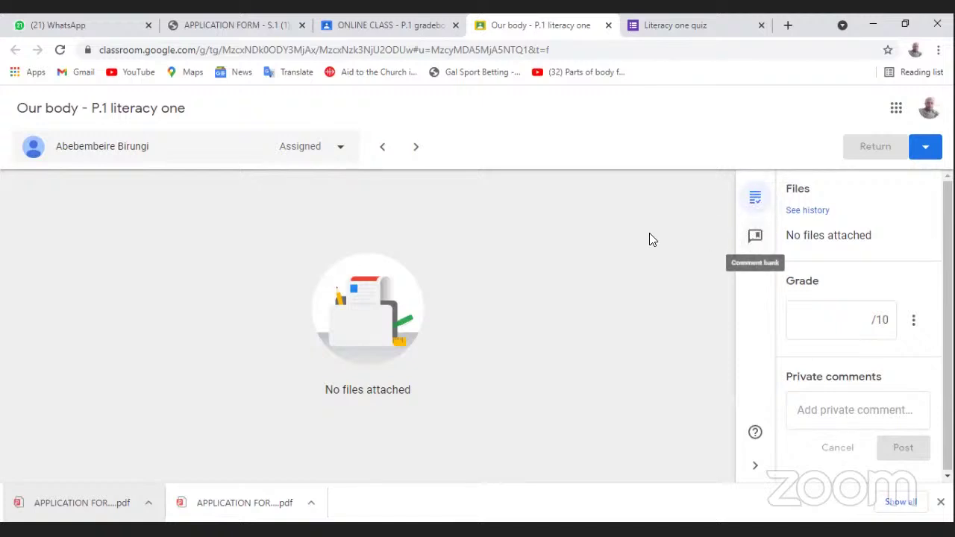
Step: Enter a grade of 10 out of 10 for the open student's "Our body - P.1 literacy one" work
click(844, 314)
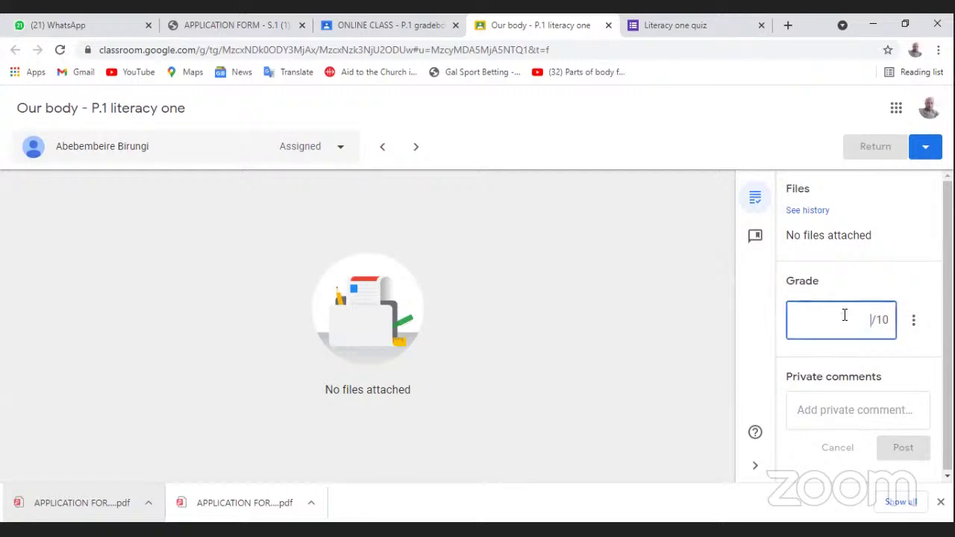
text(10)
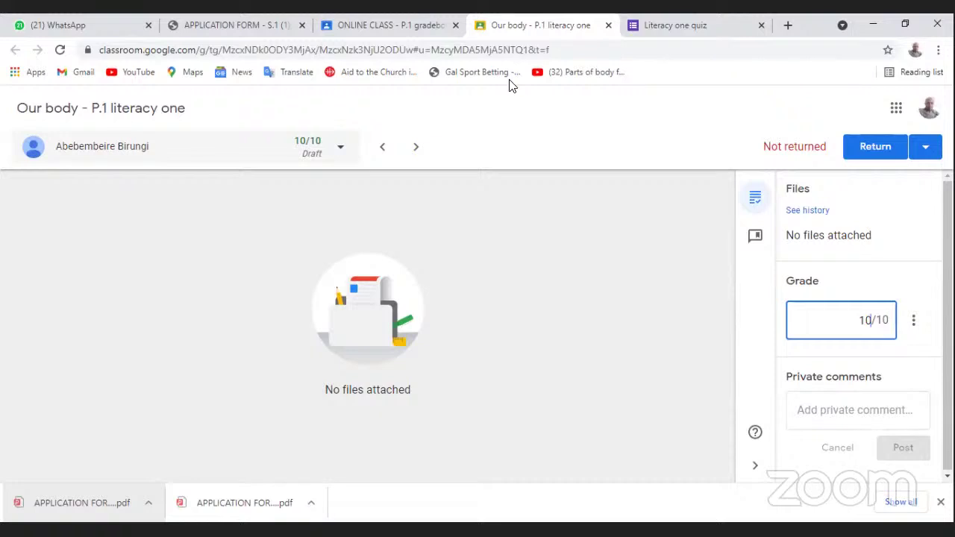
Step: Clear the same student's draft grade for the "Our body" assignment in the class gradebook
key(ctrl+shift+Tab)
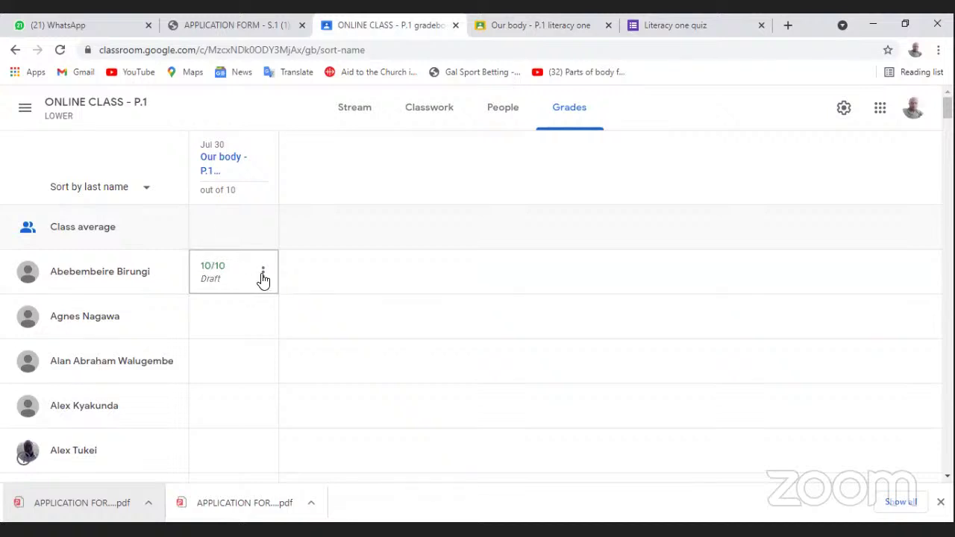
click(210, 263)
key(BackSpace)
click(298, 278)
Step: Open the first listed student's work page and view the details of "Our body - P.1 literacy one"
click(130, 274)
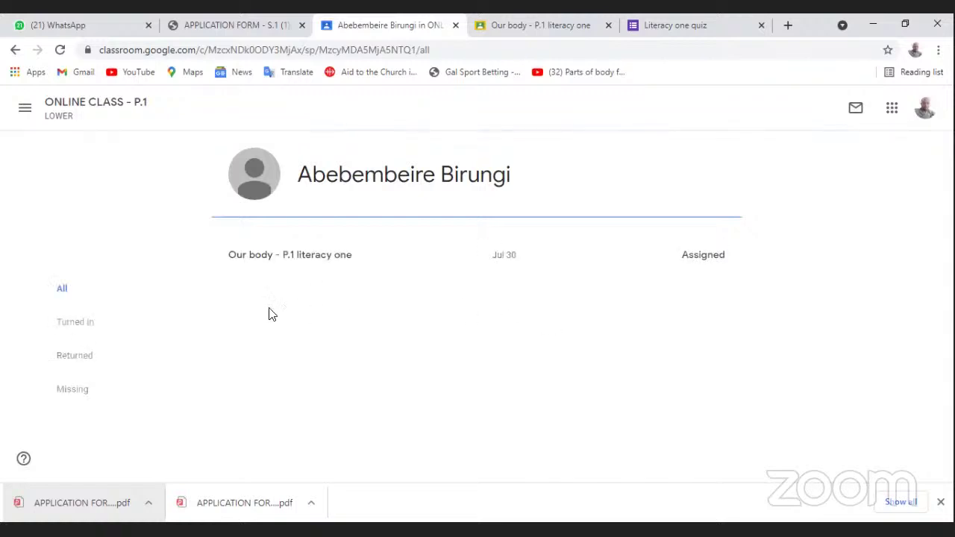
double_click(284, 261)
click(284, 265)
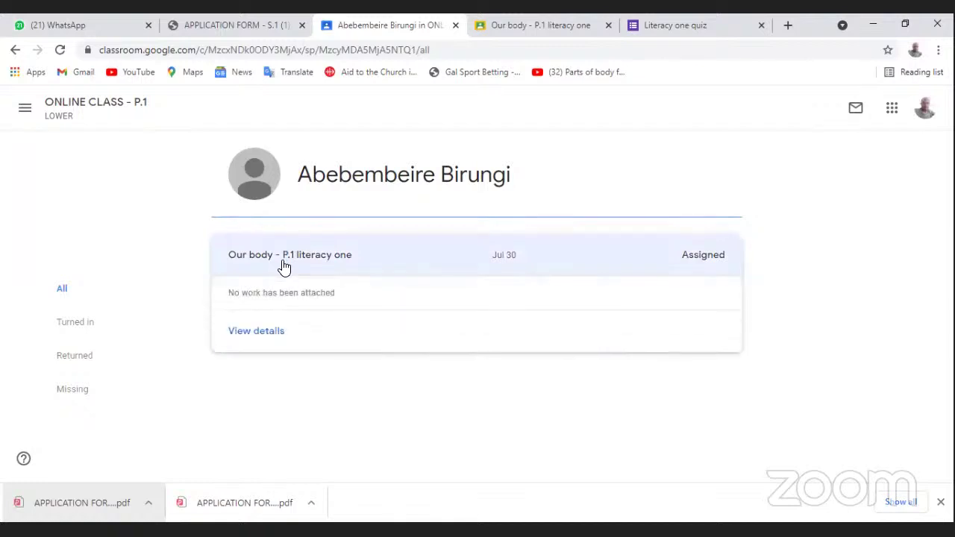
click(261, 332)
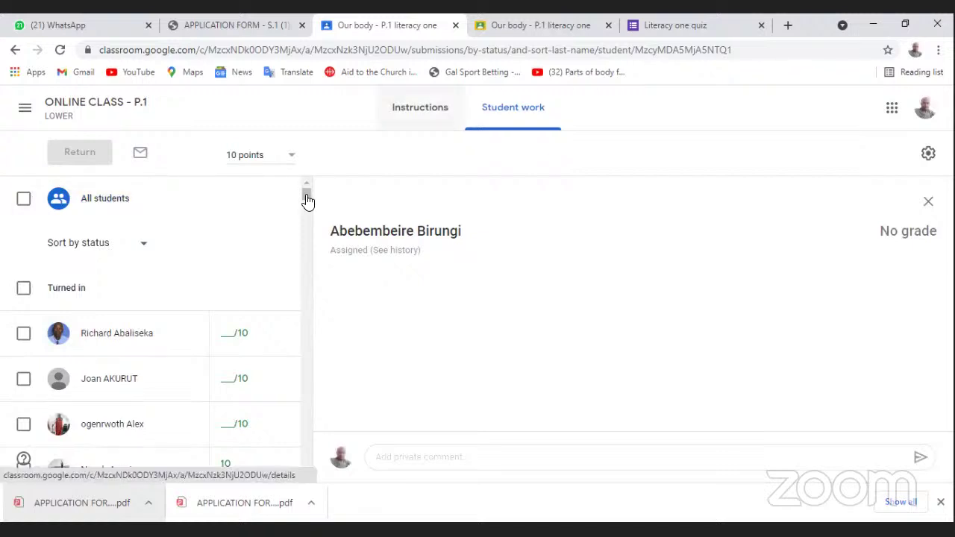
Step: Open the "Literacy one quiz" form attached to the assignment instructions and bring up its editing view
click(420, 109)
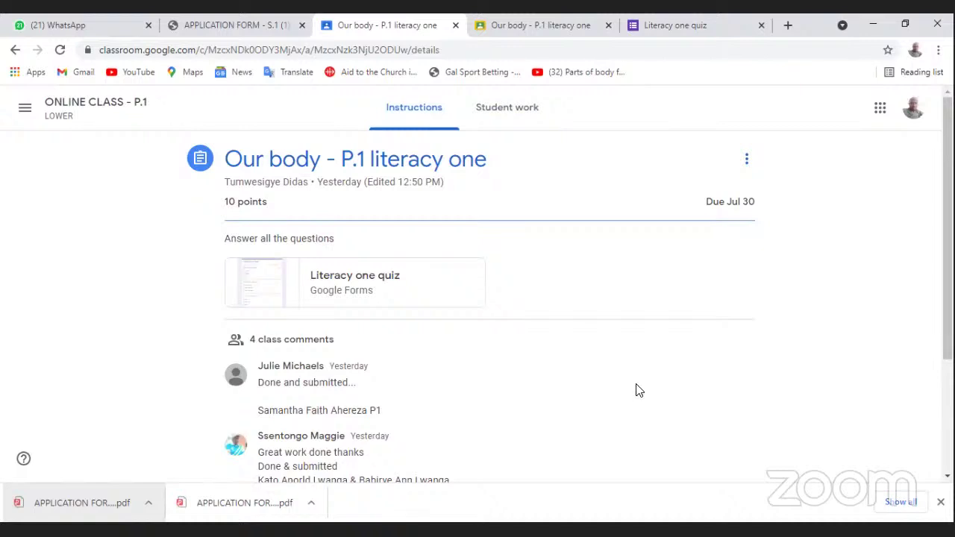
click(330, 276)
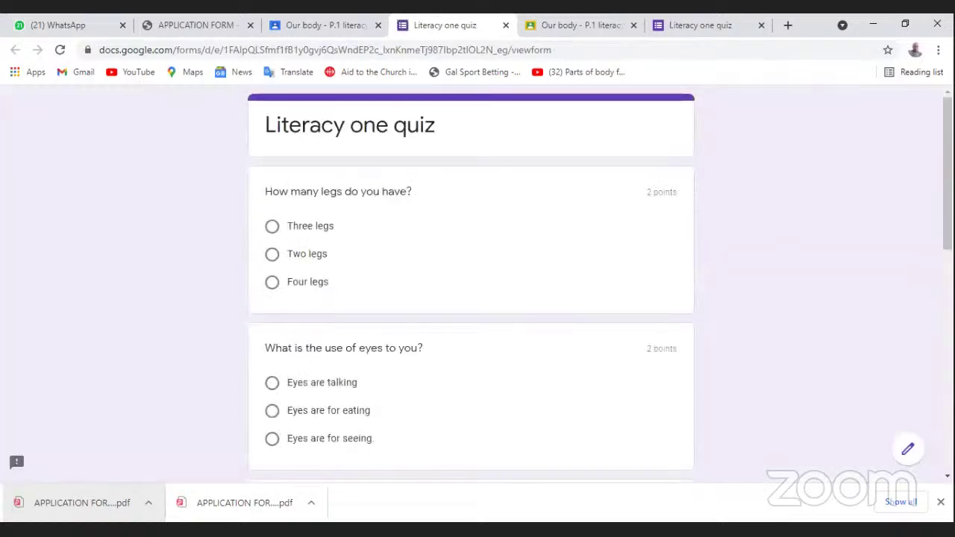
scroll(471, 283, down, 1)
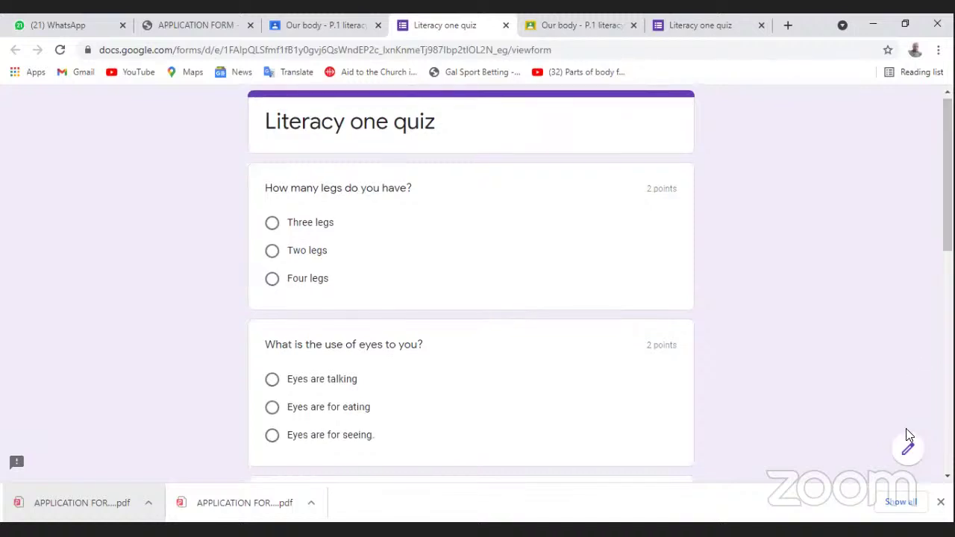
click(907, 450)
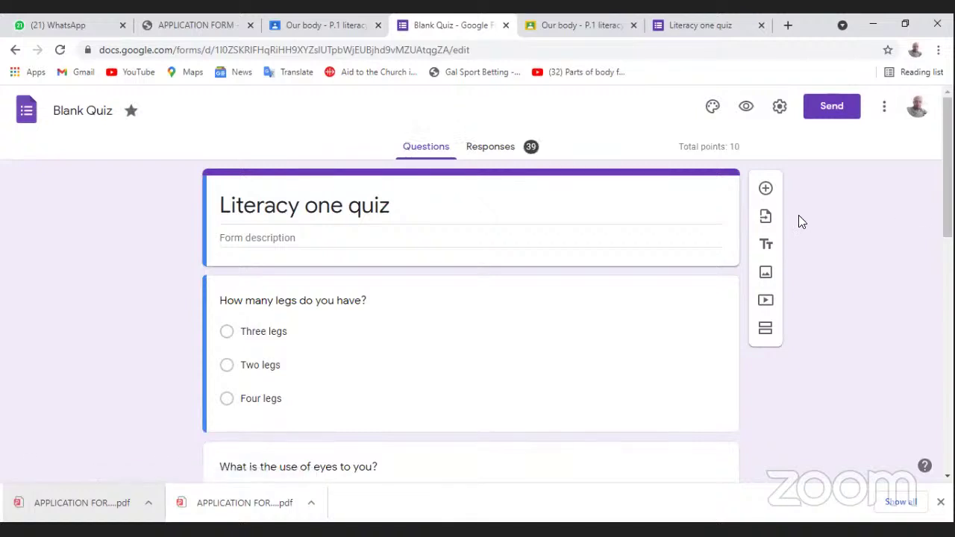
Step: Examine the quiz's response summary, including the score insights and the answer chart for every question
click(519, 154)
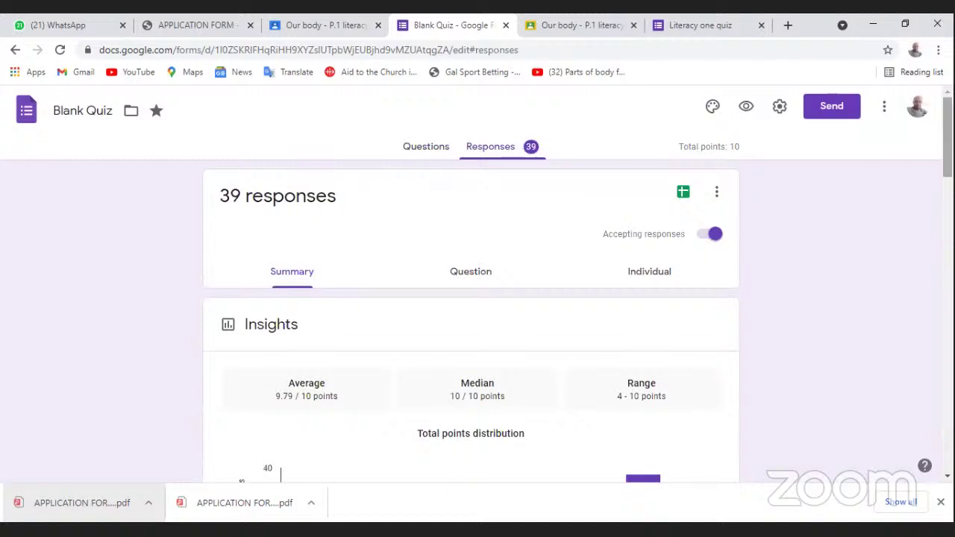
scroll(478, 284, down, 1)
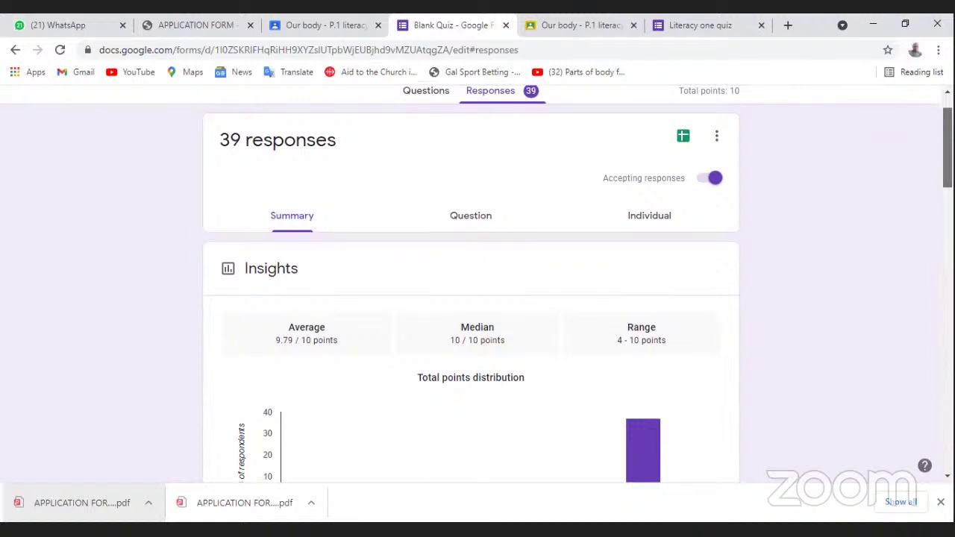
scroll(478, 284, down, 3)
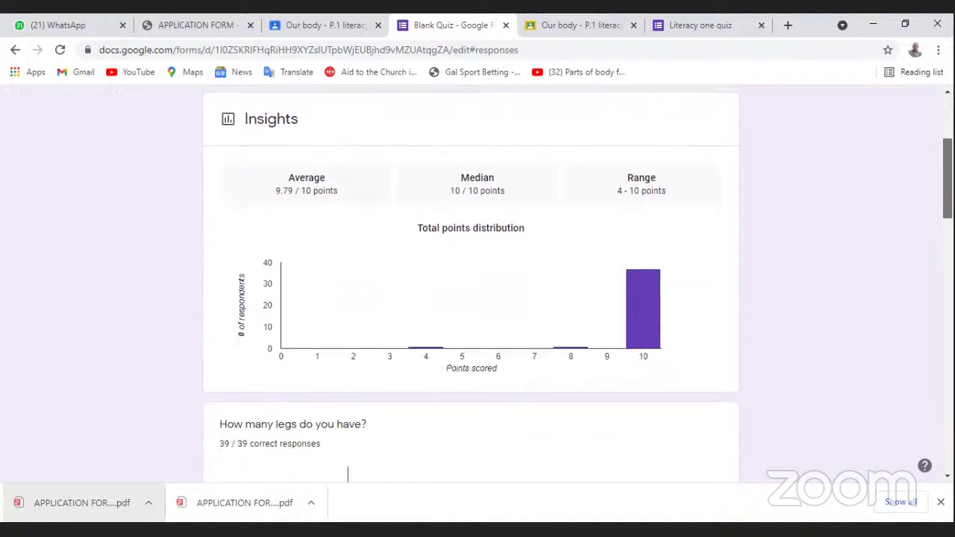
scroll(477, 284, down, 1)
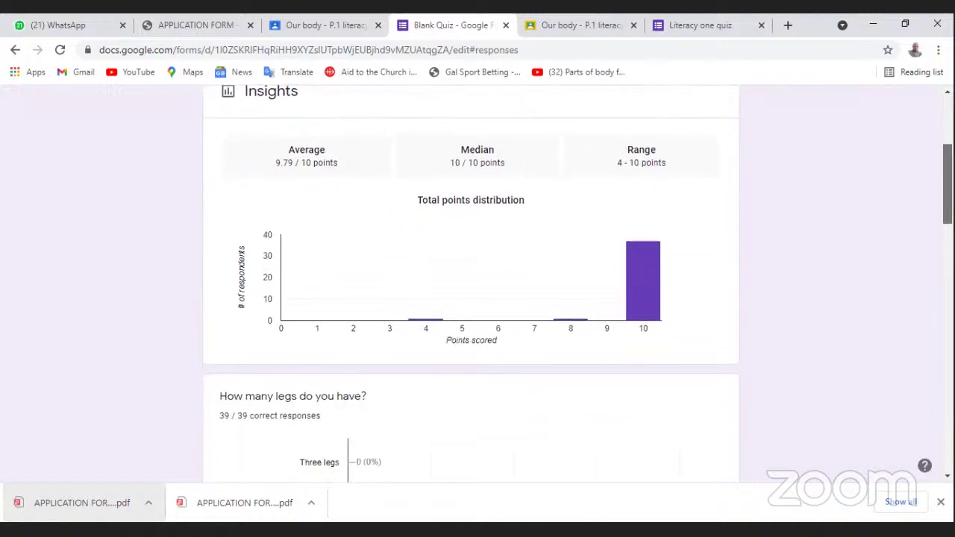
scroll(478, 284, down, 2)
scroll(477, 284, up, 1)
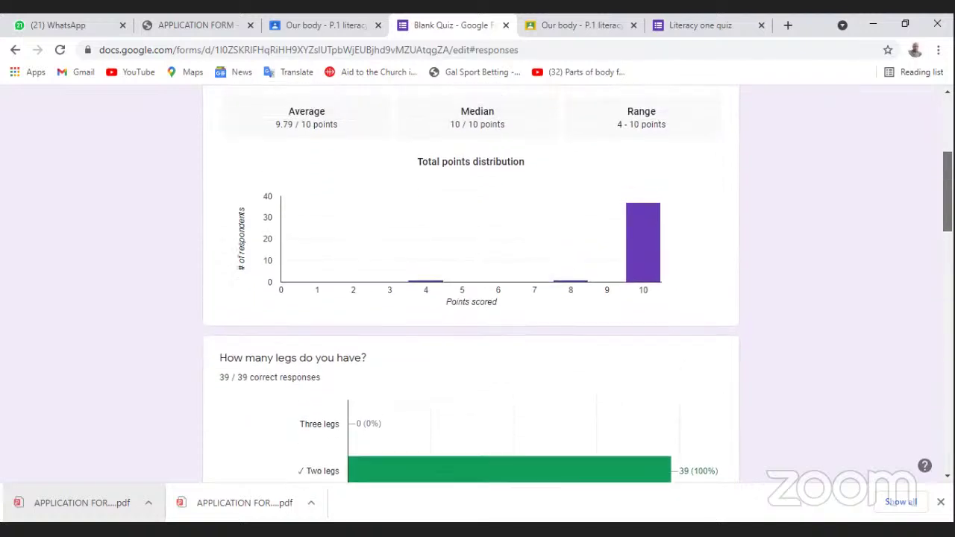
scroll(477, 284, down, 2)
scroll(478, 284, down, 1)
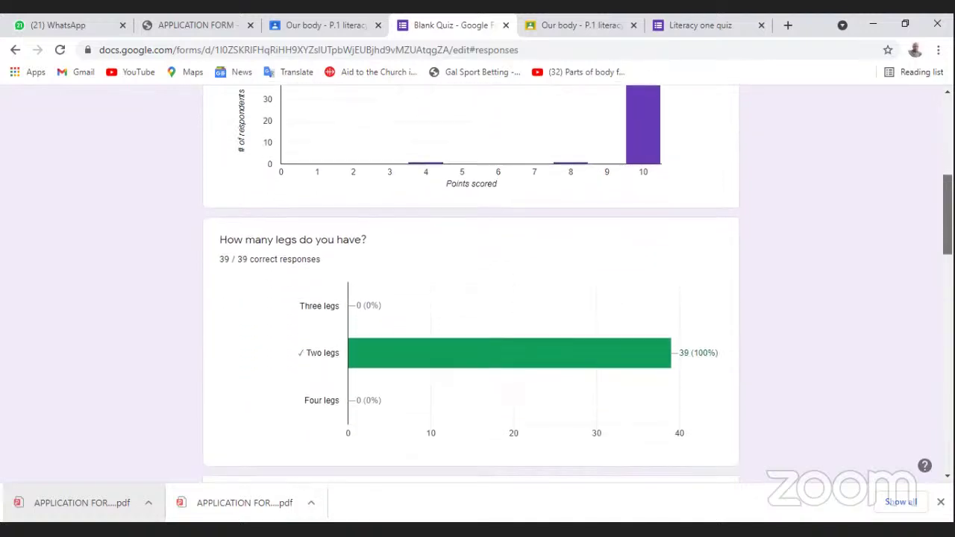
scroll(478, 283, down, 5)
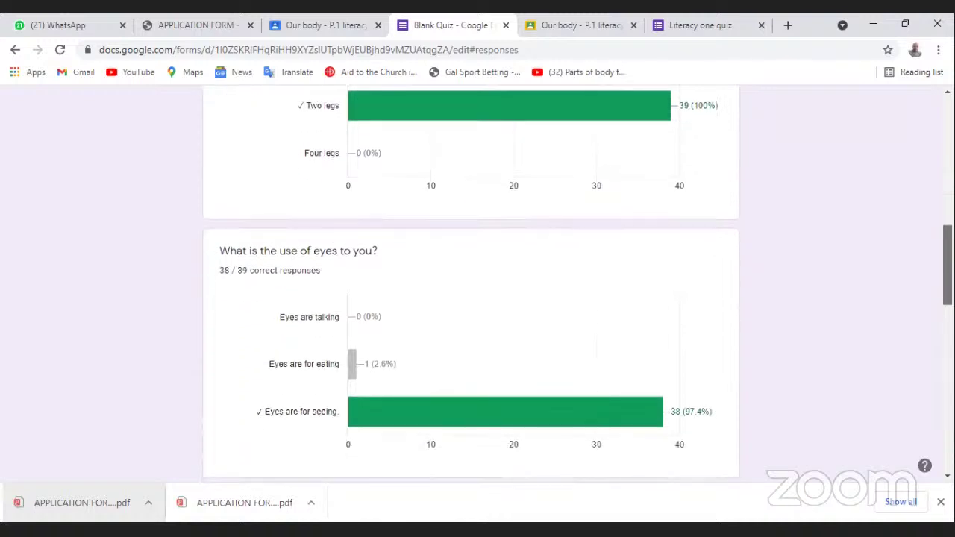
scroll(477, 284, down, 2)
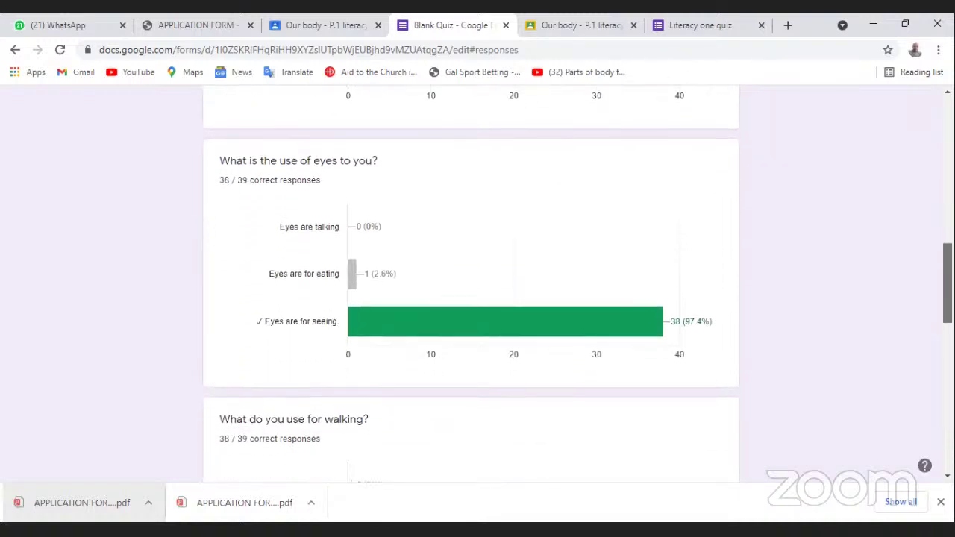
scroll(478, 283, down, 4)
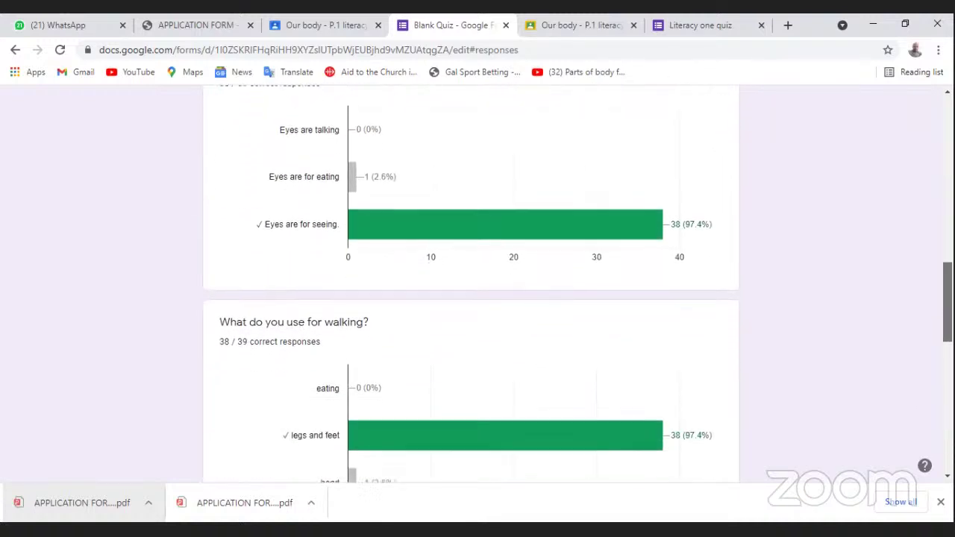
scroll(933, 424, down, 6)
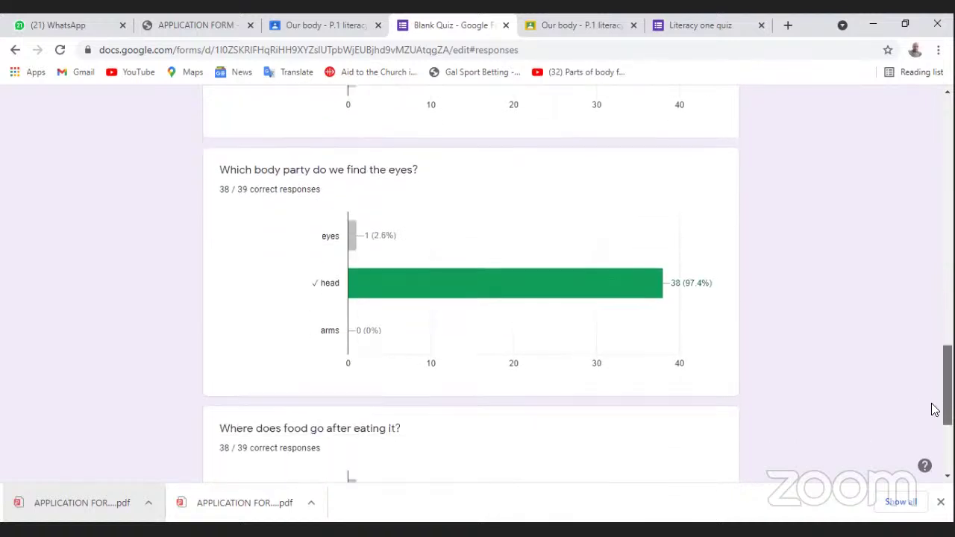
scroll(933, 424, down, 3)
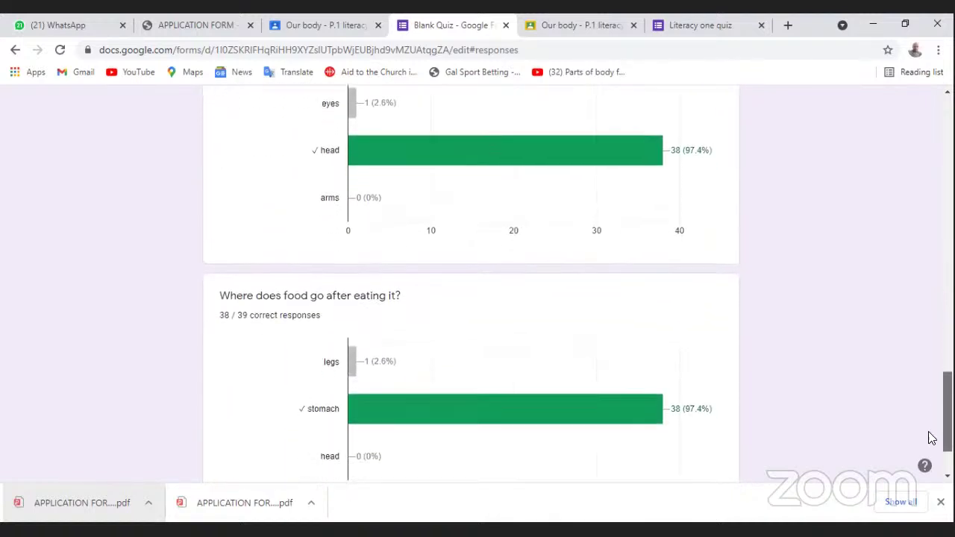
scroll(930, 448, down, 1)
scroll(942, 418, up, 7)
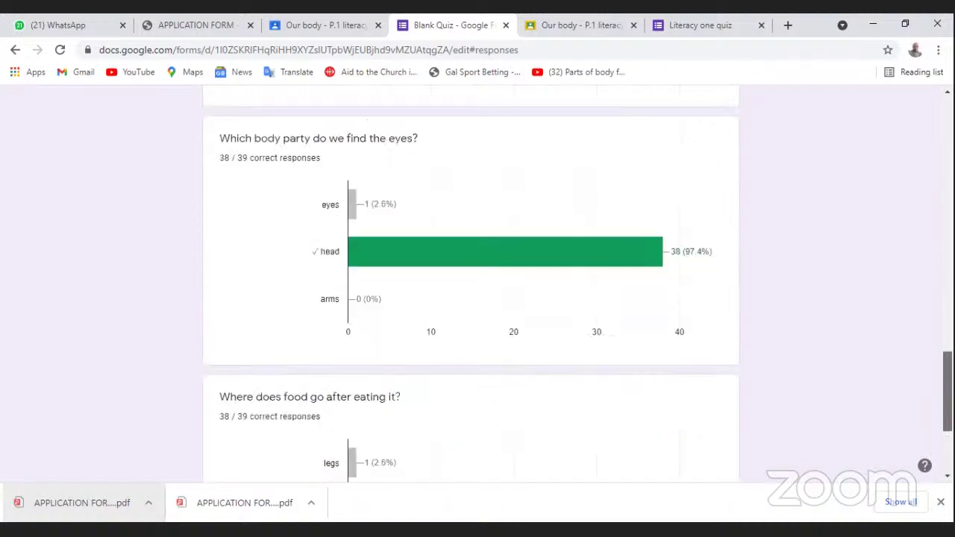
scroll(478, 283, up, 15)
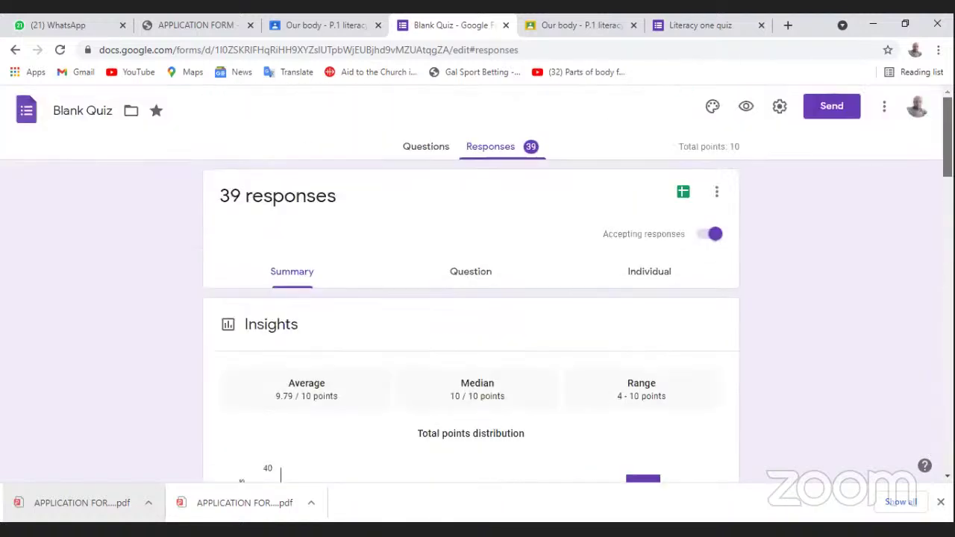
Step: Show the individual quiz responses and check the score of the first one
click(646, 277)
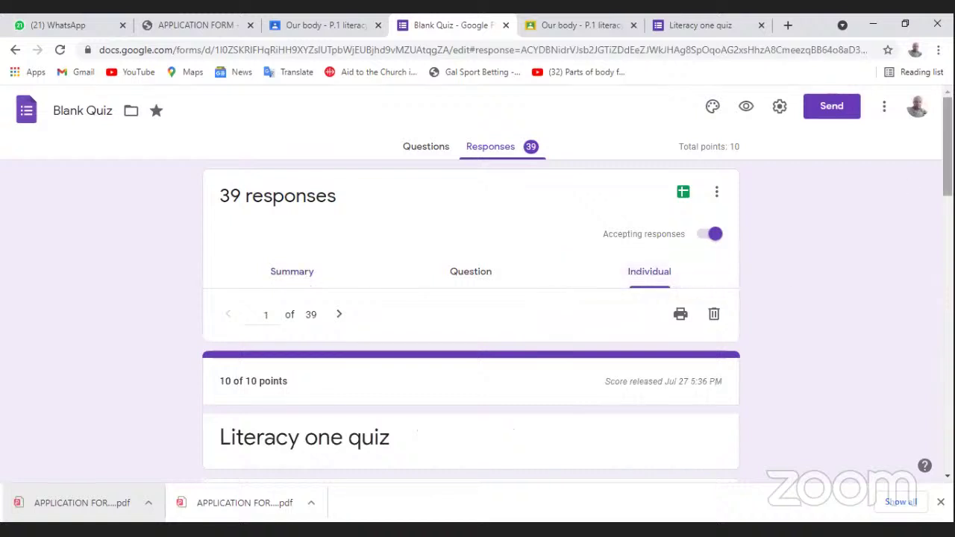
drag(947, 146, 947, 165)
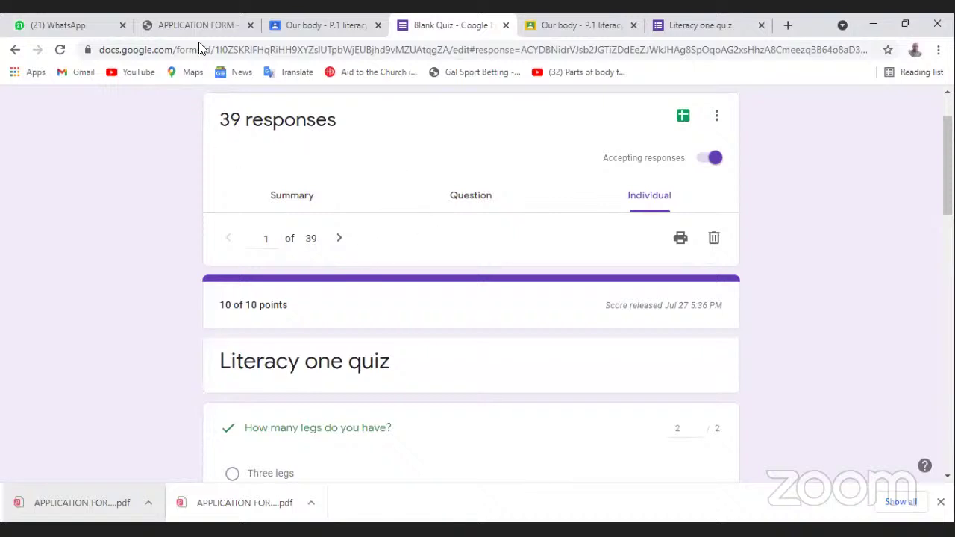
Step: Give the first turned-in student a grade of 10 out of 10 in the assignment's student work list
click(325, 24)
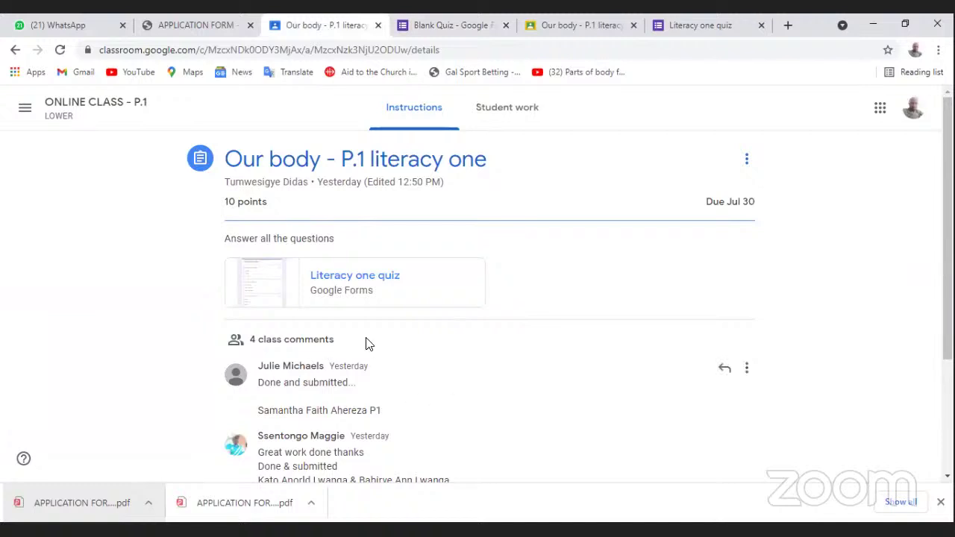
click(502, 114)
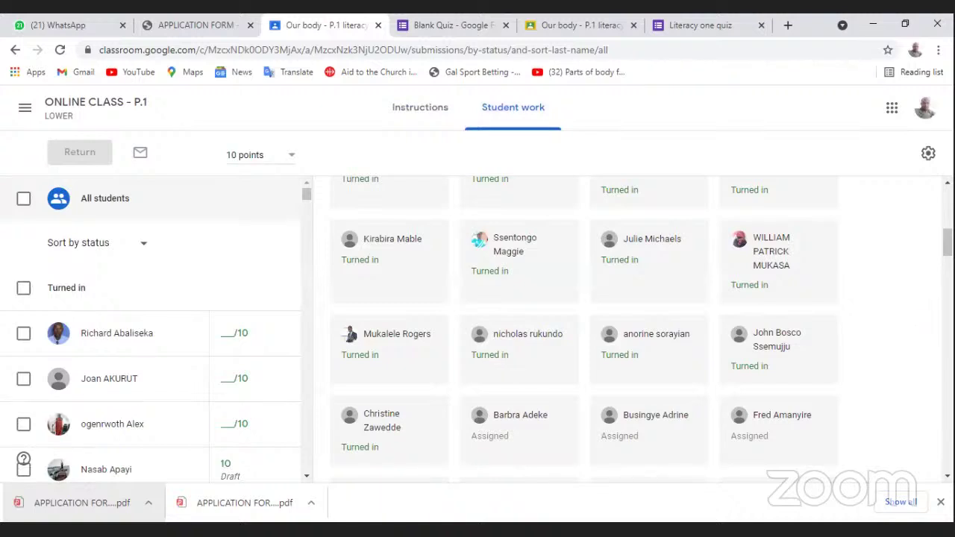
scroll(642, 330, up, 3)
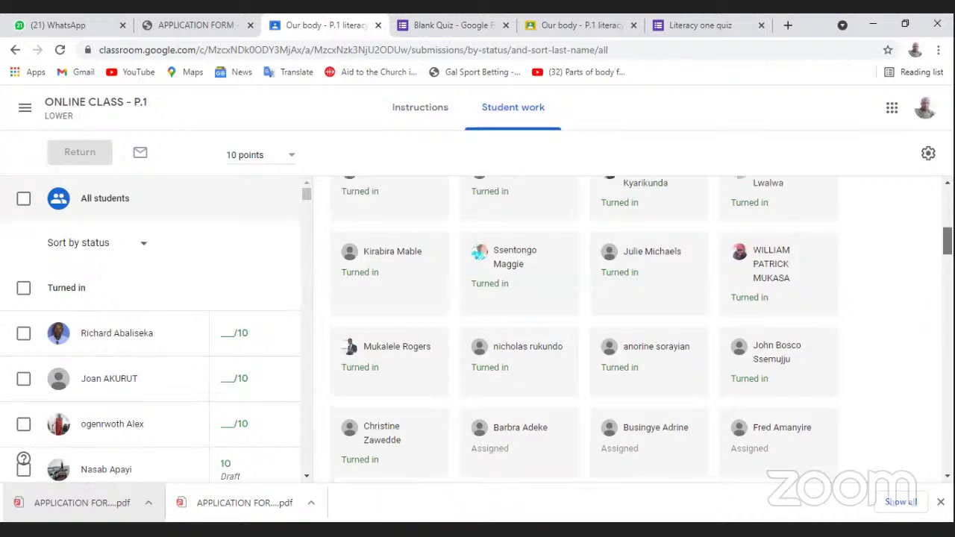
scroll(660, 317, up, 3)
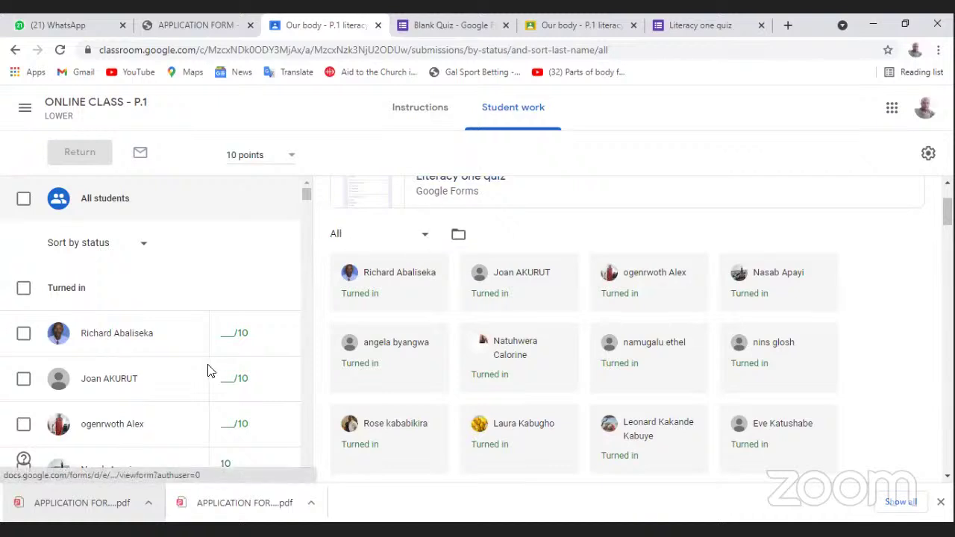
click(221, 334)
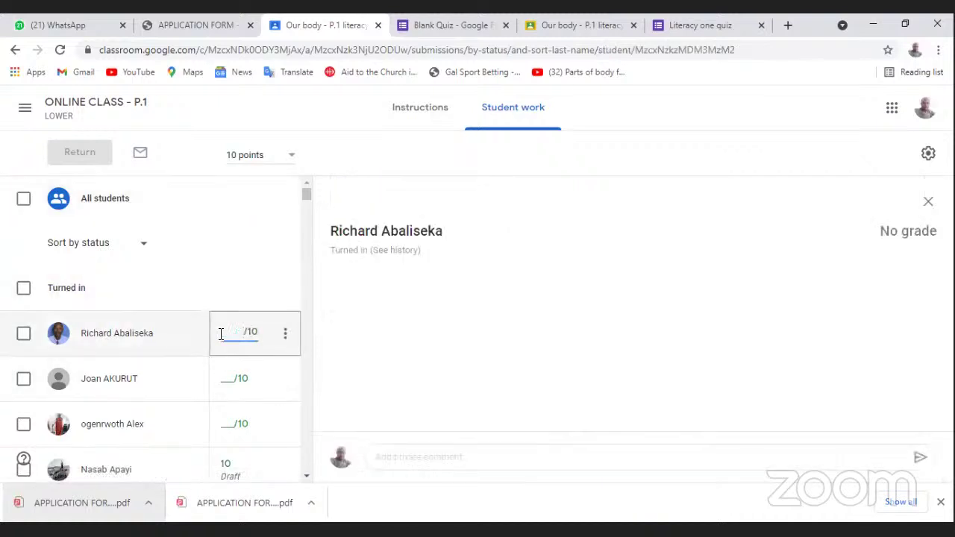
text(10)
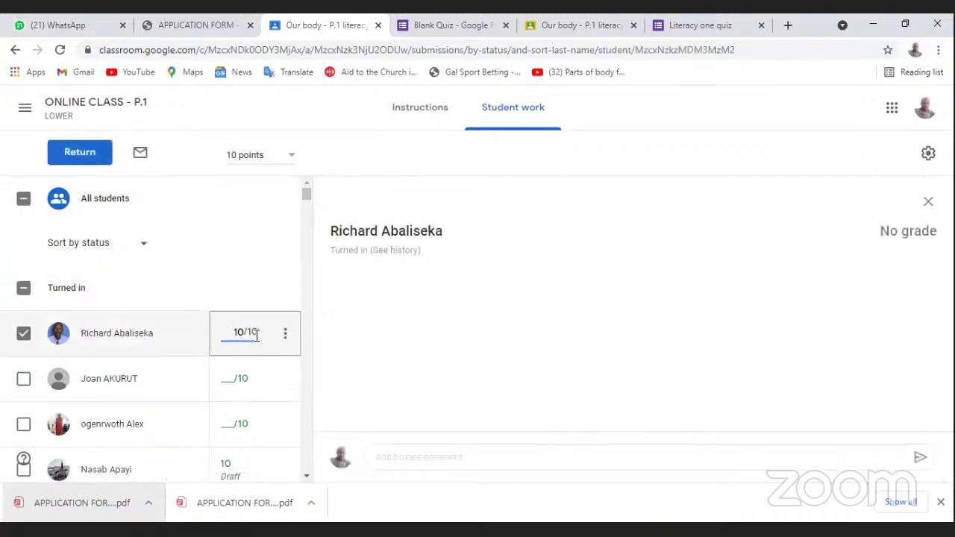
click(380, 361)
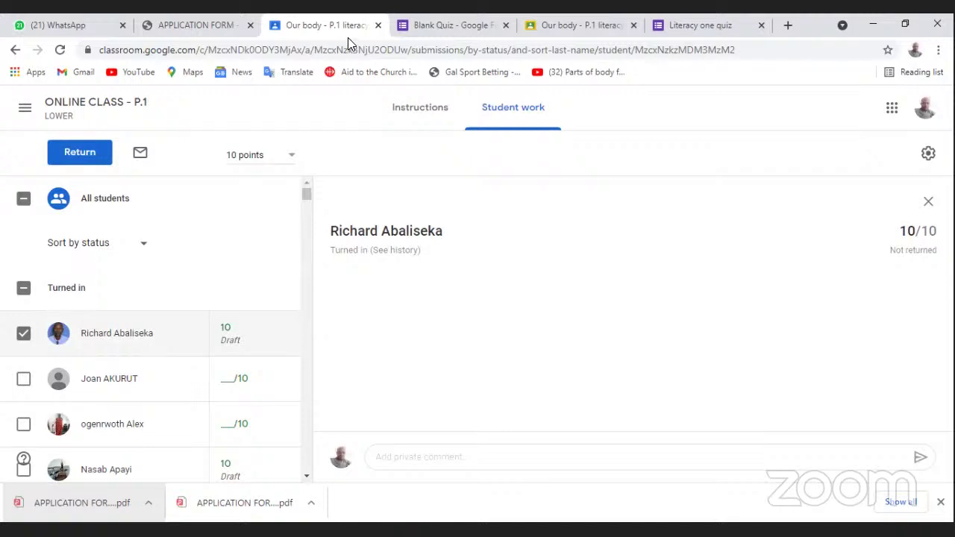
Step: Show the second individual response to the Literacy one quiz and examine its score and all its answers
click(415, 26)
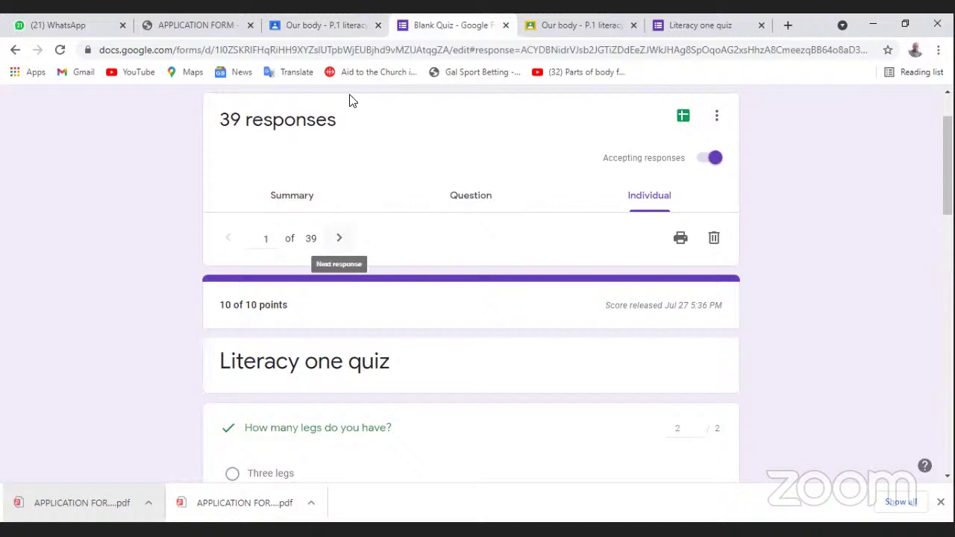
click(338, 240)
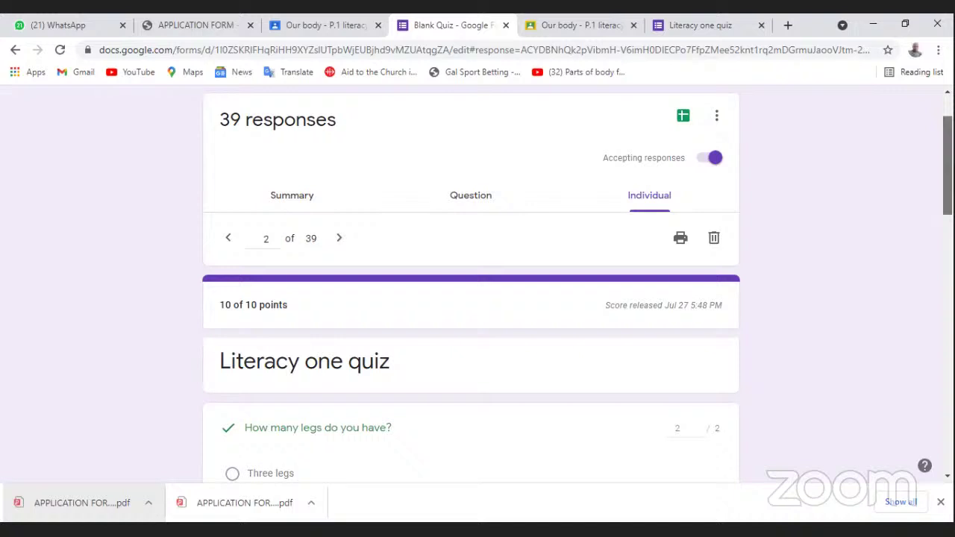
scroll(471, 283, down, 1)
scroll(471, 284, down, 4)
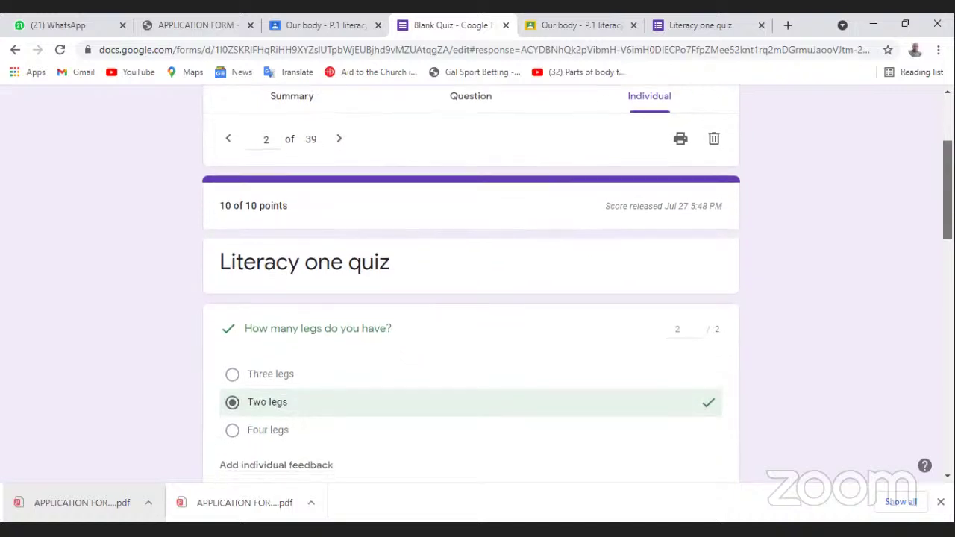
scroll(471, 284, down, 8)
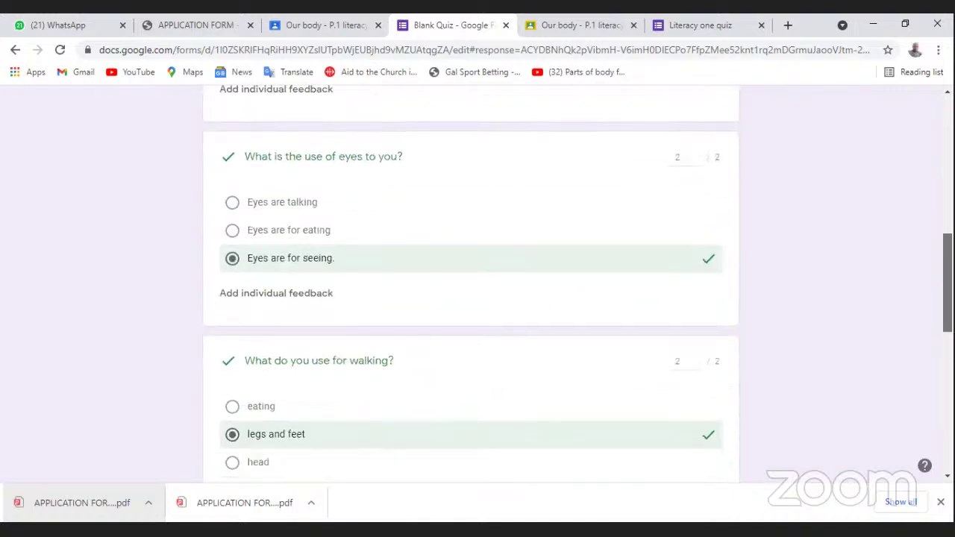
scroll(471, 284, up, 10)
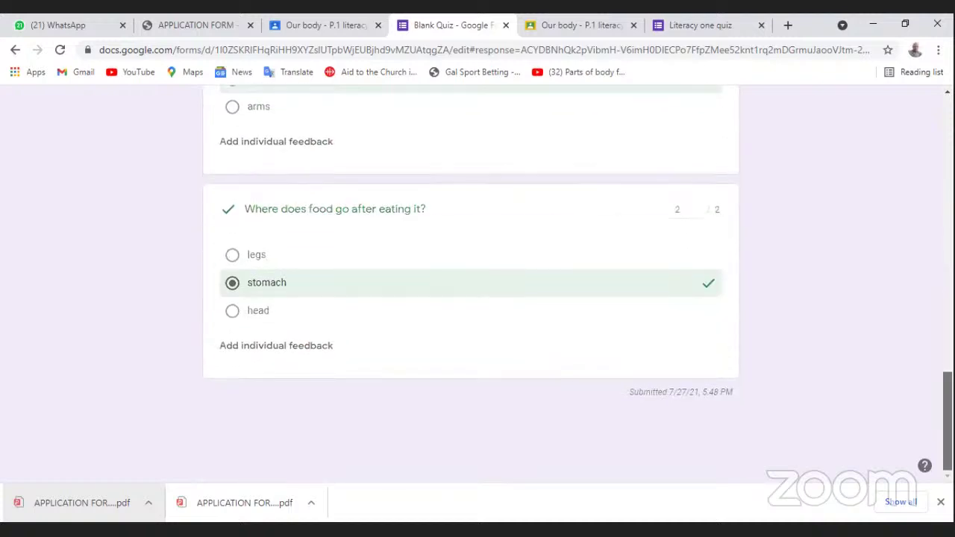
scroll(471, 284, up, 1)
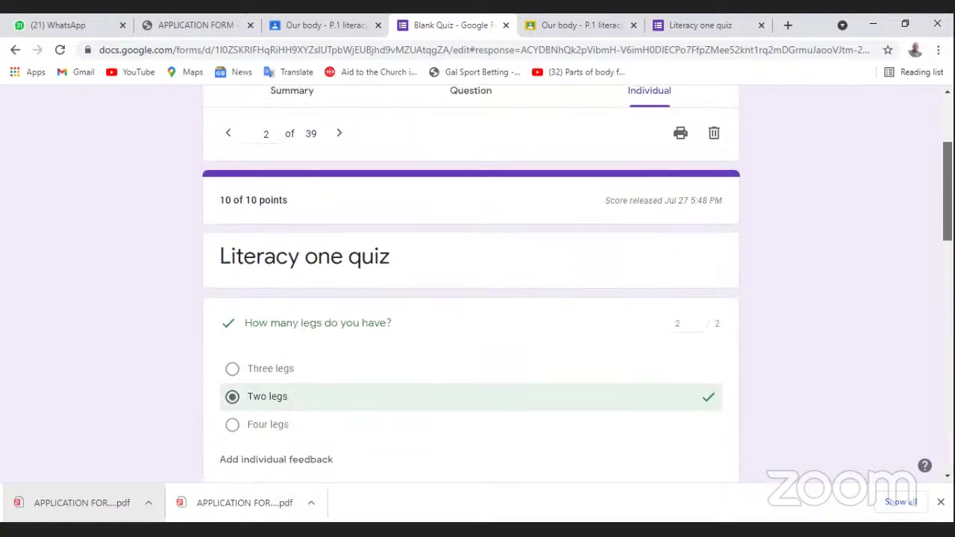
scroll(471, 284, up, 2)
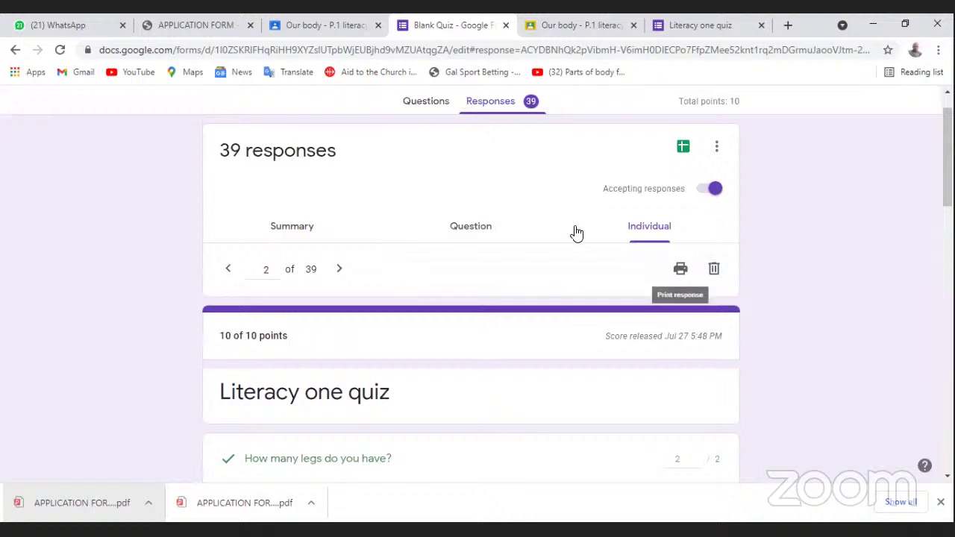
Step: Give the second turned-in student a grade of 10 out of 10 in the Classroom student work list
click(321, 34)
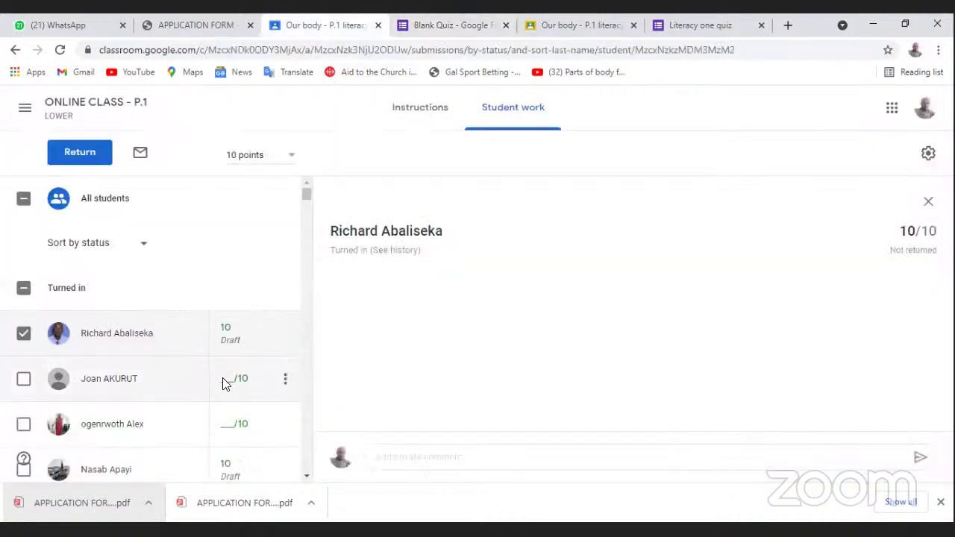
click(218, 377)
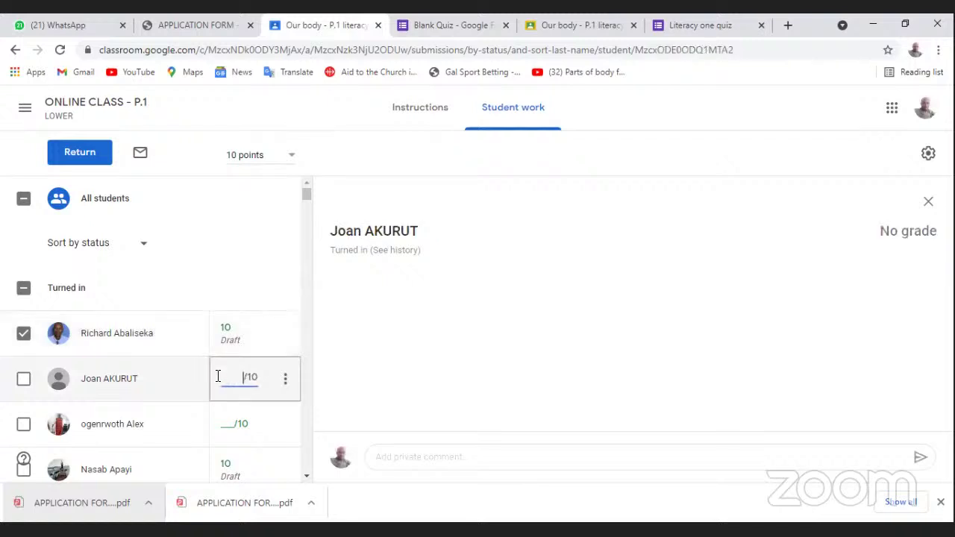
text(10)
key(Return)
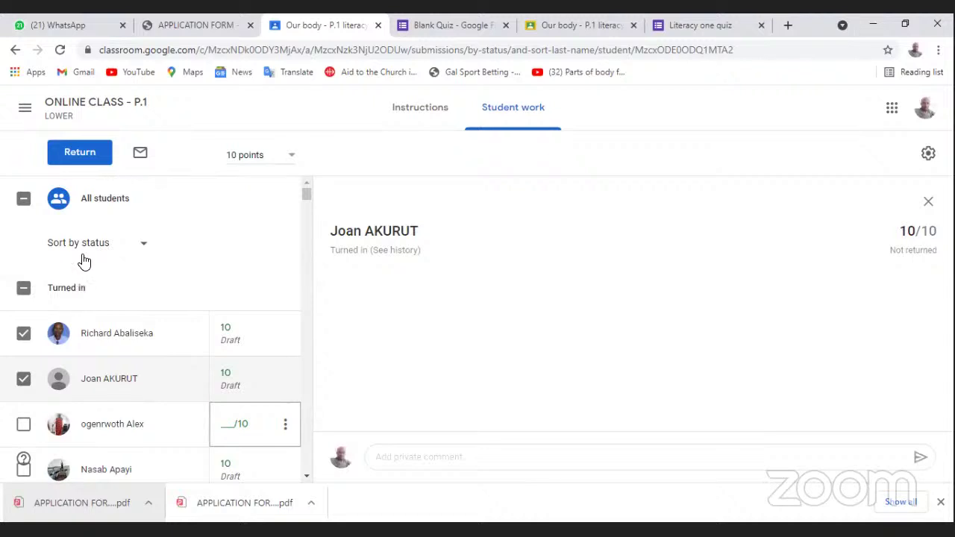
Step: Return the work of the two selected students with the private comment "GOOD WORK"
click(72, 153)
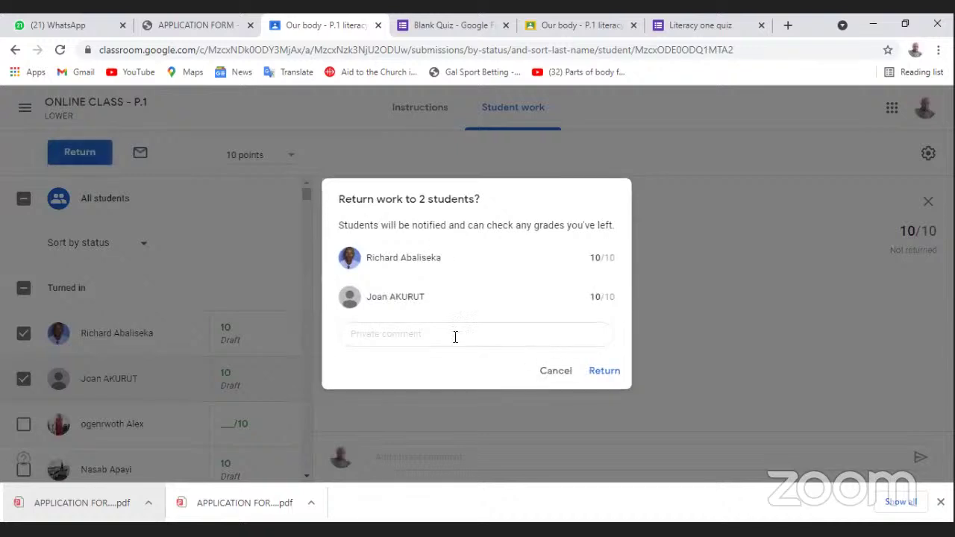
click(386, 334)
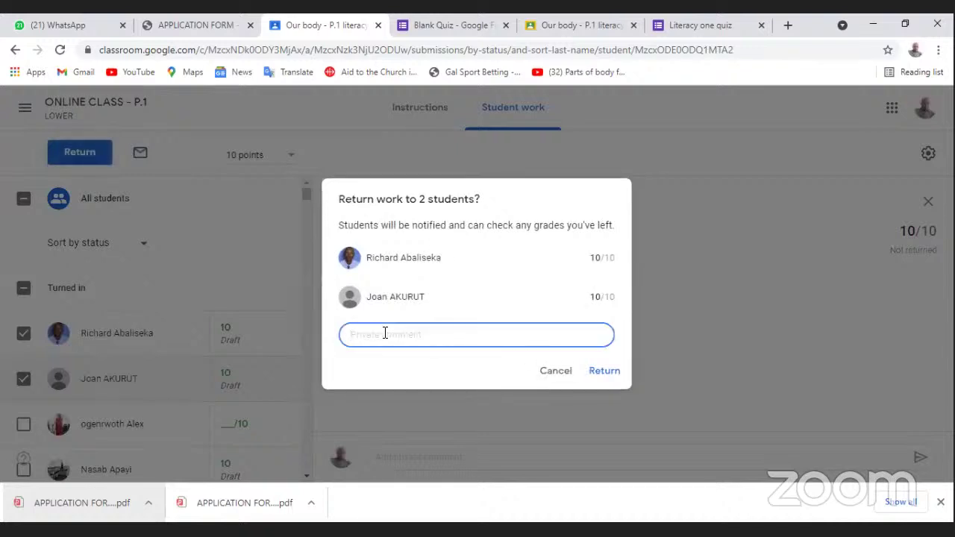
text(GOOD WORK)
click(596, 371)
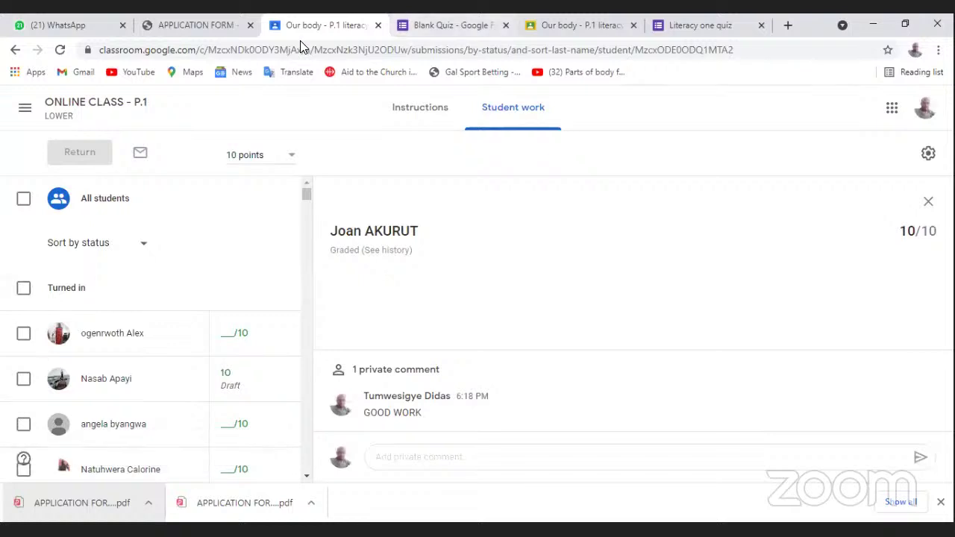
click(145, 248)
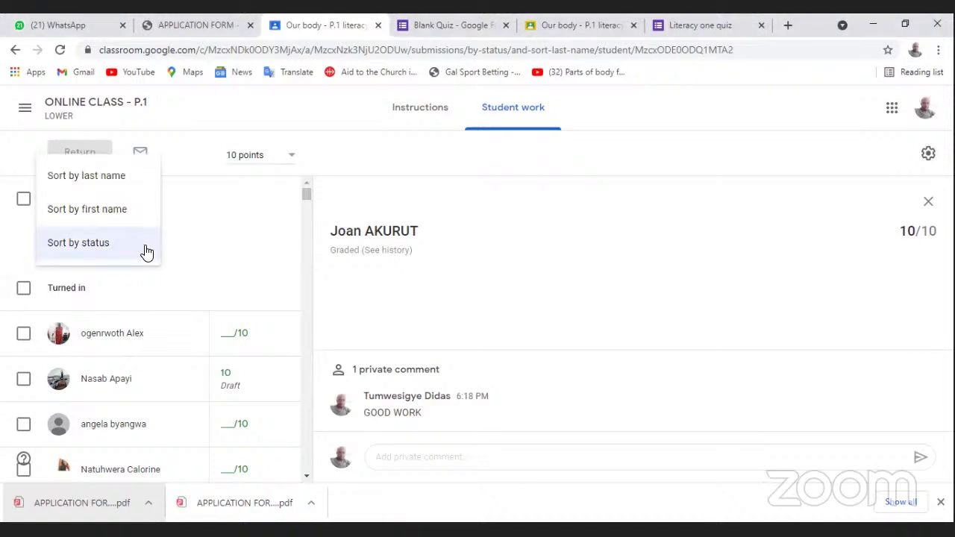
click(221, 241)
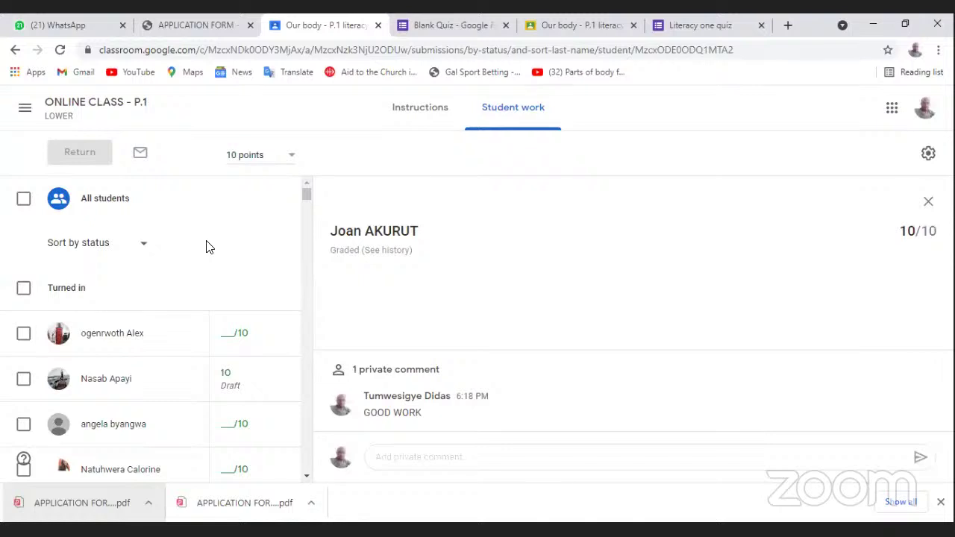
click(407, 30)
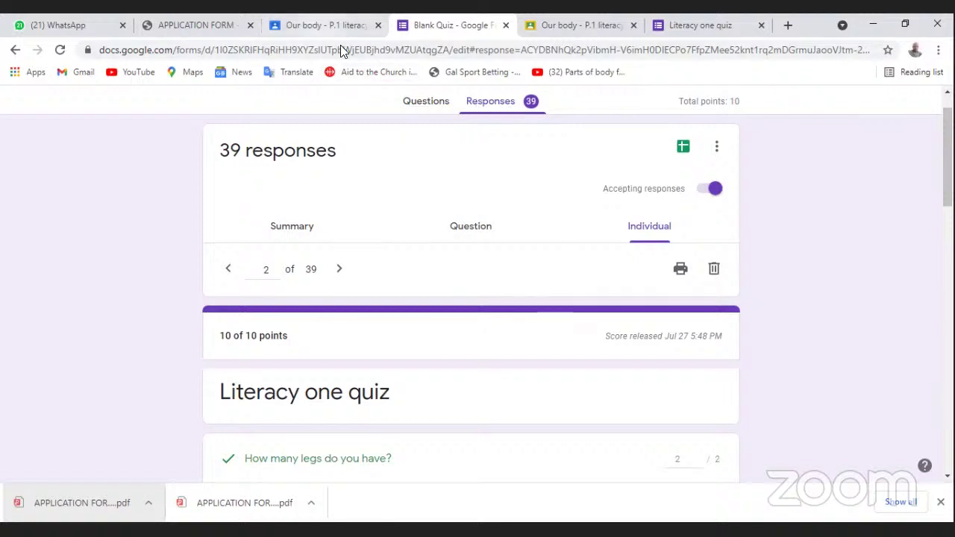
click(330, 26)
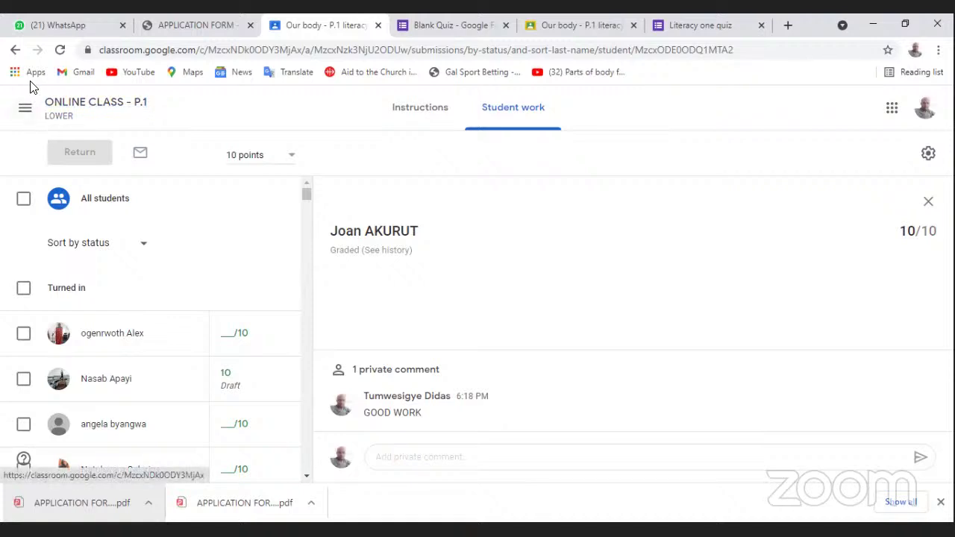
click(24, 111)
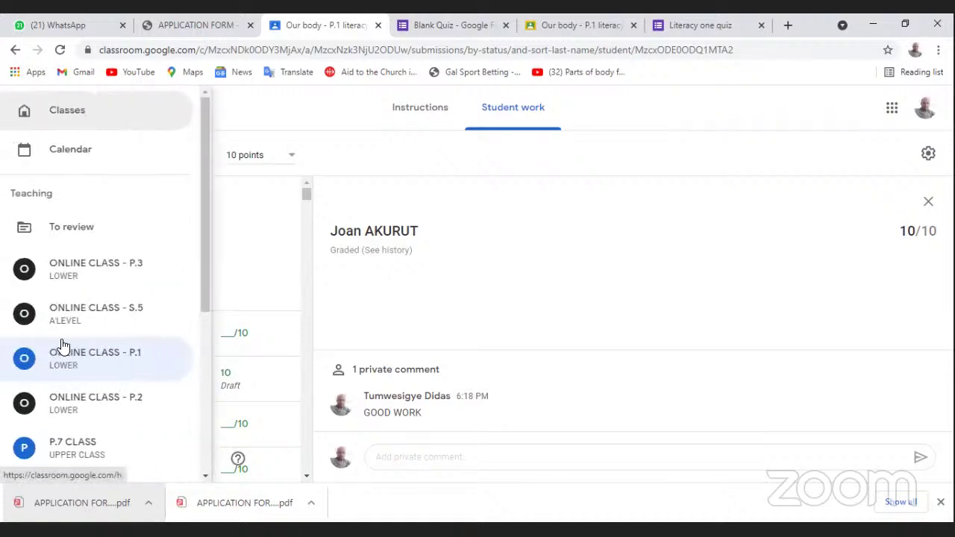
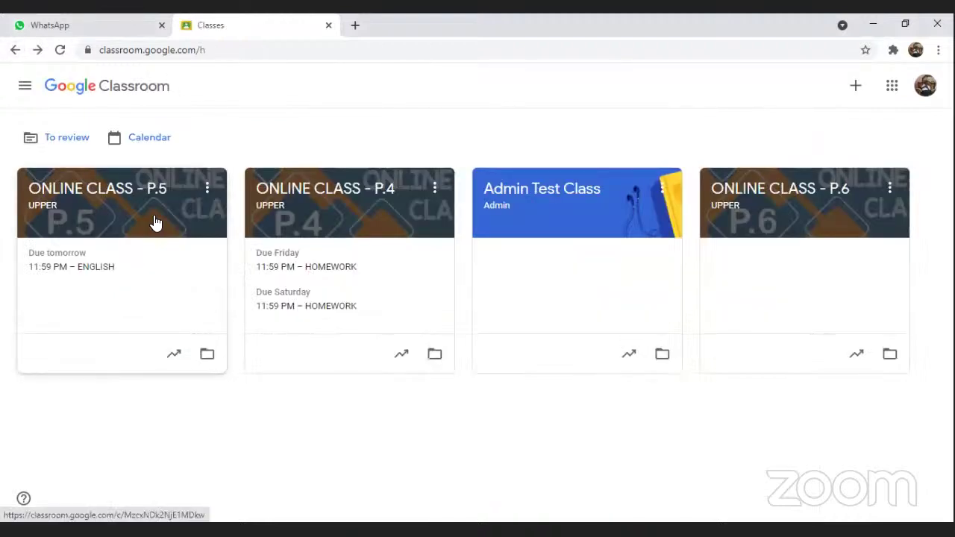
Step: Open the ONLINE CLASS - P.5 class, try its classwork page and return to the class stream
double_click(155, 224)
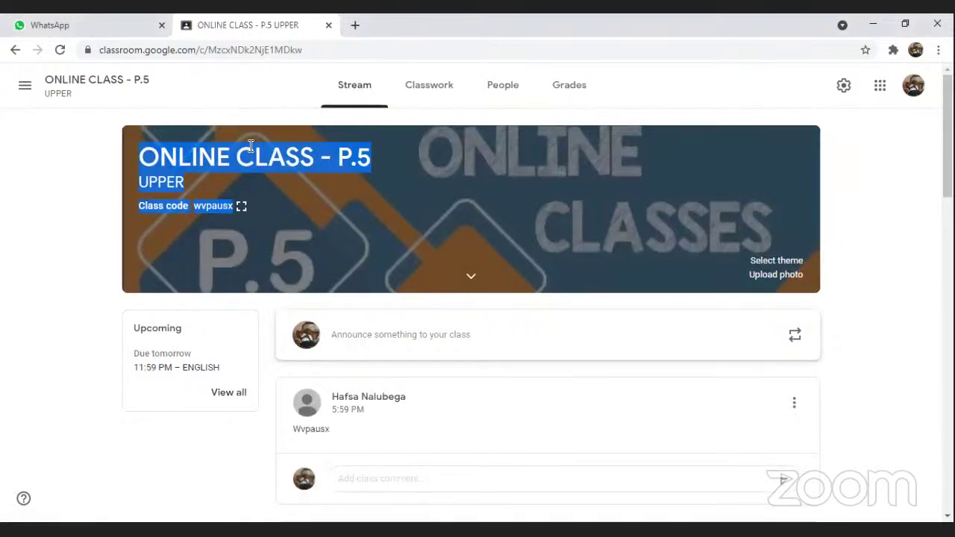
click(430, 89)
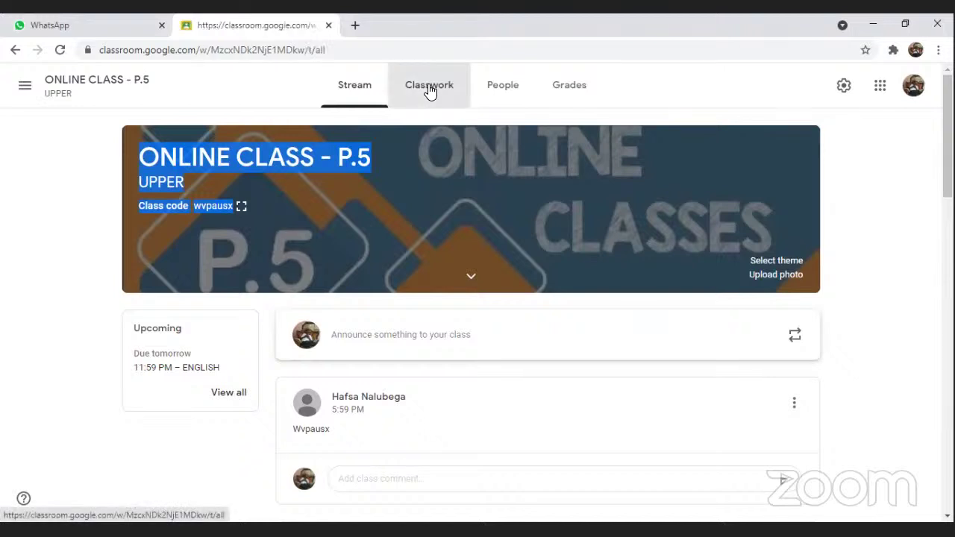
click(13, 50)
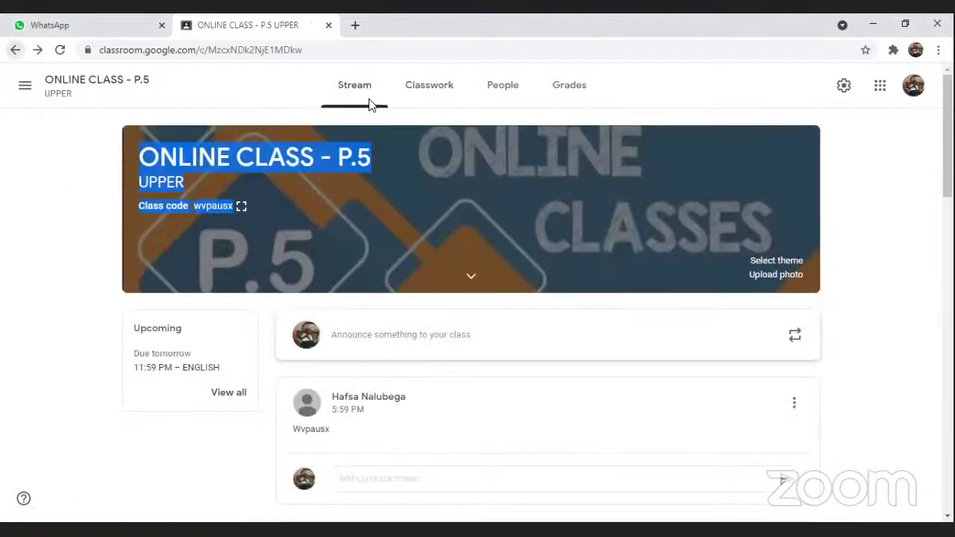
Step: Open the grades page of ONLINE CLASS - P.5, reloading the class page if it hangs, and dismiss the introductory tips
click(565, 85)
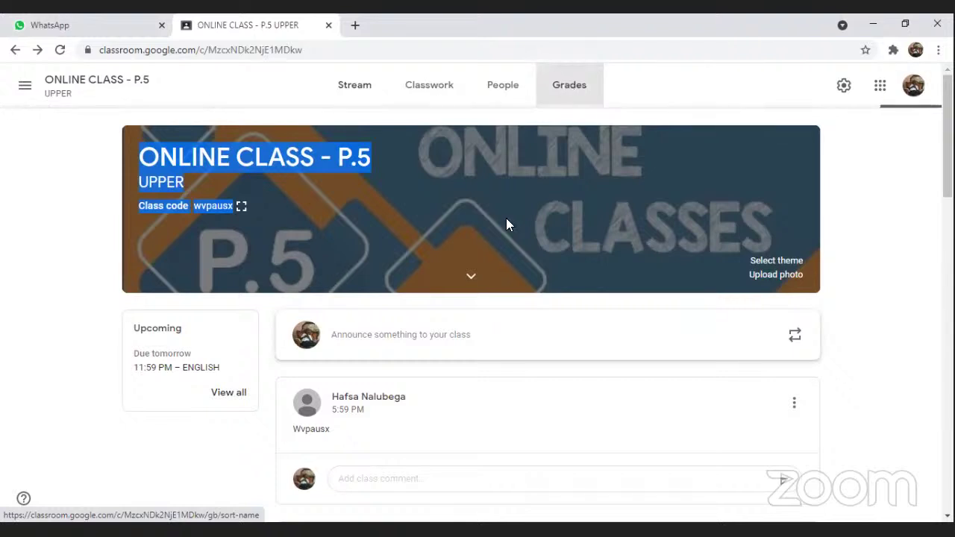
click(519, 158)
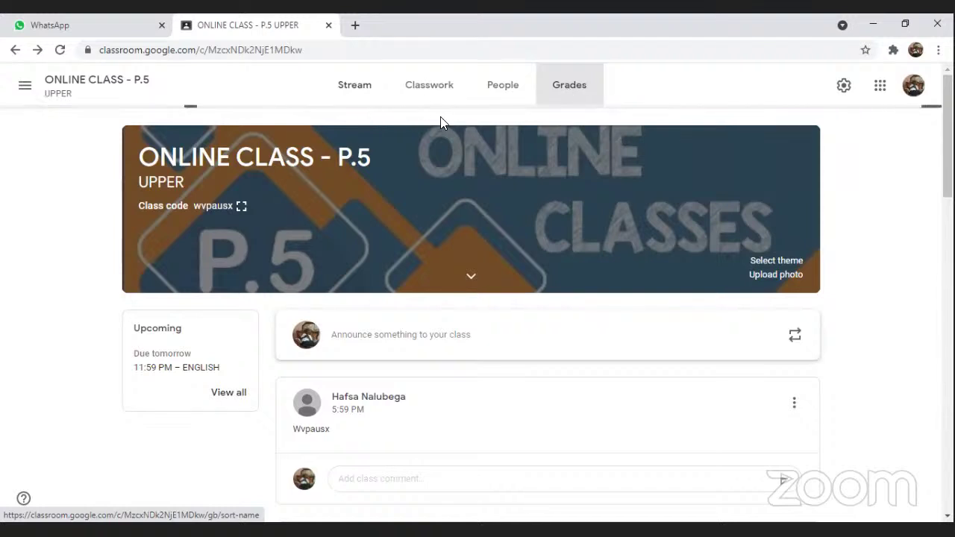
click(573, 88)
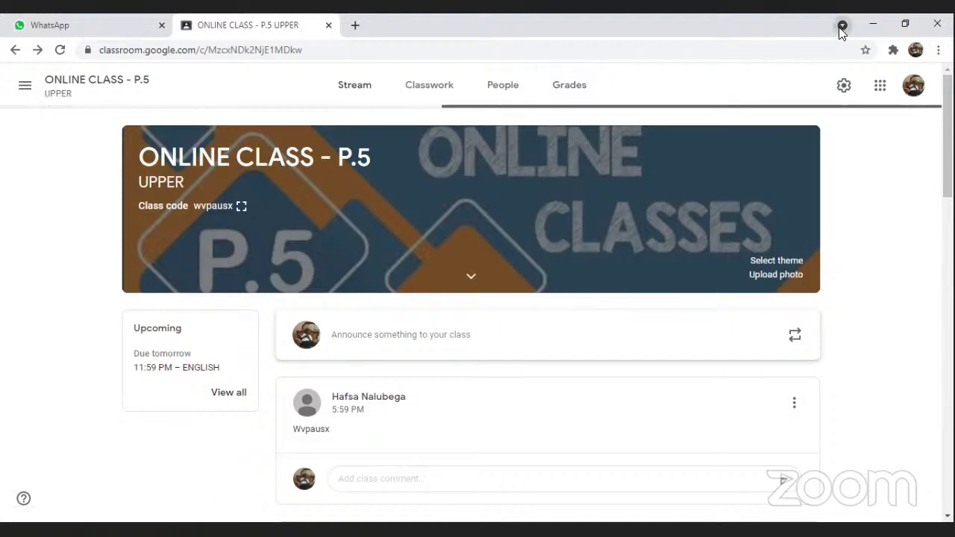
click(62, 50)
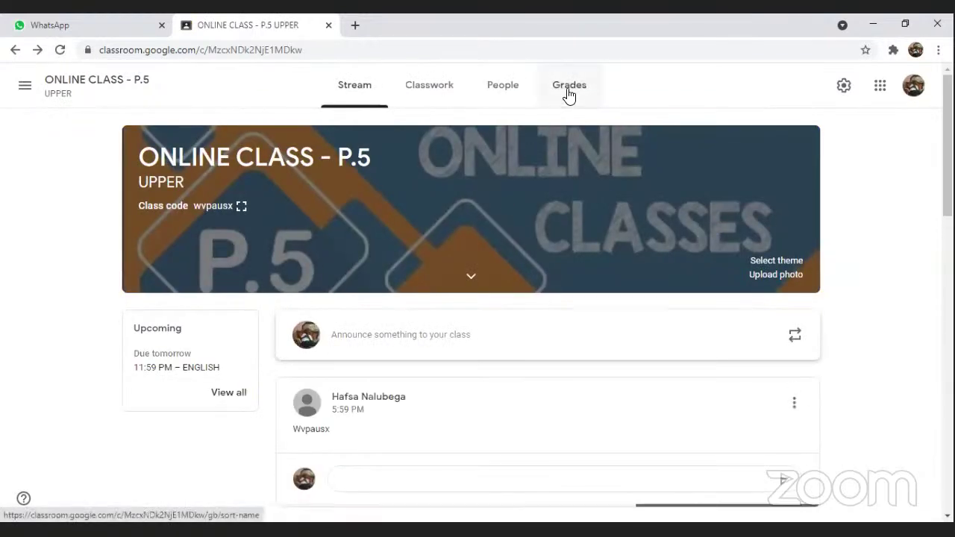
click(570, 89)
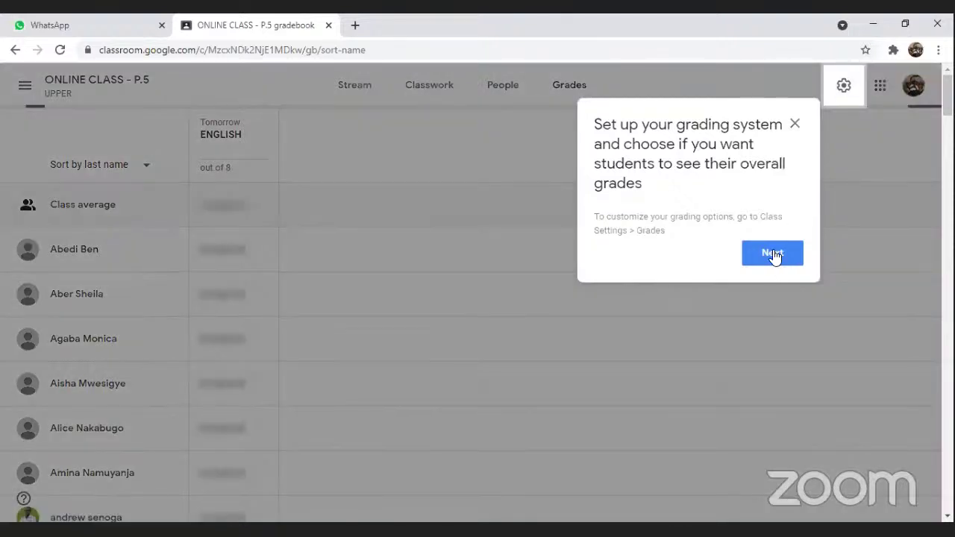
click(773, 253)
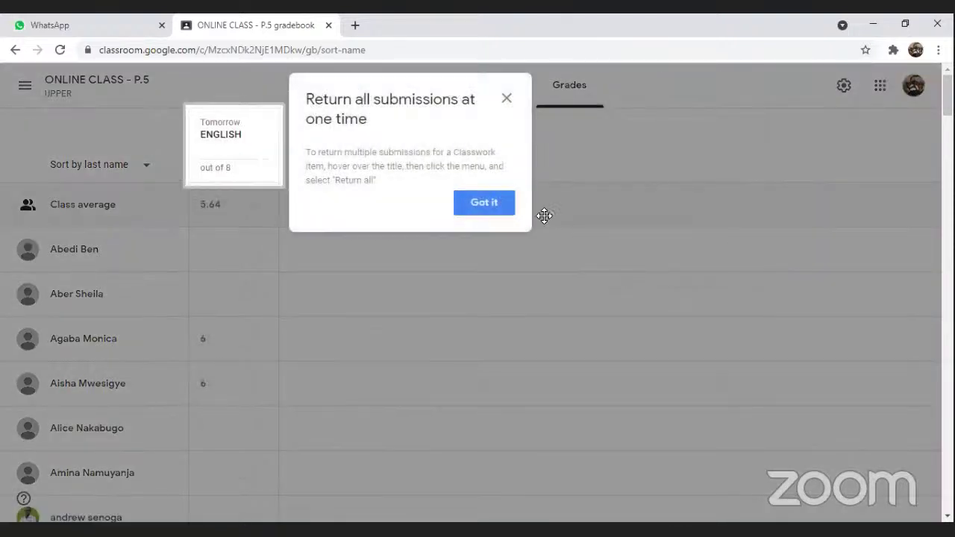
click(481, 198)
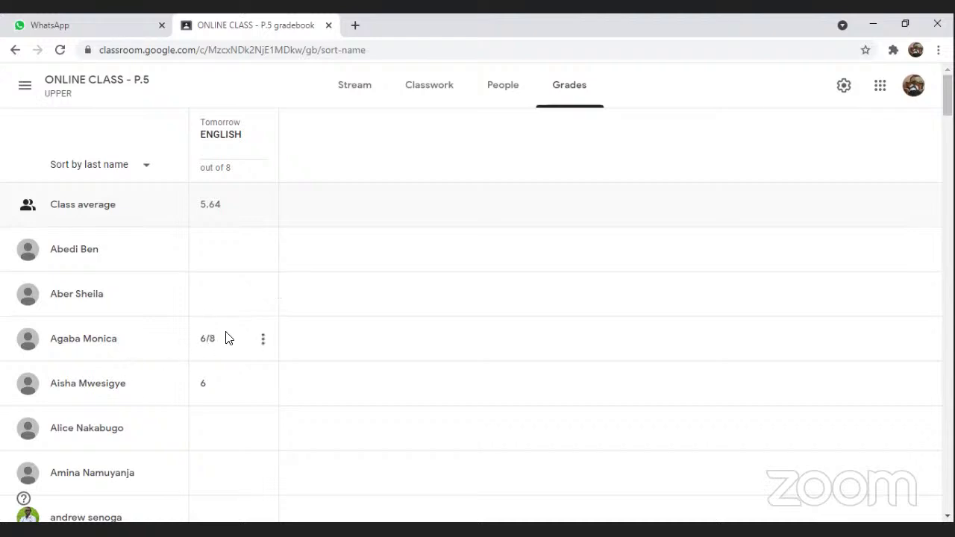
Step: View the ENGLISH submission of the first graded student in the gradebook and read the marked document with its corrections
click(263, 342)
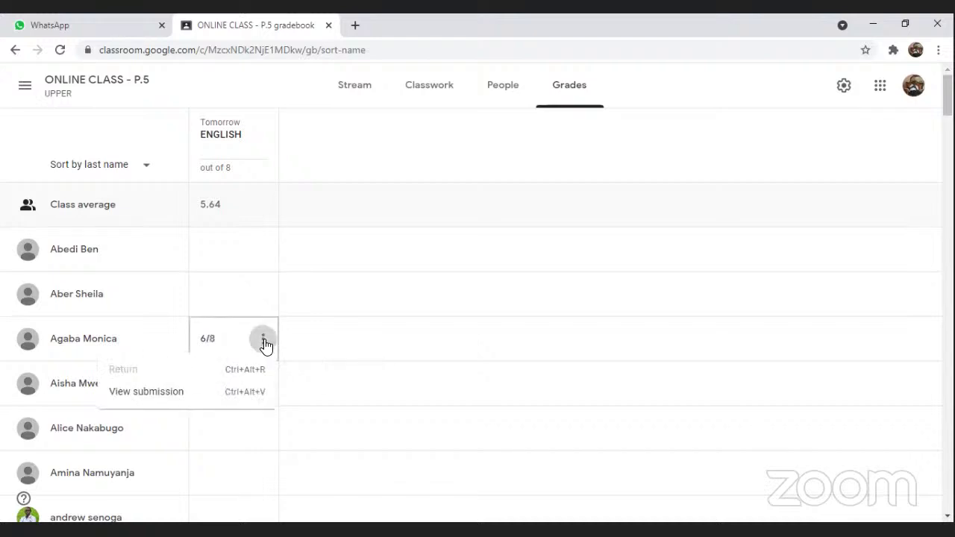
click(167, 396)
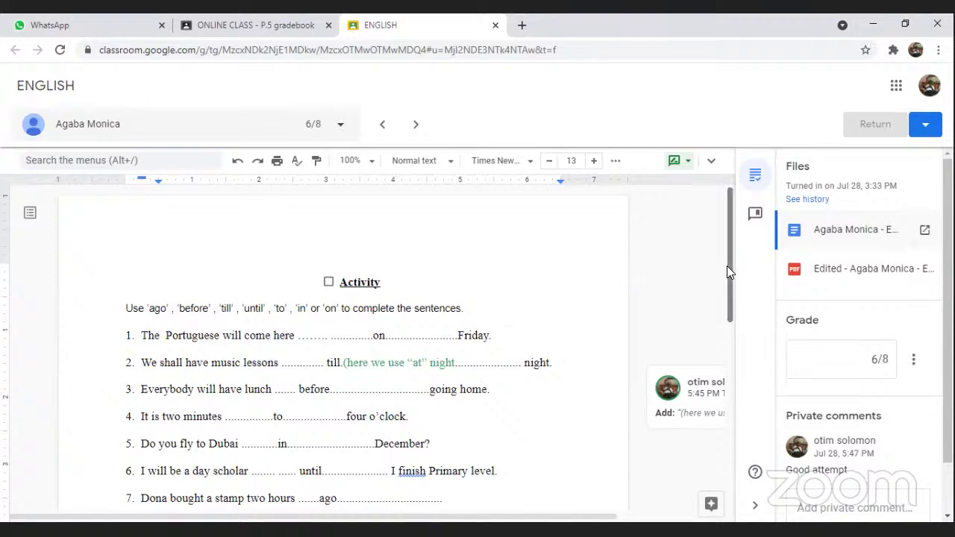
drag(727, 271, 731, 305)
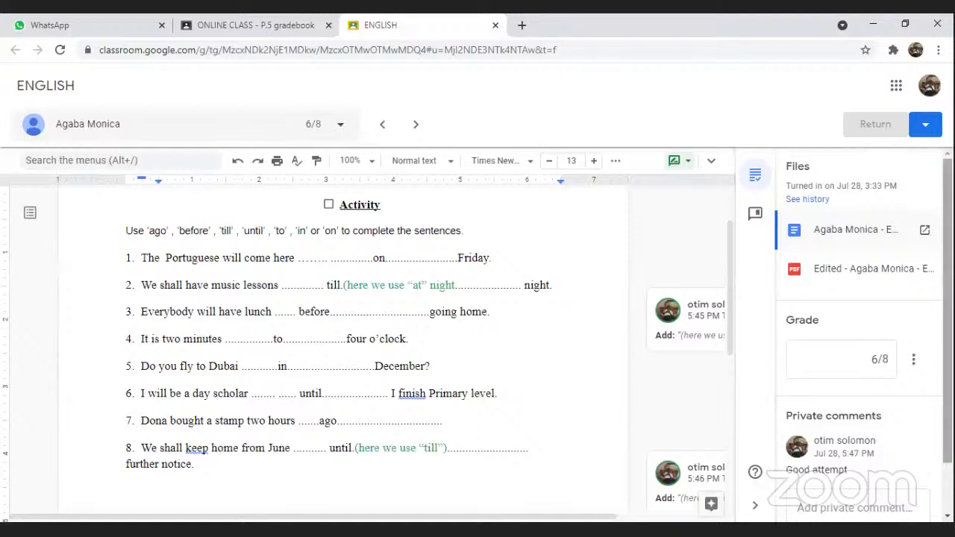
scroll(946, 329, down, 1)
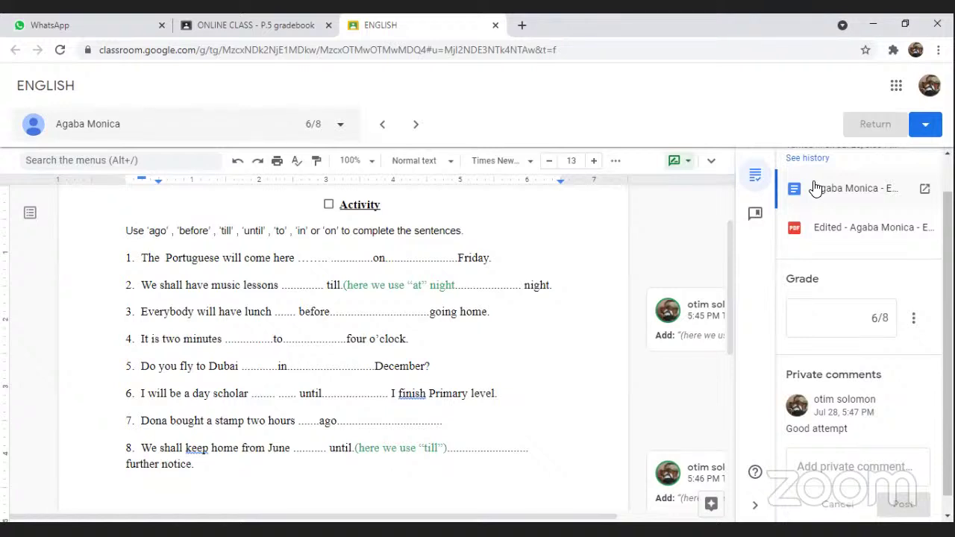
Step: Show the student's attached "Edited" exercise PDF and look through its questions to the end
click(818, 229)
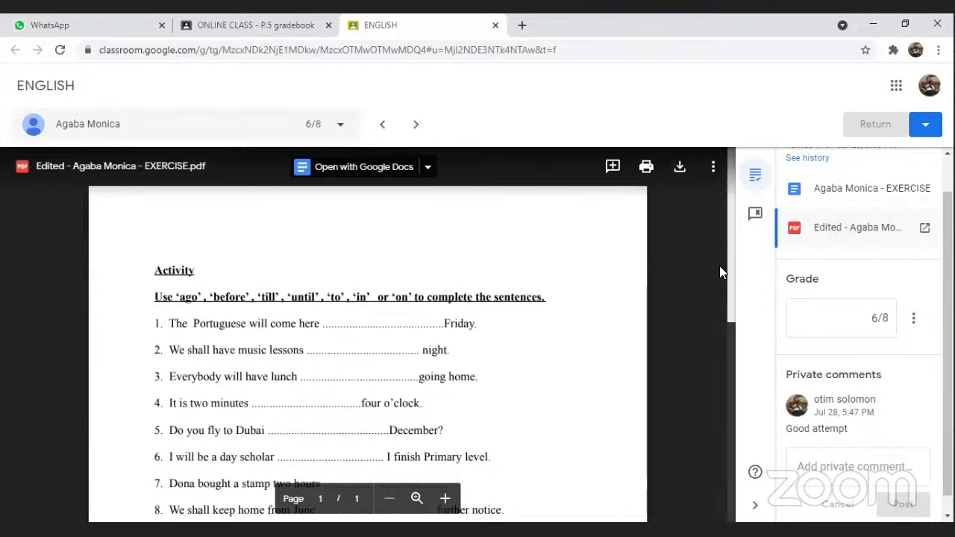
drag(732, 290, 736, 341)
scroll(736, 341, down, 3)
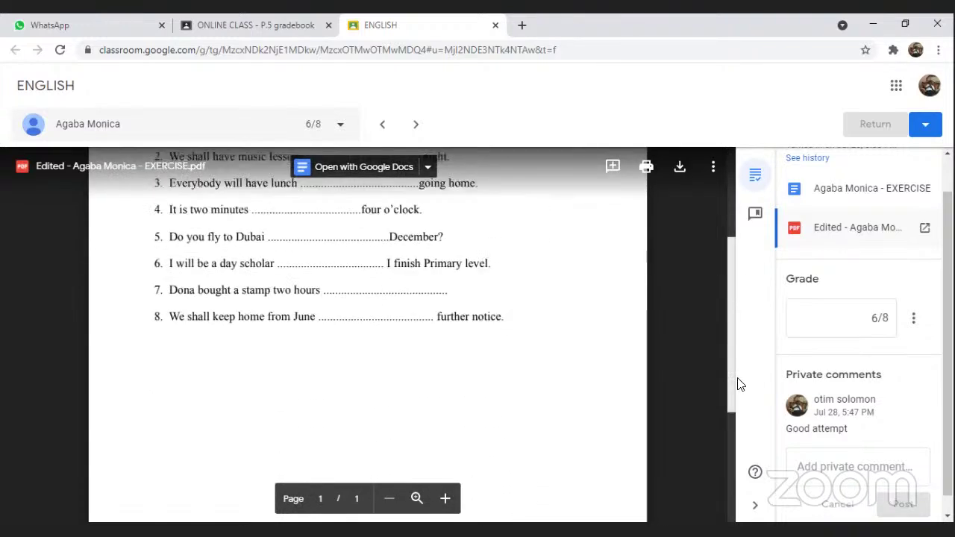
Step: Go to the next student's turned-in ENGLISH work and post the private comment "please fill in the answers before turning in"
scroll(731, 263, up, 3)
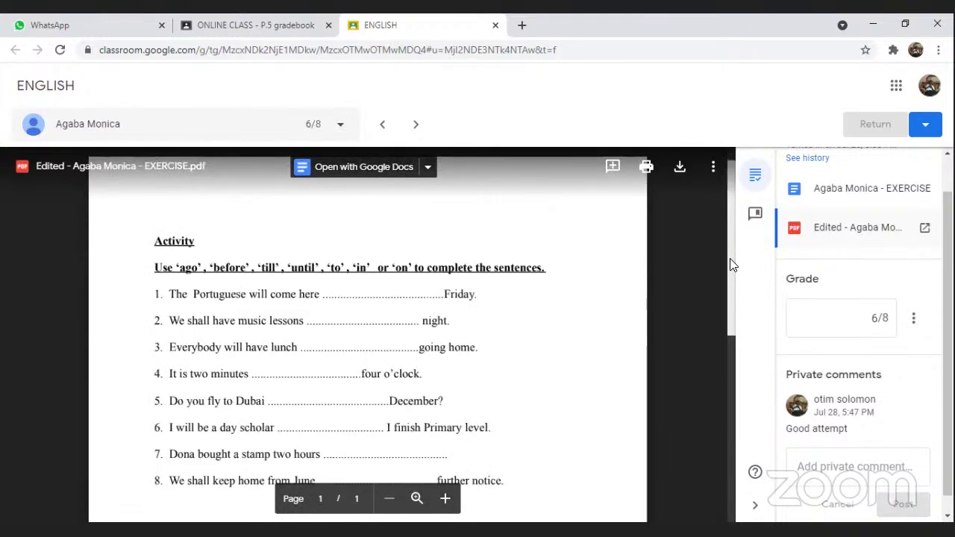
scroll(730, 258, up, 1)
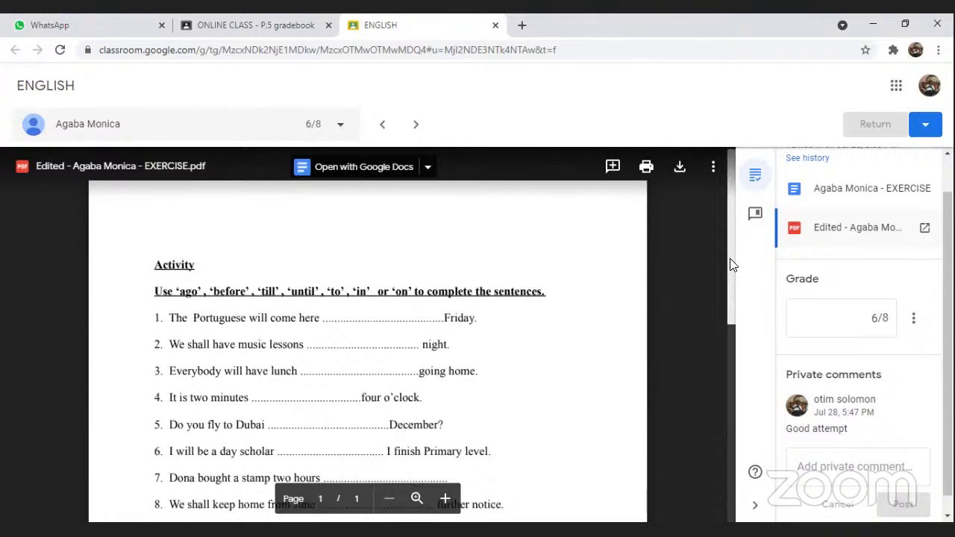
click(419, 126)
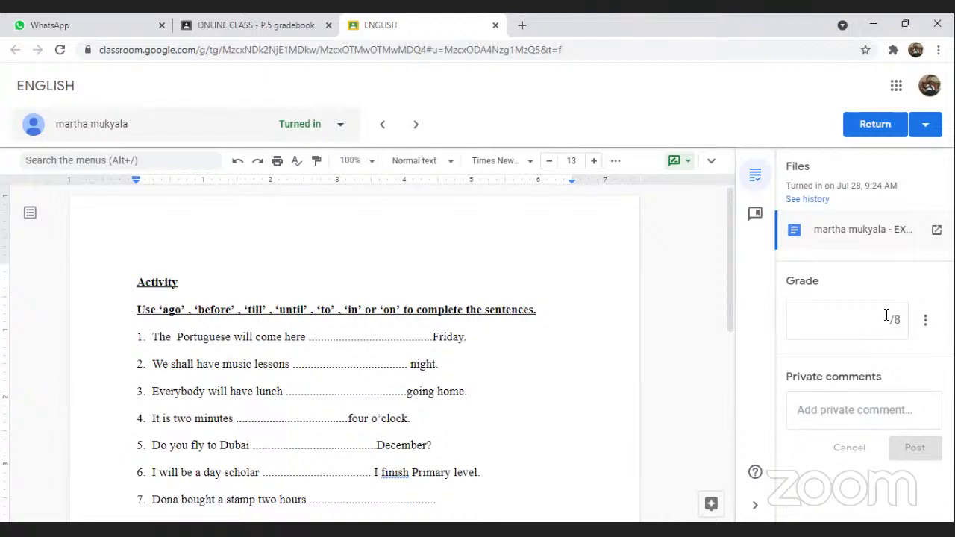
click(797, 410)
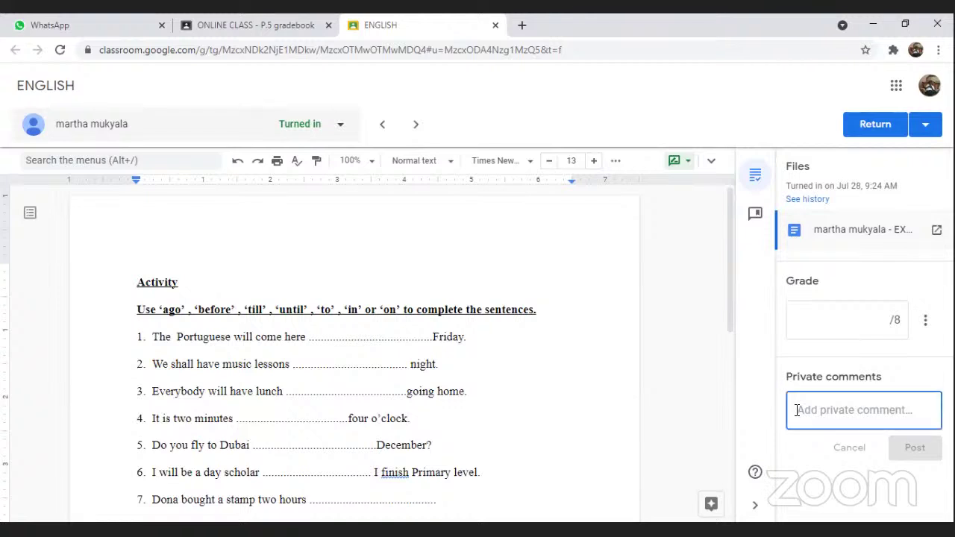
text(please )
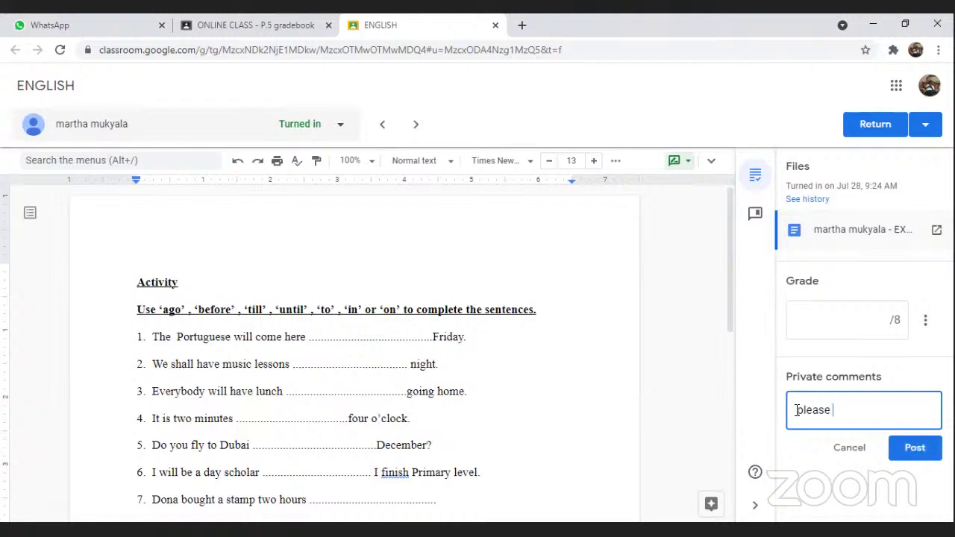
text(fill in the answ)
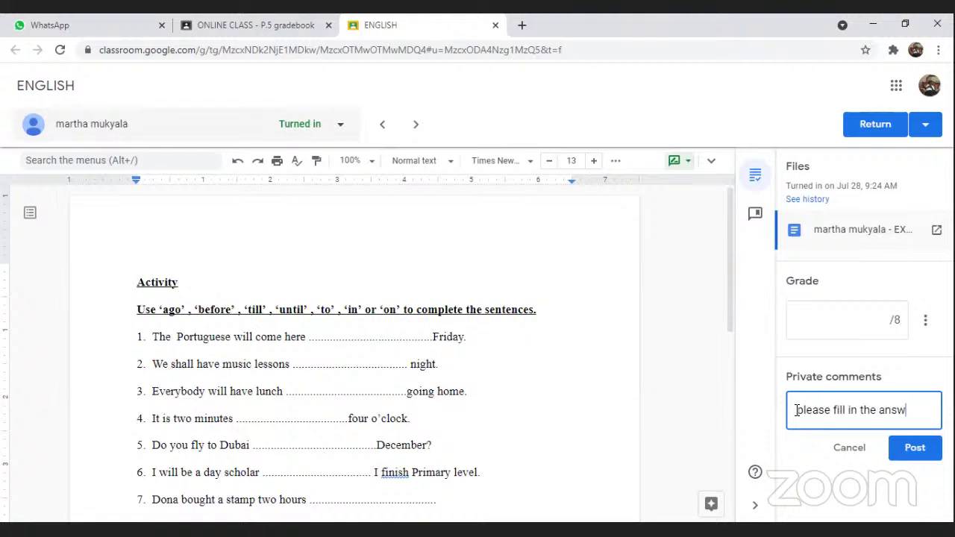
text(ers bef)
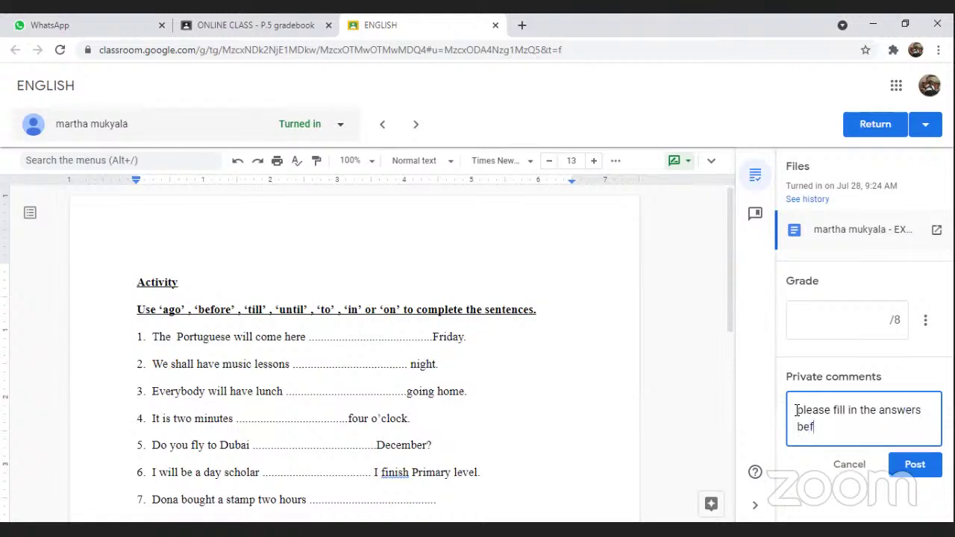
text(ore turning in)
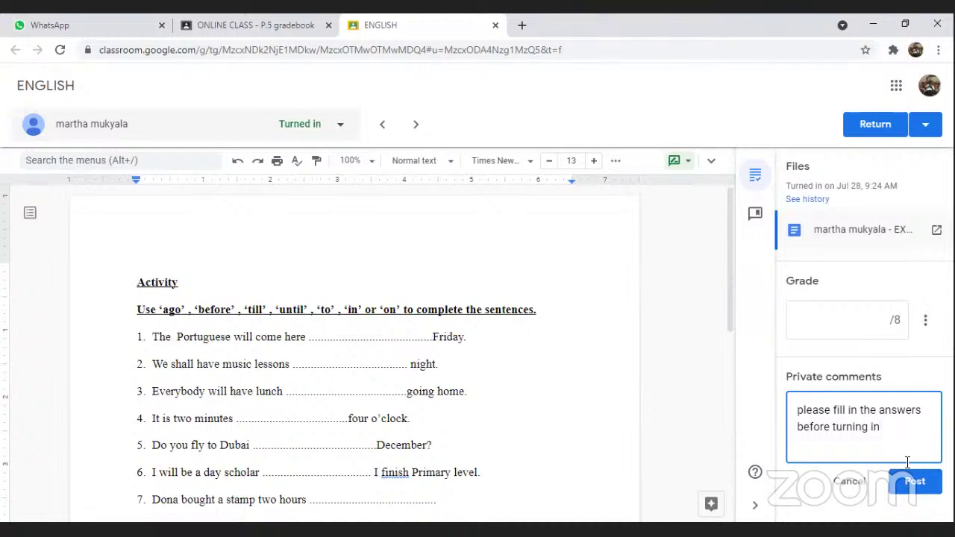
click(916, 489)
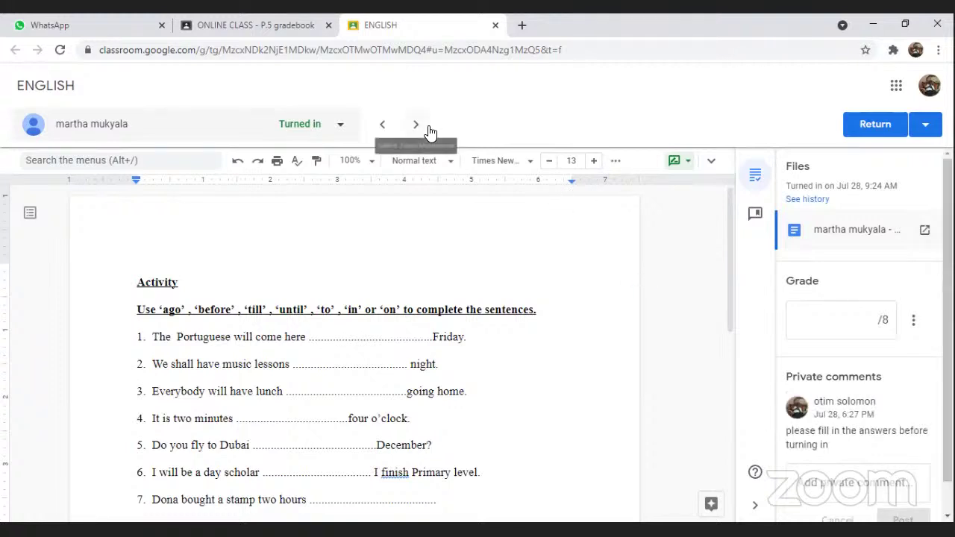
Step: Grade the student's blank ENGLISH exercise 0 out of 8 and return the work to the student
click(874, 318)
text(0)
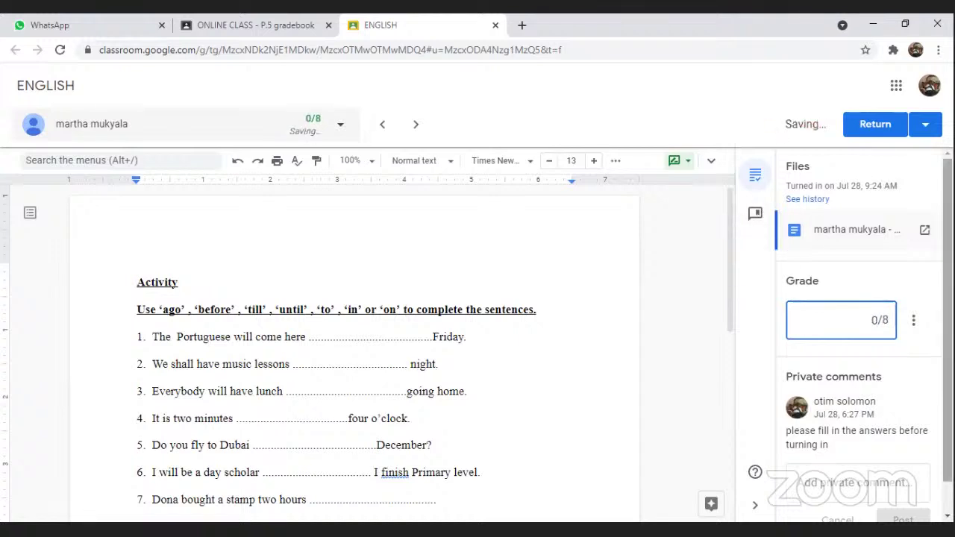
scroll(875, 320, down, 1)
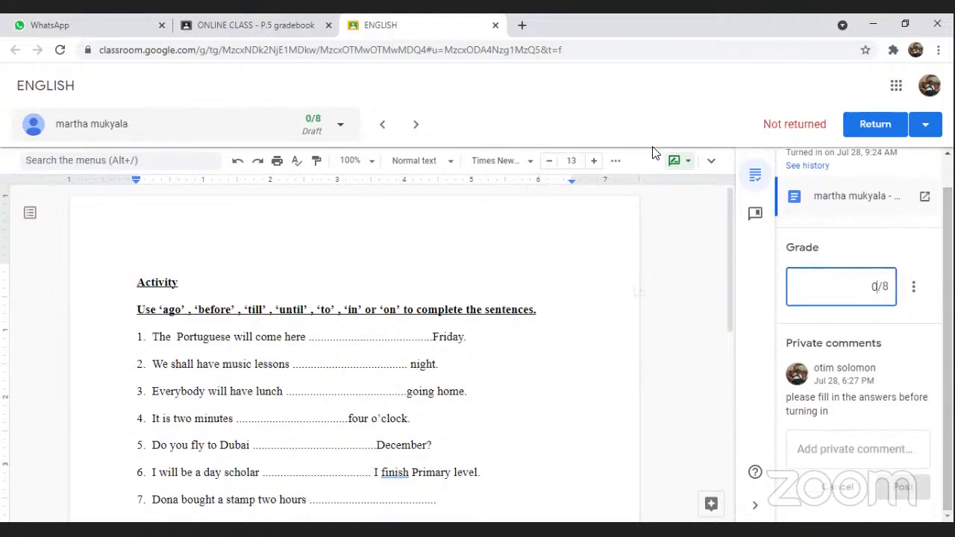
click(875, 126)
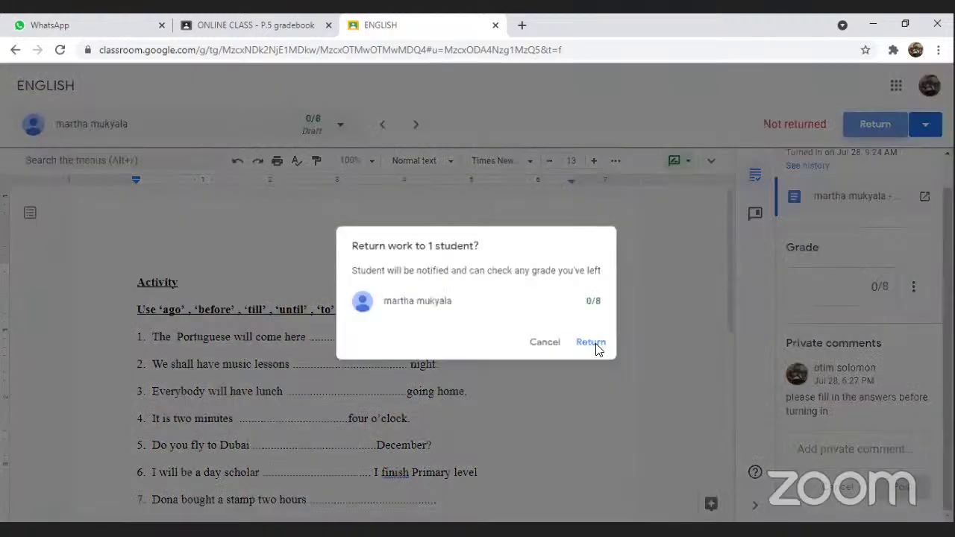
click(596, 344)
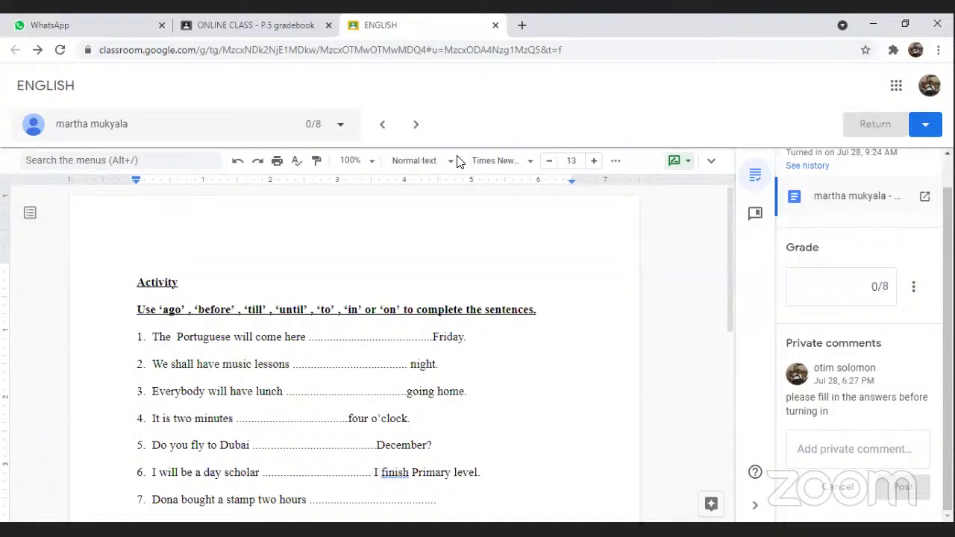
Step: Go through the following students' ENGLISH submissions and check their status and attached files
click(414, 127)
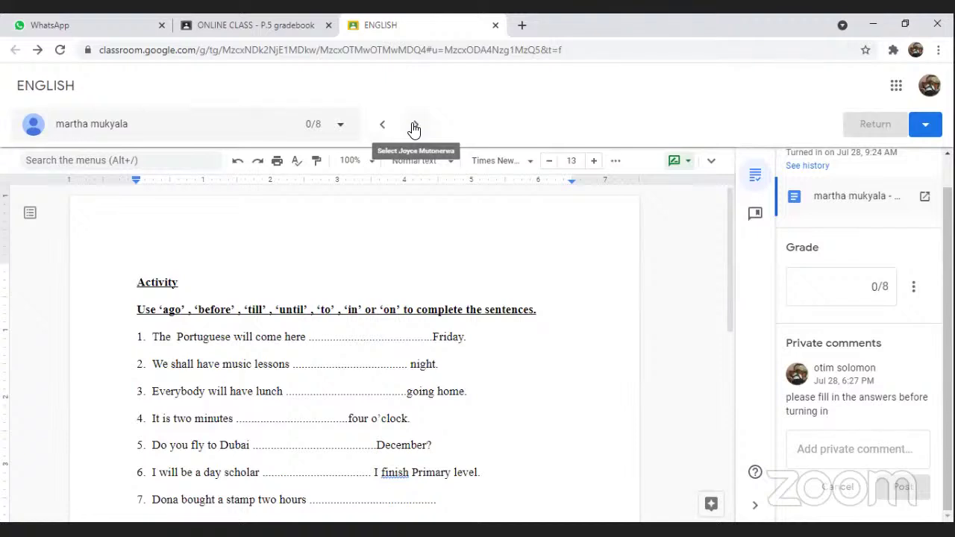
click(415, 130)
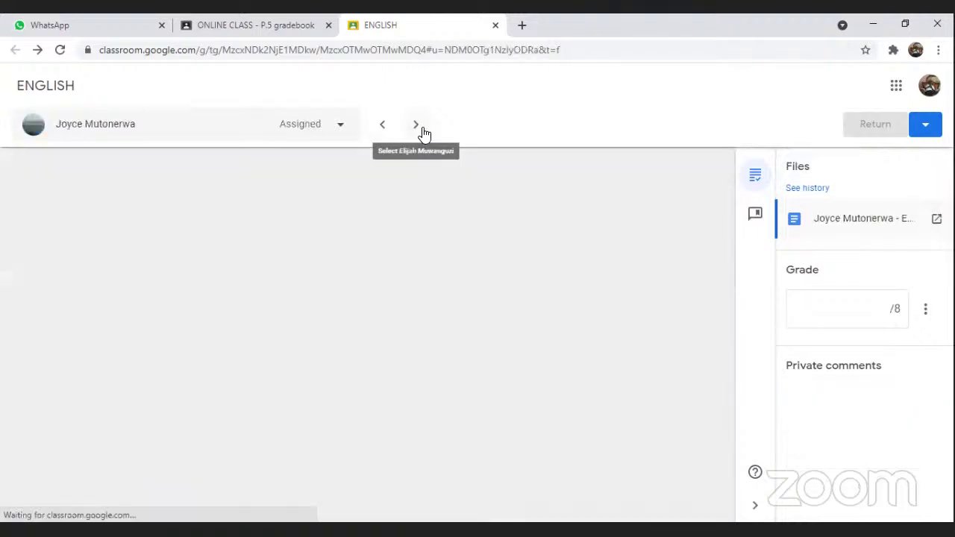
click(417, 129)
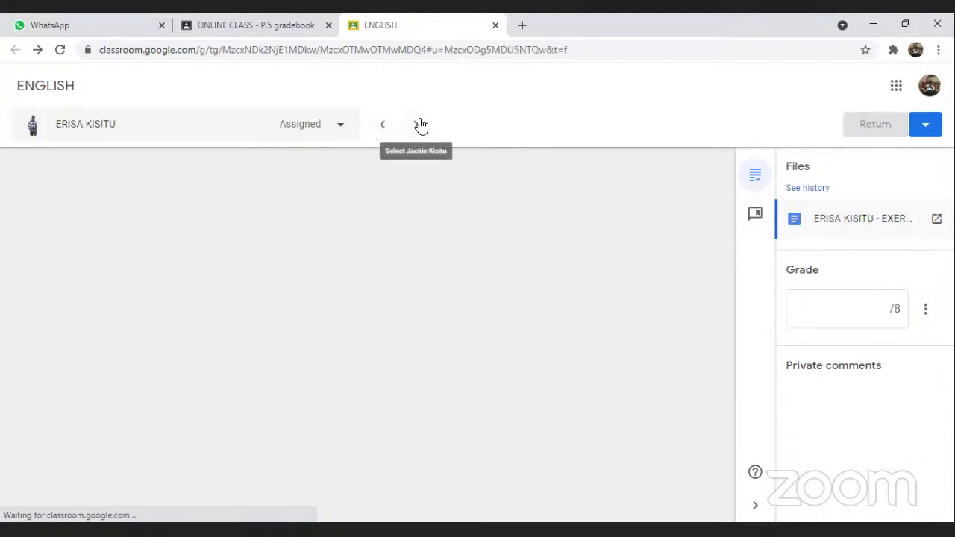
click(418, 125)
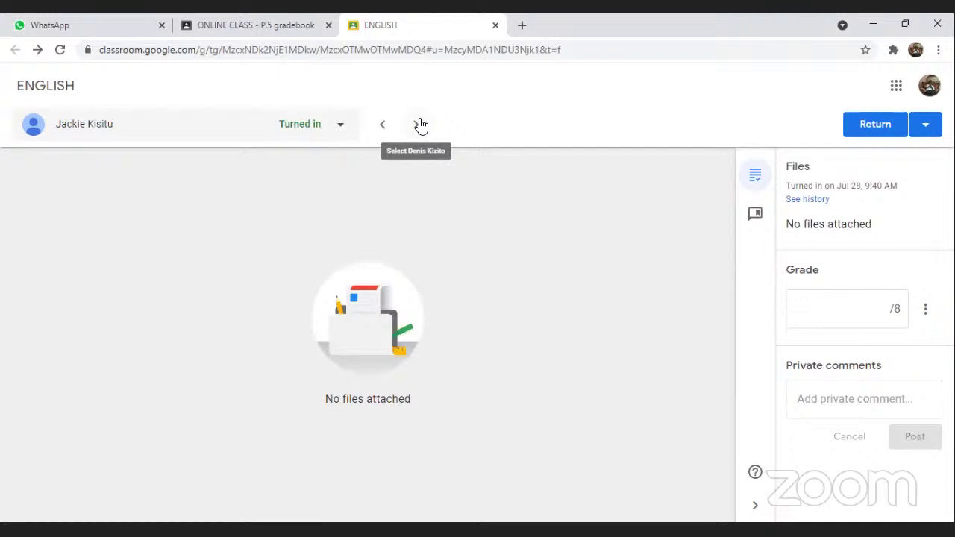
Step: Switch back to the ONLINE CLASS - P.5 gradebook, open the class's classwork page and reload it
click(299, 29)
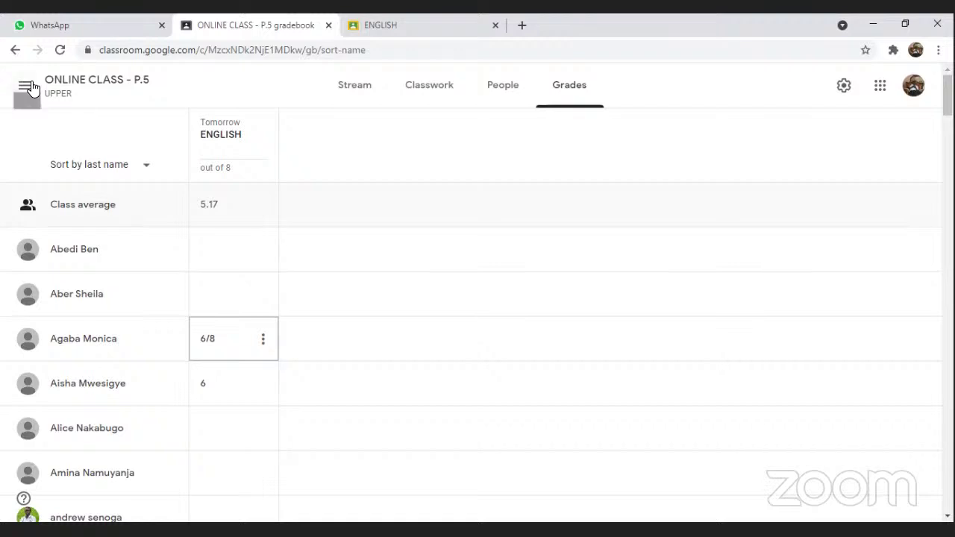
click(359, 93)
click(430, 85)
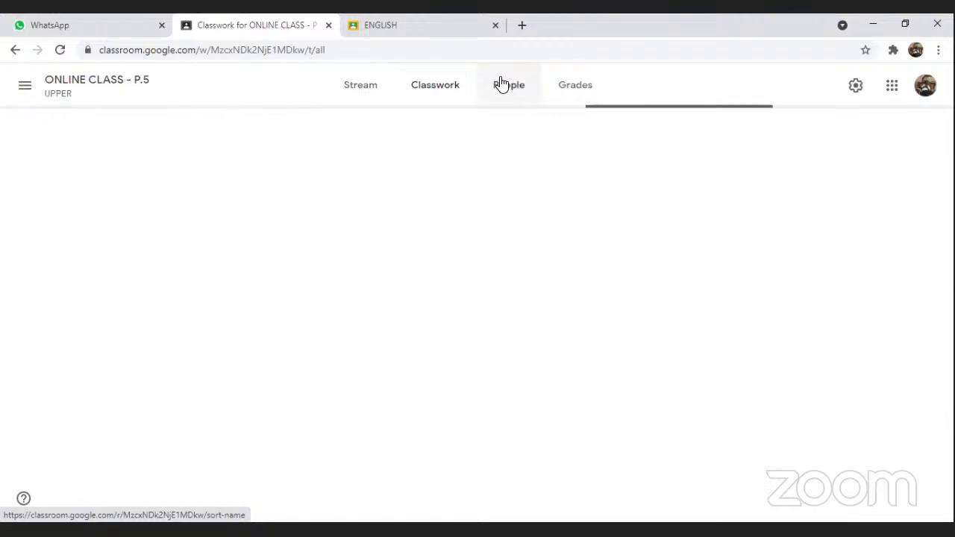
click(508, 85)
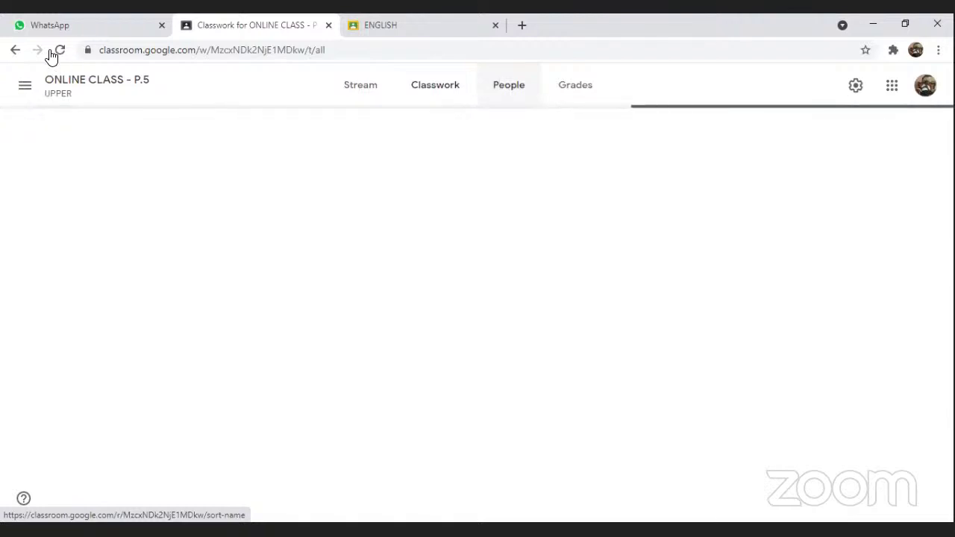
click(58, 50)
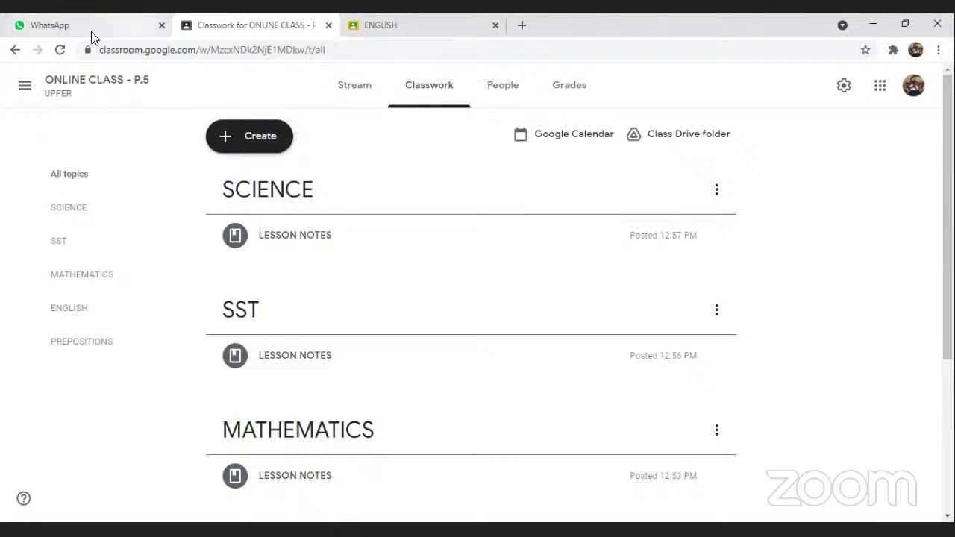
click(13, 52)
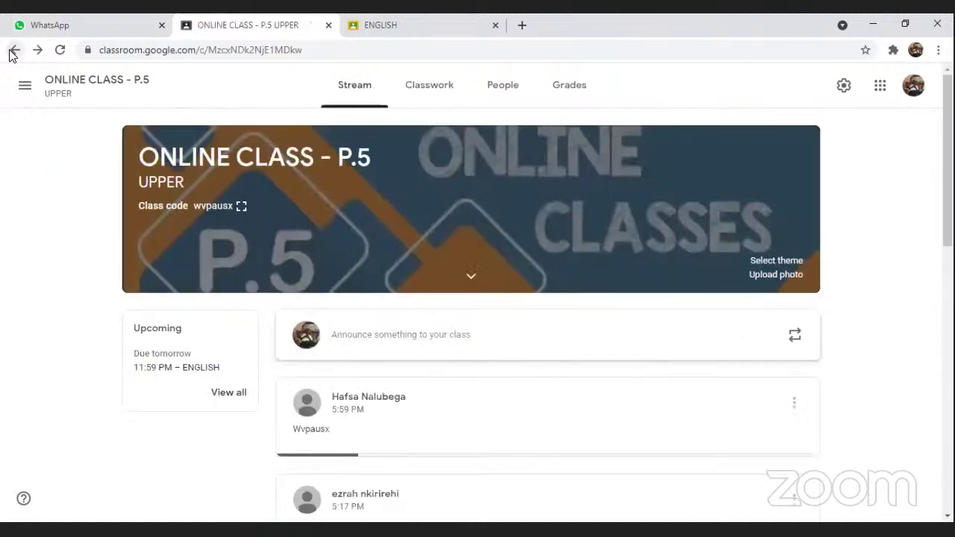
click(13, 51)
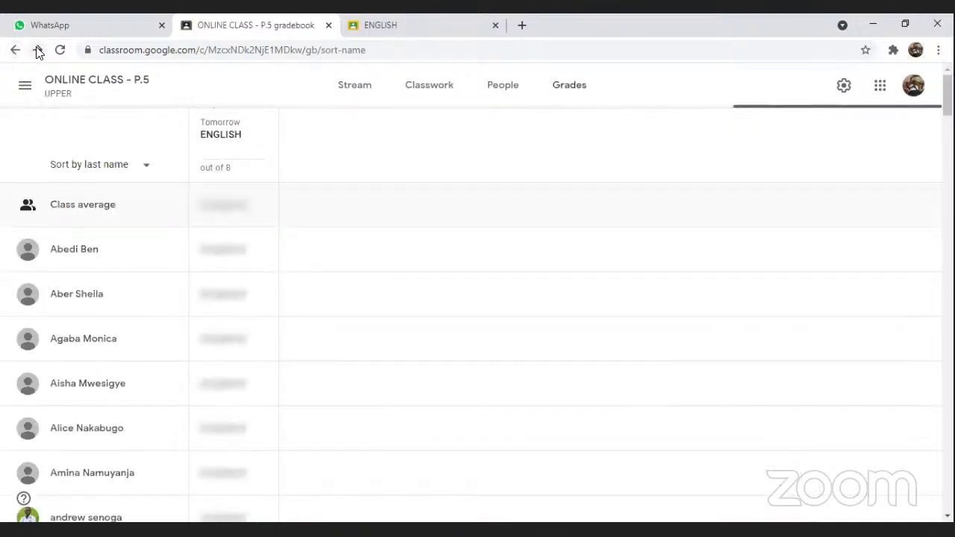
click(38, 50)
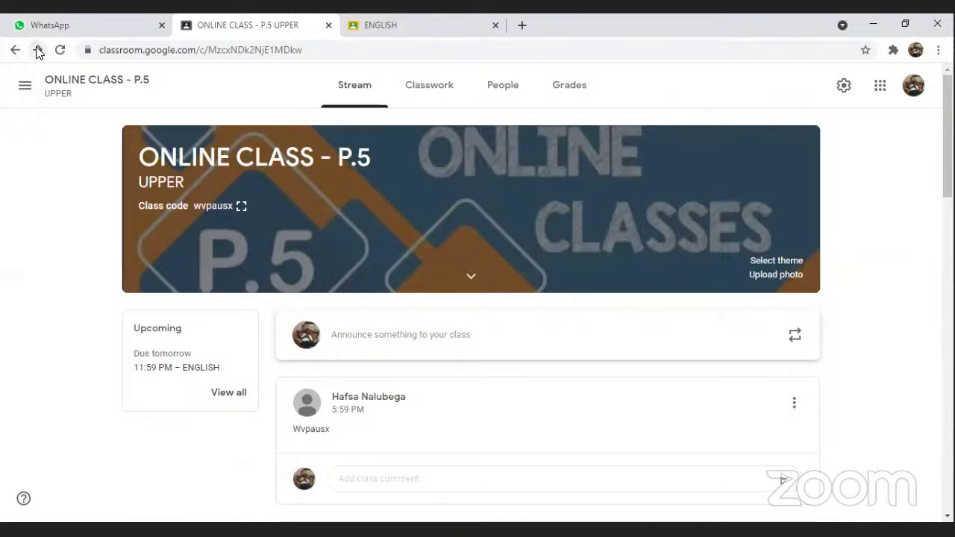
click(38, 51)
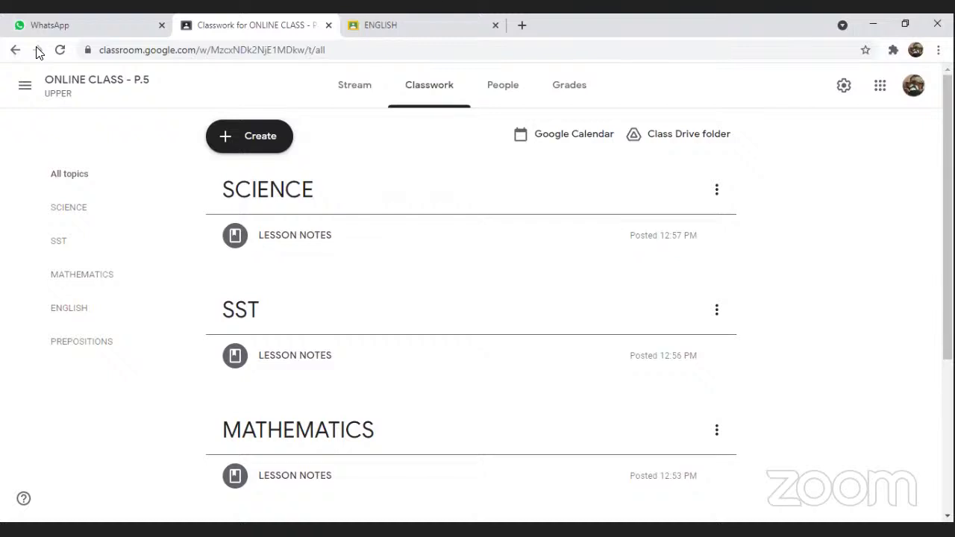
Step: Close the ENGLISH submission page and reload the classwork page of ONLINE CLASS - P.5
click(496, 25)
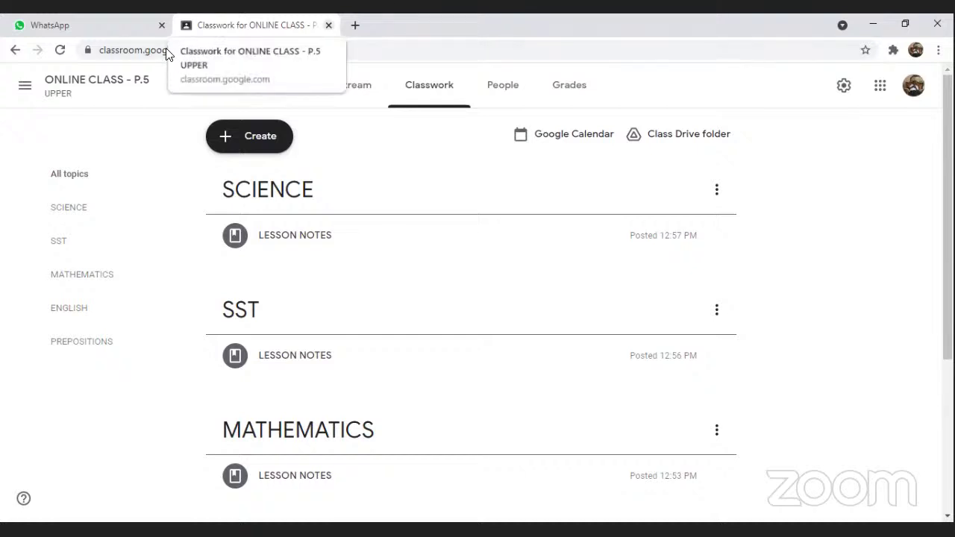
click(60, 49)
click(25, 86)
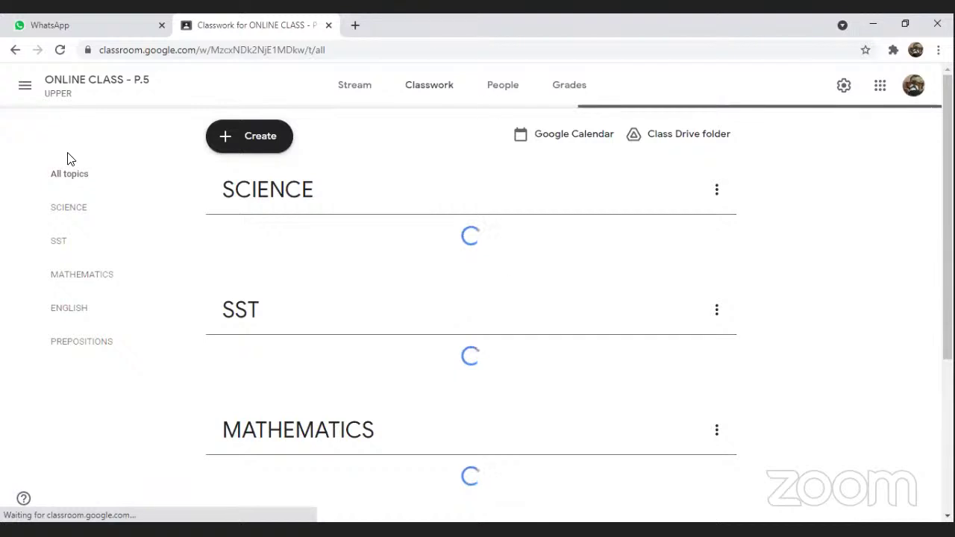
click(24, 87)
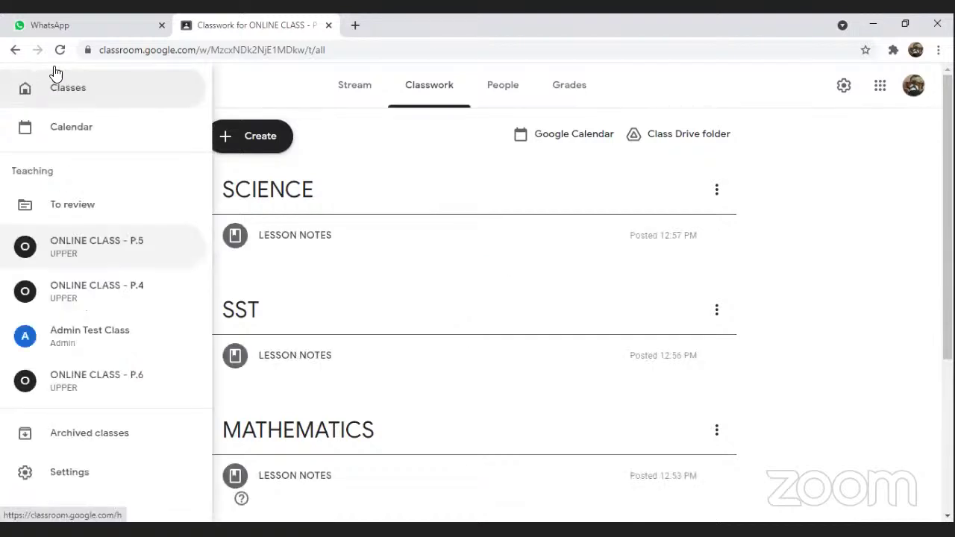
Step: Open the class stream and look through its posts and comments down to the ENGLISH assignment post
click(353, 91)
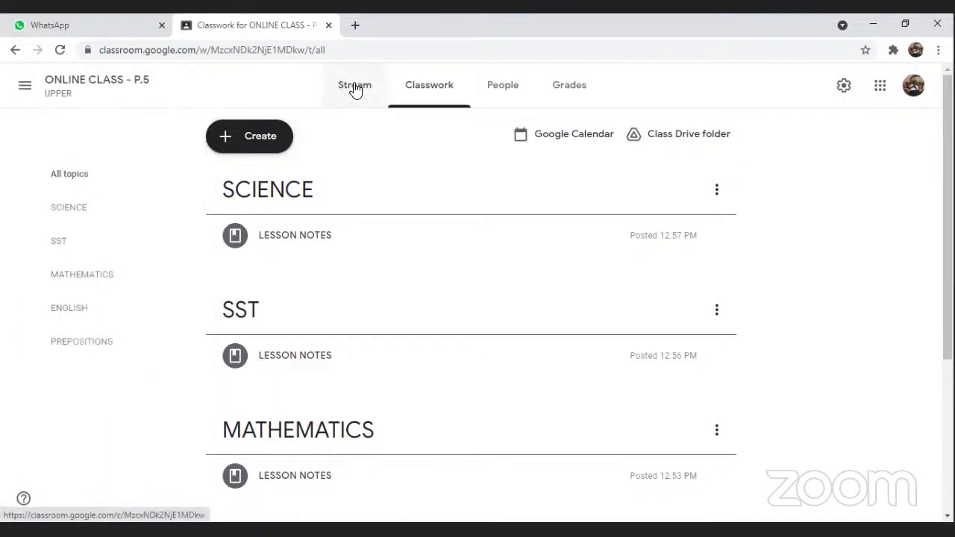
click(355, 87)
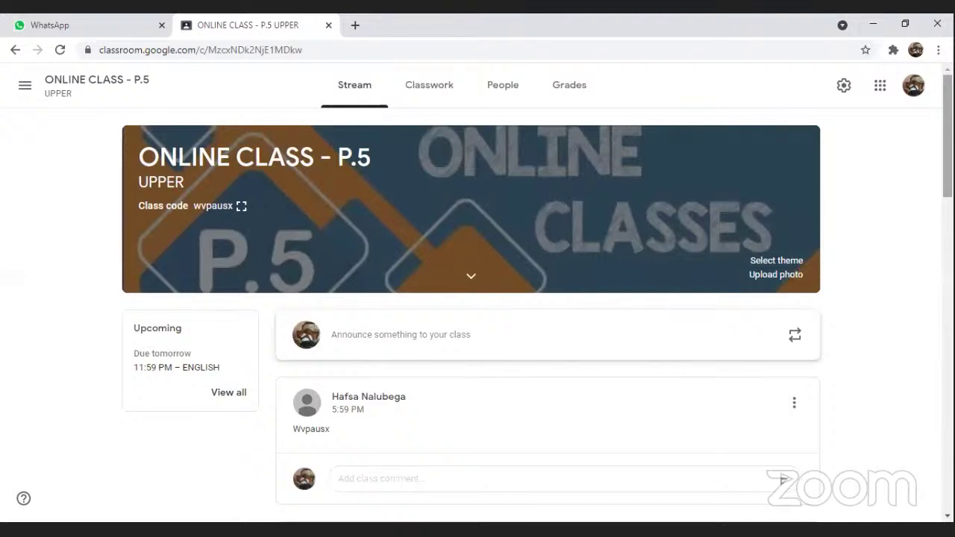
scroll(545, 313, down, 4)
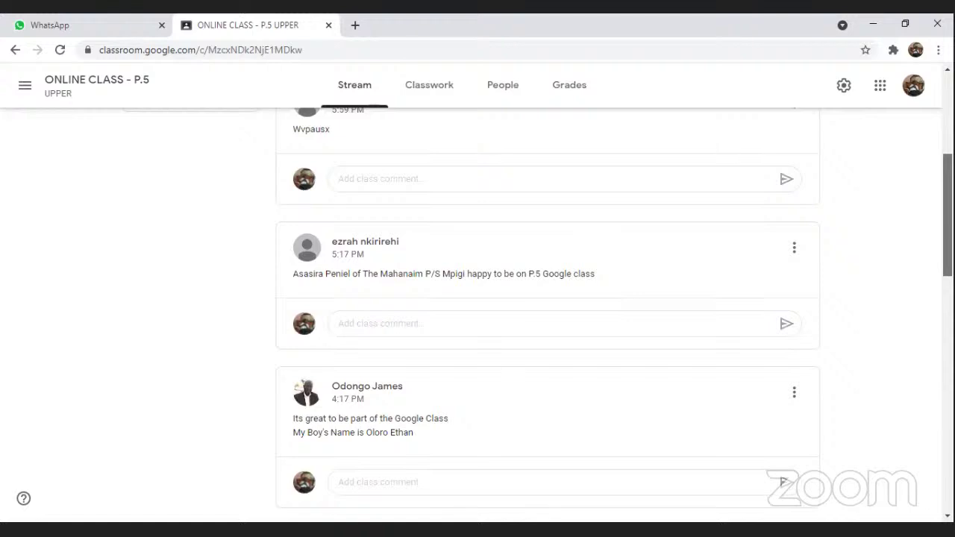
scroll(548, 314, up, 3)
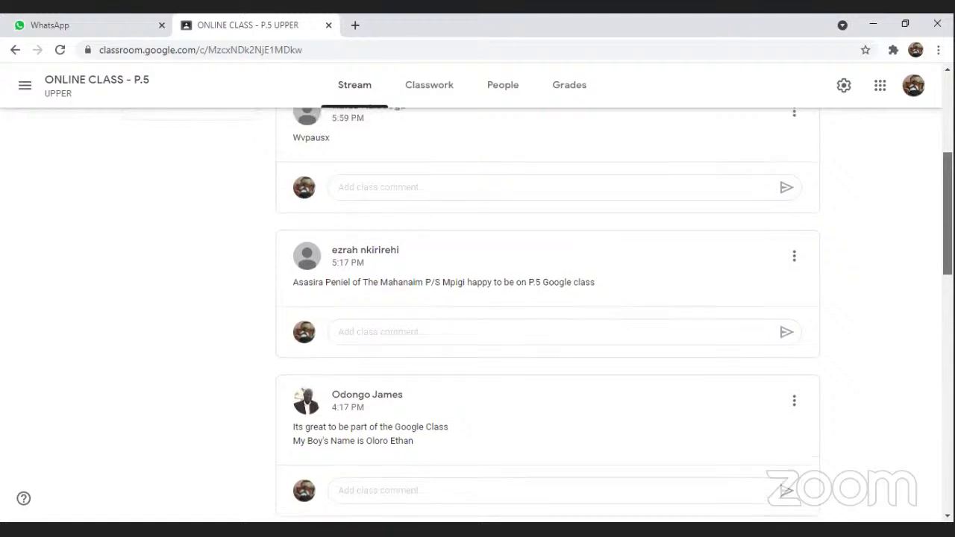
scroll(537, 313, up, 3)
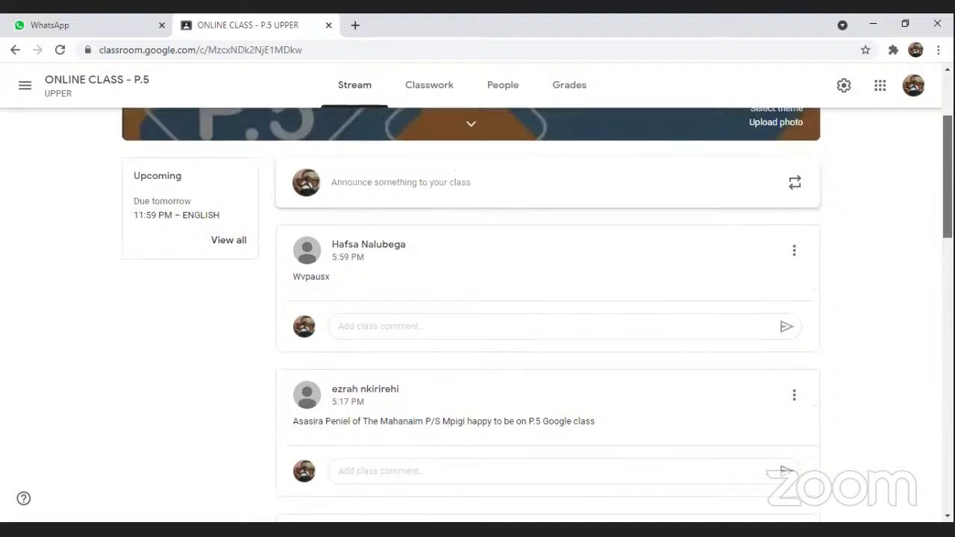
scroll(548, 313, down, 15)
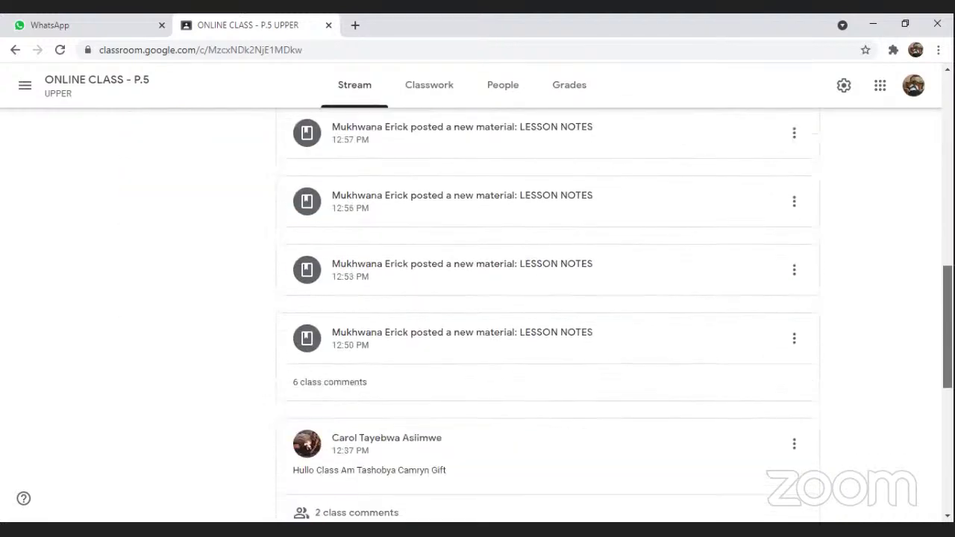
scroll(548, 314, down, 8)
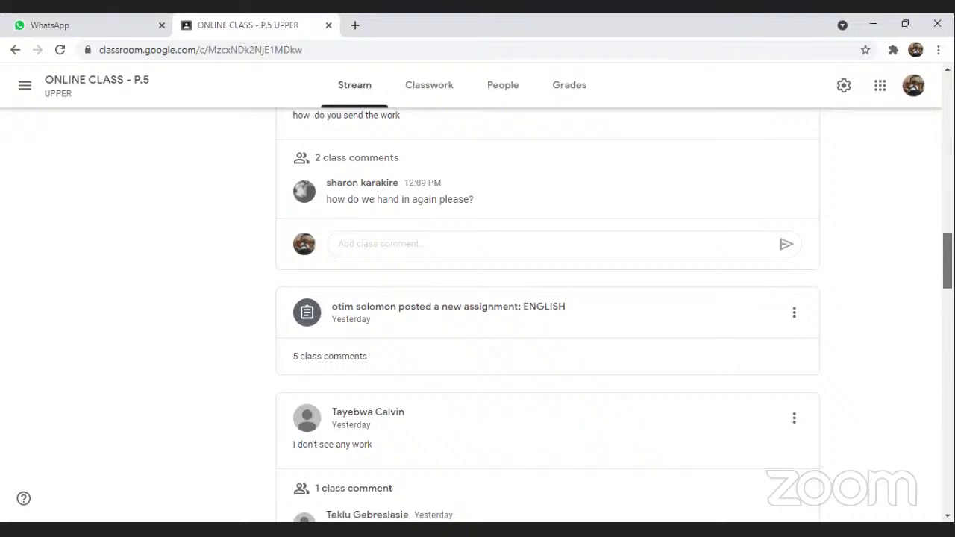
Step: Look through the older posts in the ONLINE CLASS - P.5 stream, return to its start and switch to the ONLINE CLASS - P.4 class
scroll(548, 314, down, 2)
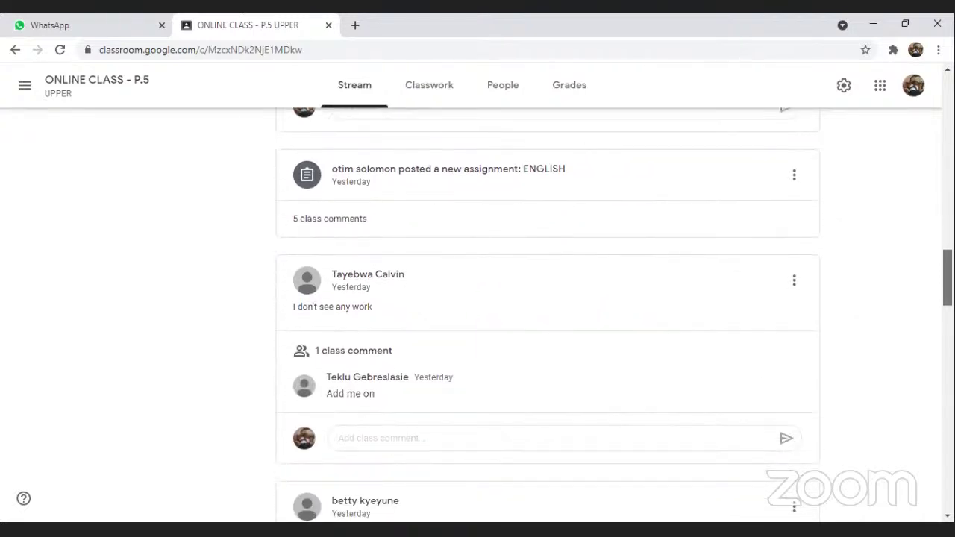
scroll(548, 313, down, 6)
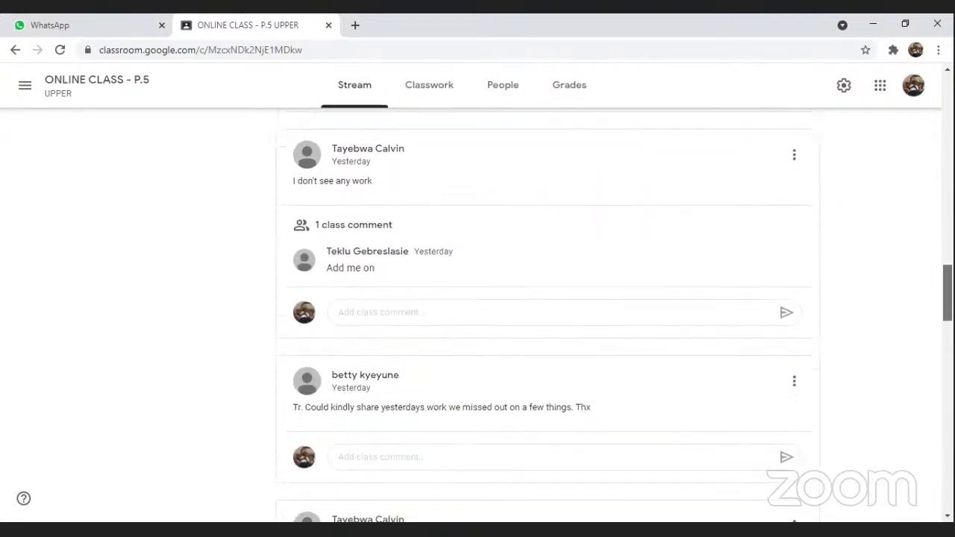
scroll(548, 314, down, 1)
scroll(547, 314, up, 7)
scroll(926, 403, up, 7)
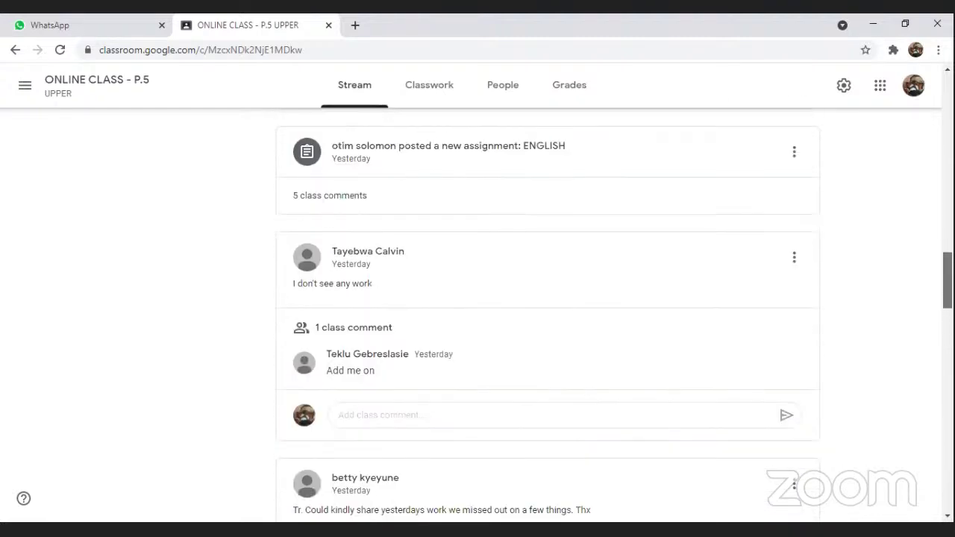
scroll(926, 383, up, 7)
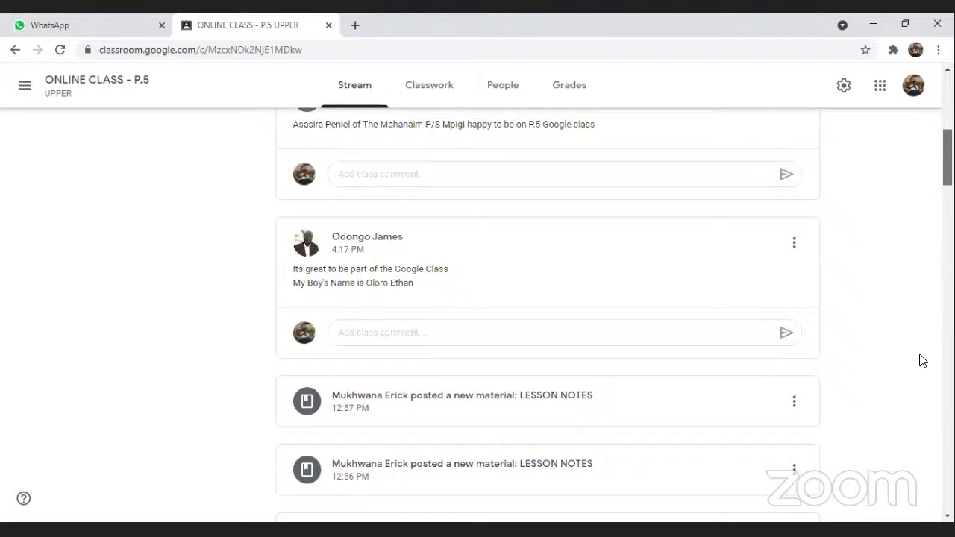
scroll(923, 360, up, 1)
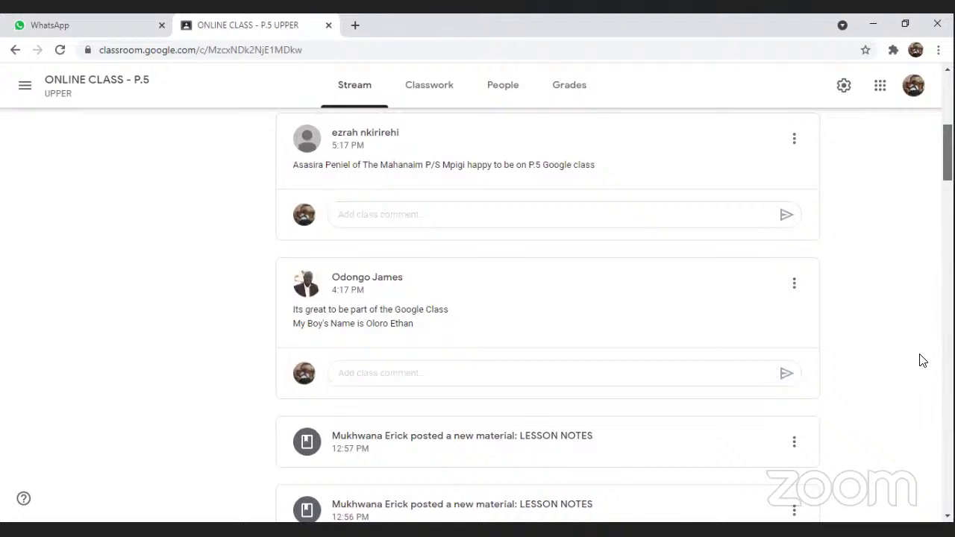
scroll(923, 357, up, 1)
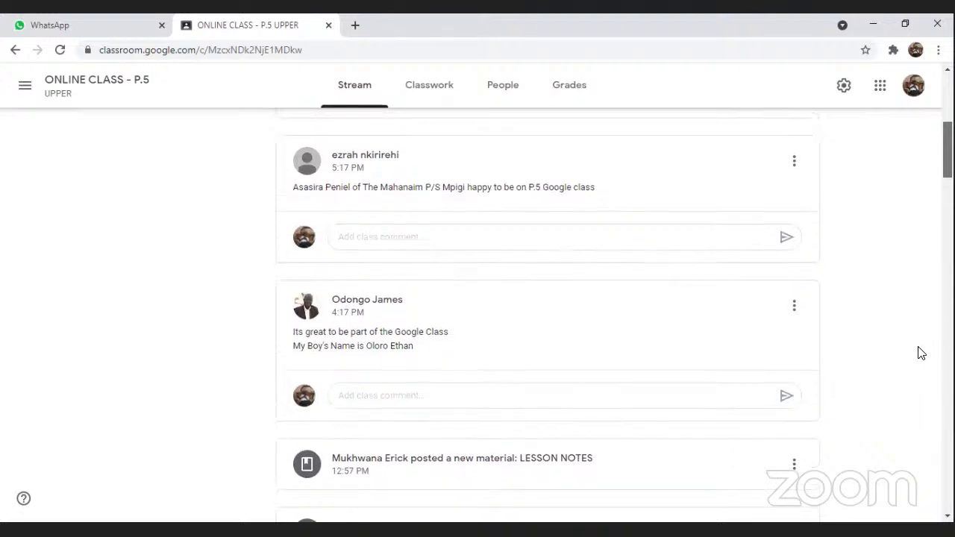
scroll(922, 351, up, 2)
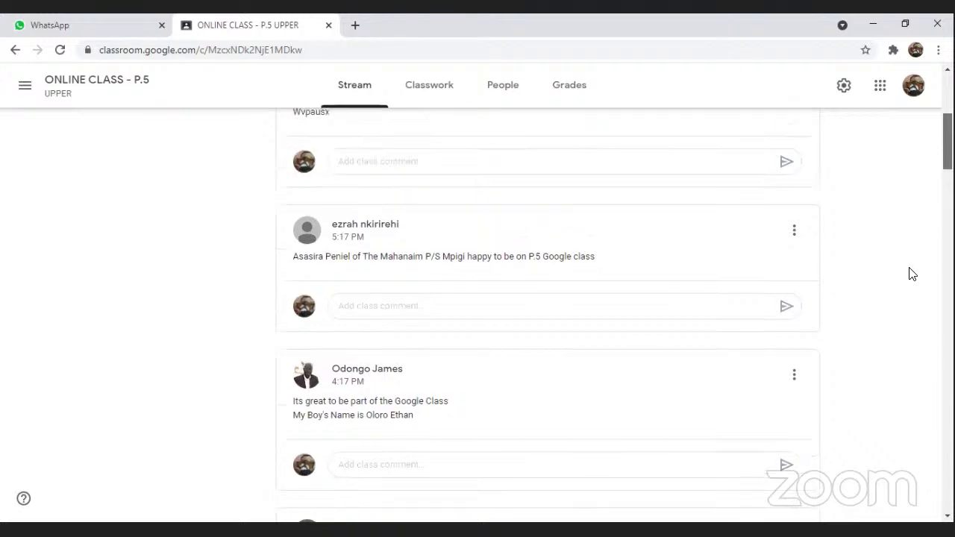
scroll(910, 274, up, 3)
scroll(448, 371, up, 1)
scroll(245, 127, up, 1)
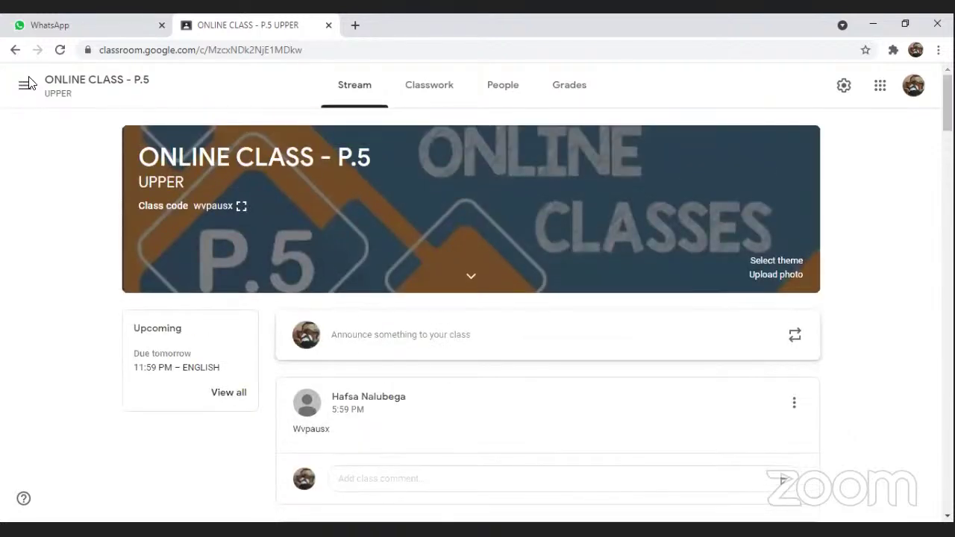
click(82, 295)
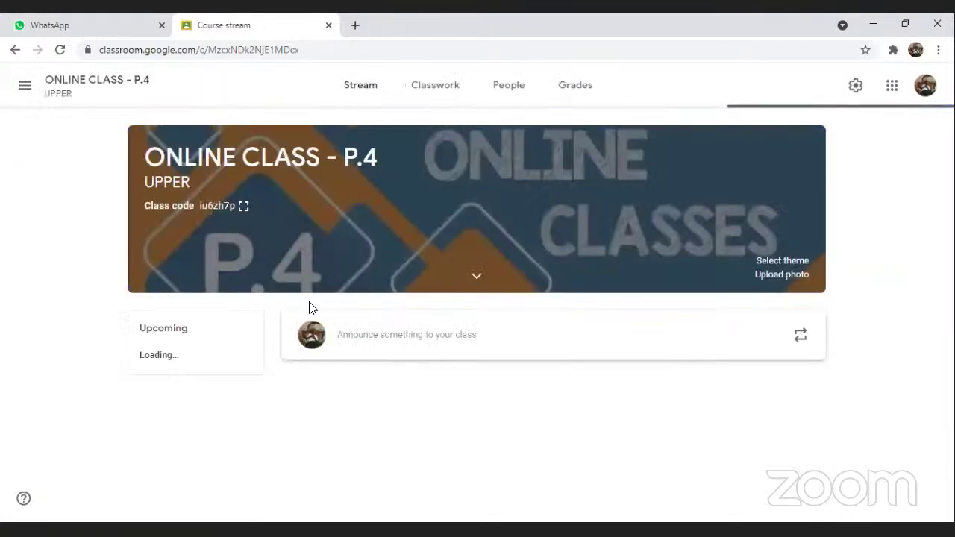
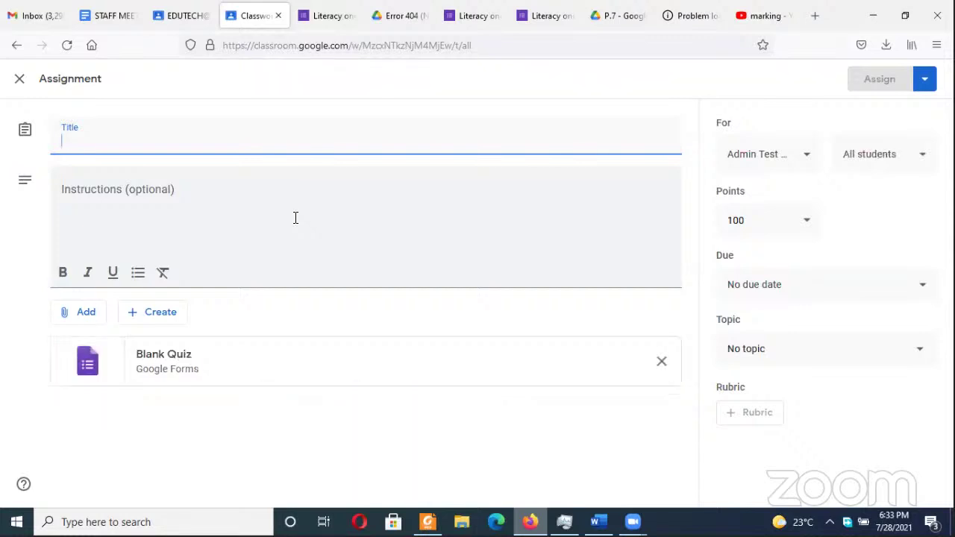
Step: Title the new quiz assignment "ICT Quiz (testing)"
text(ICT )
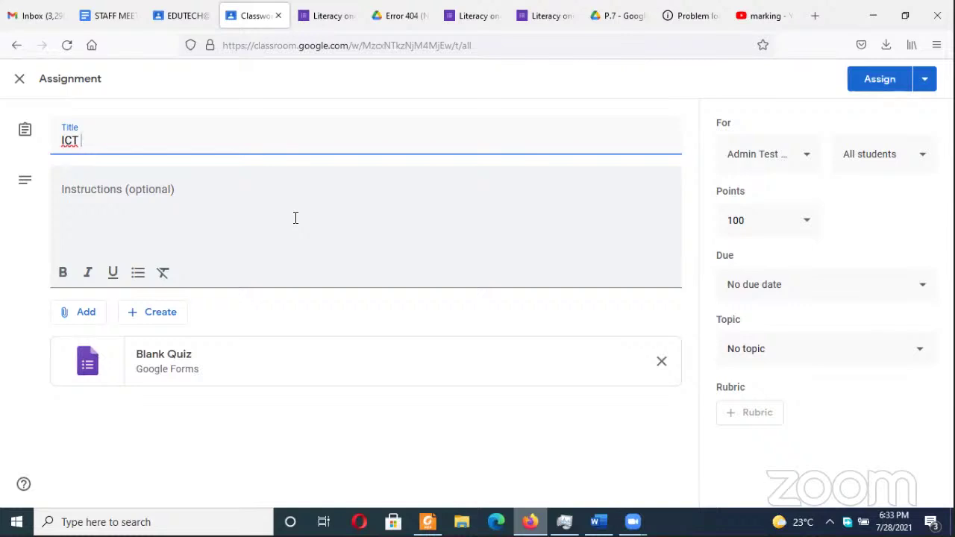
text(Quiz Tst)
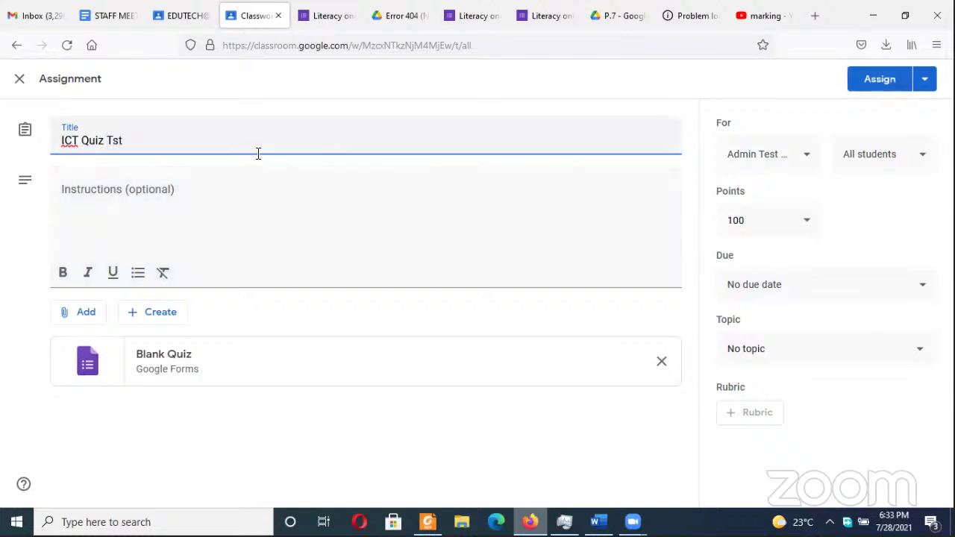
key(BackSpace)
key(BackSpace)
key(BackSpace)
text((testing)
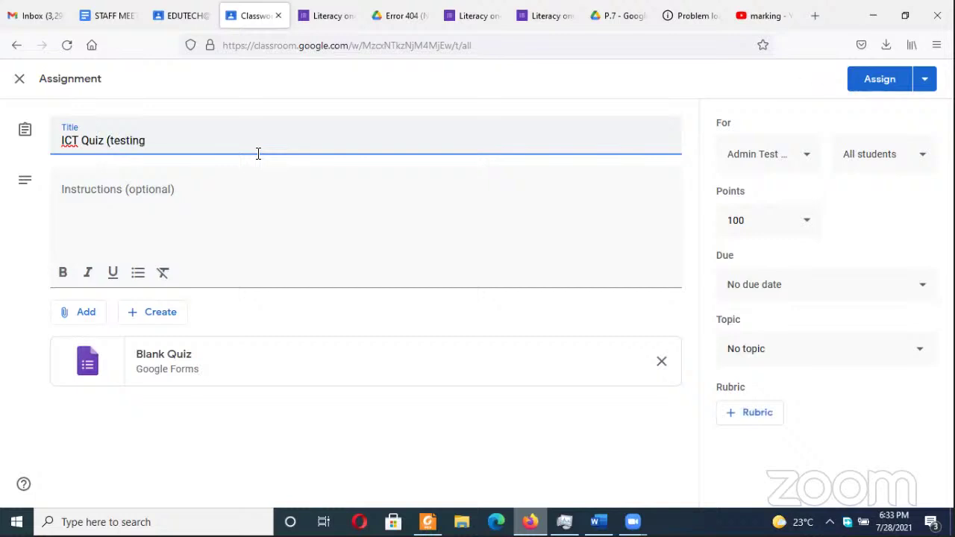
text())
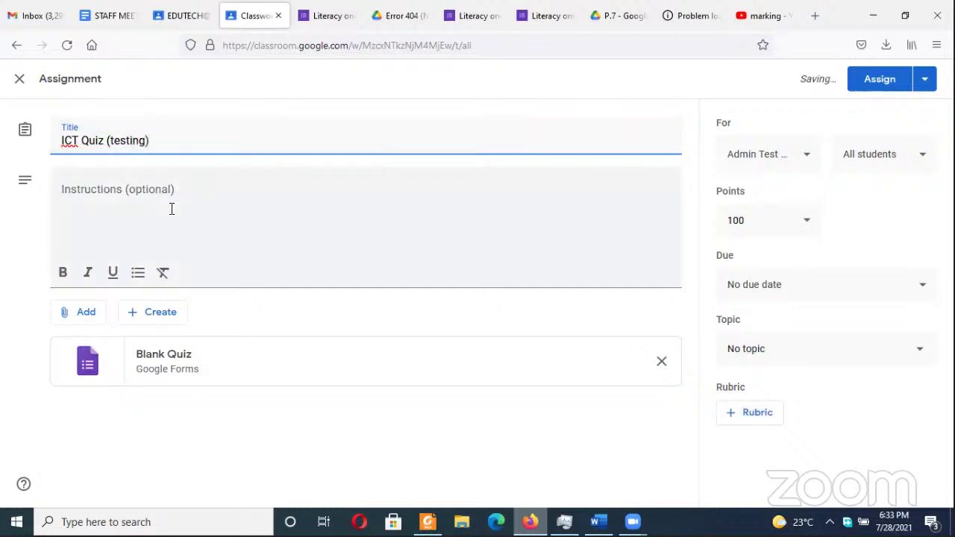
Step: Enter the assignment instructions "Open the form below and attempt all qns"
click(171, 207)
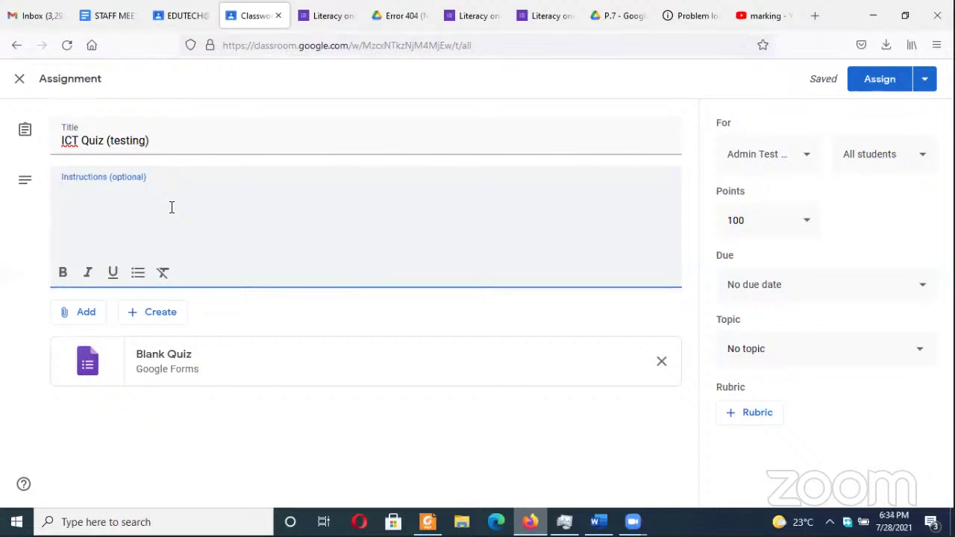
text(Open the f)
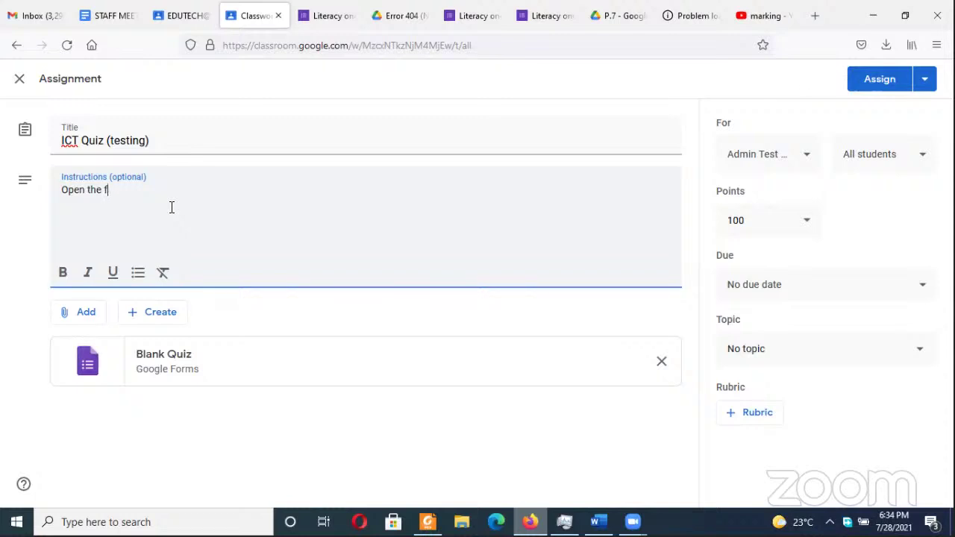
text(orm below and choose)
key(BackSpace)
key(BackSpace)
key(BackSpace)
key(BackSpace)
key(BackSpace)
key(BackSpace)
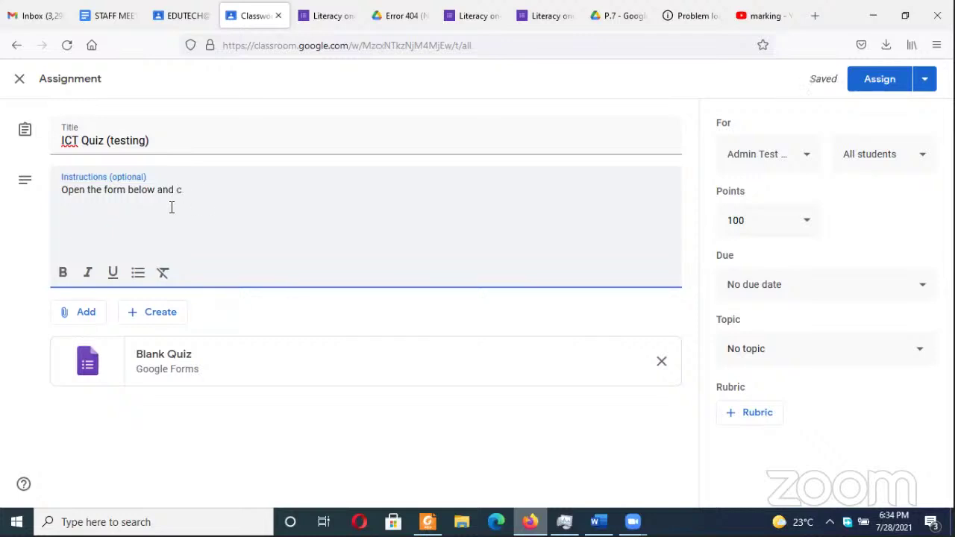
text(attempt all qn)
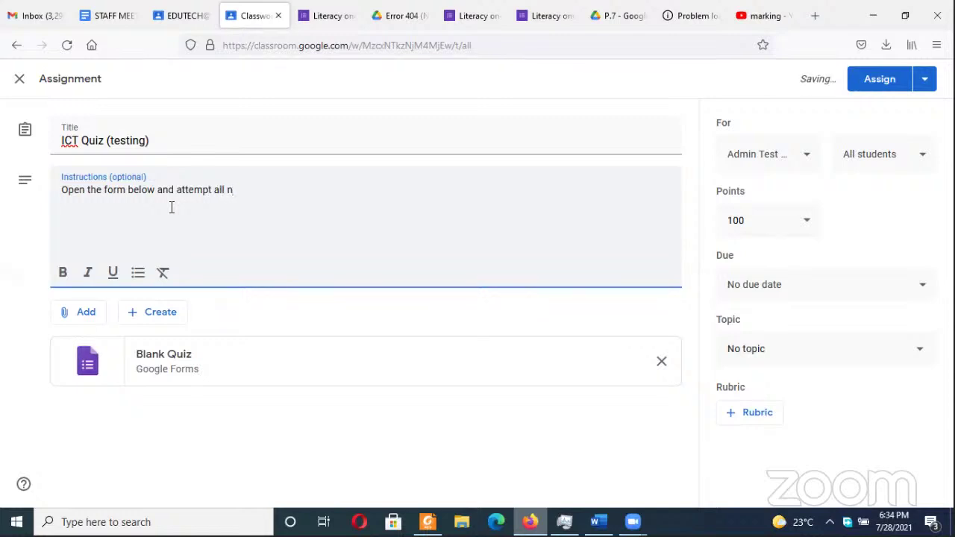
key(BackSpace)
text(qns)
Step: Set the assignment's due date to 30 Jul 2021 with a due time of 23:59
click(794, 295)
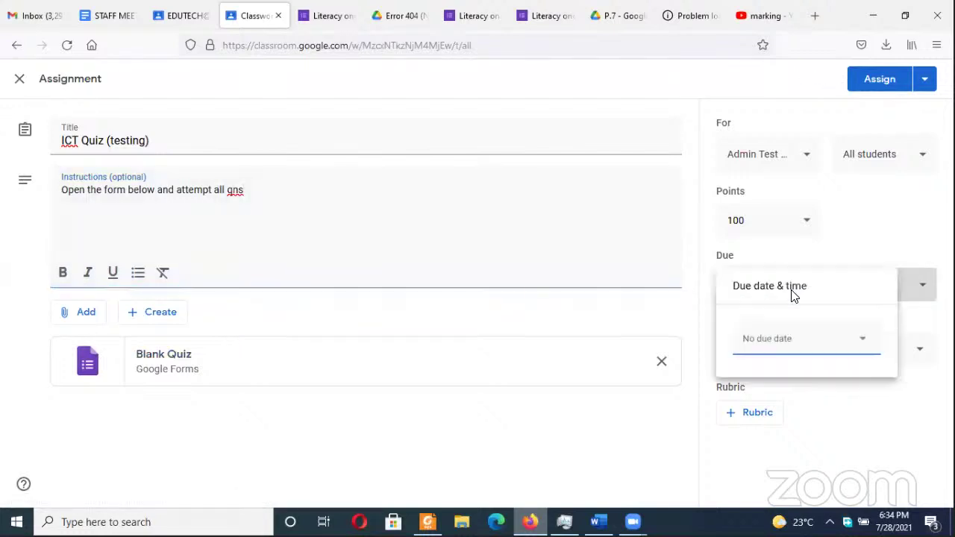
click(863, 340)
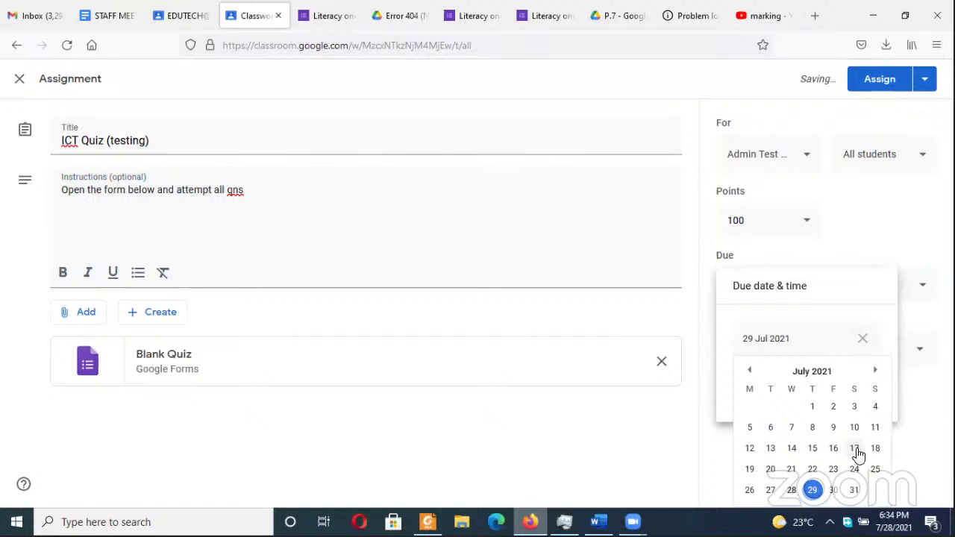
click(836, 493)
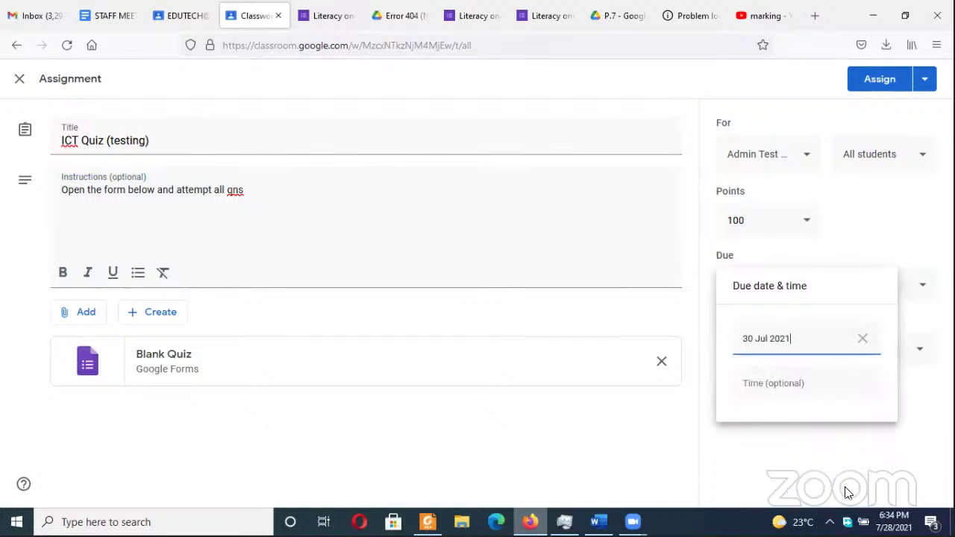
click(810, 386)
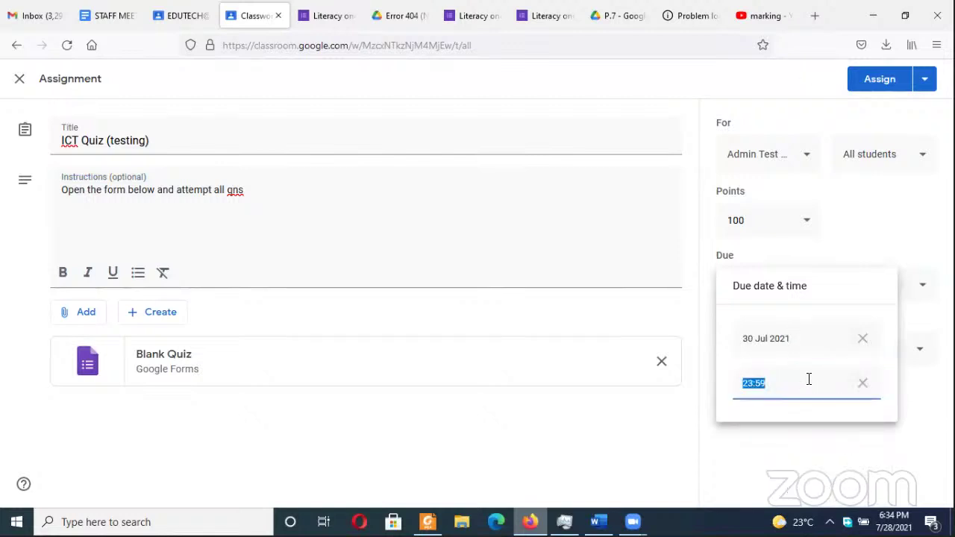
click(914, 404)
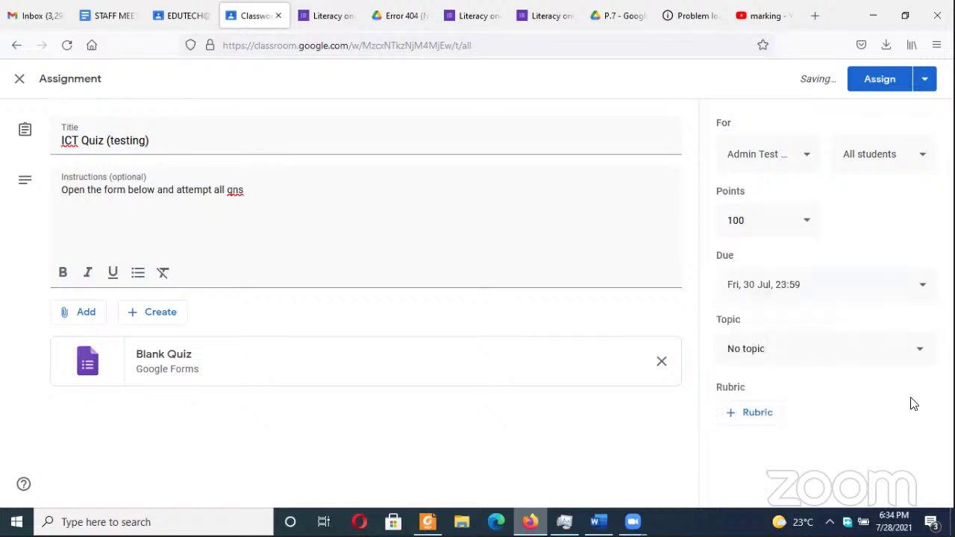
Step: Create a new topic named "ICT" for the assignment
click(751, 347)
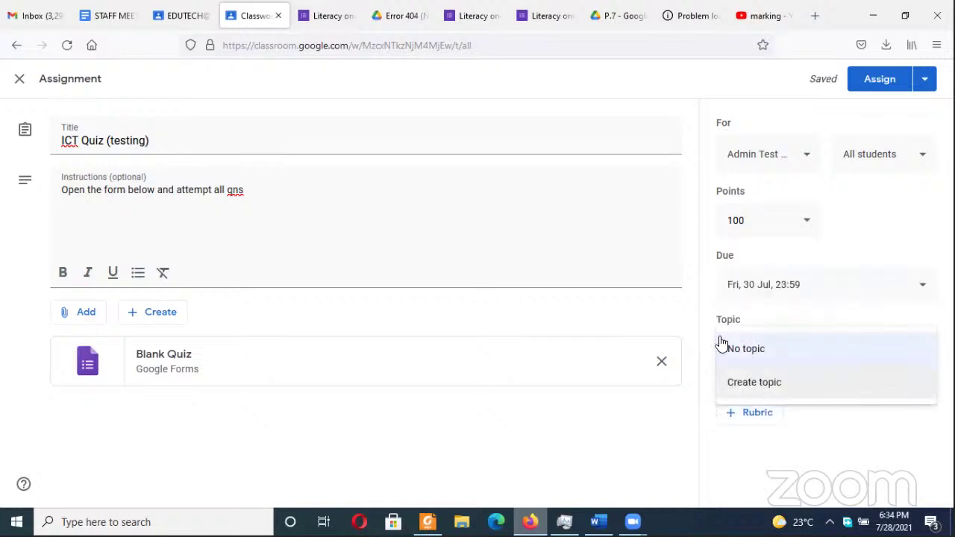
click(750, 383)
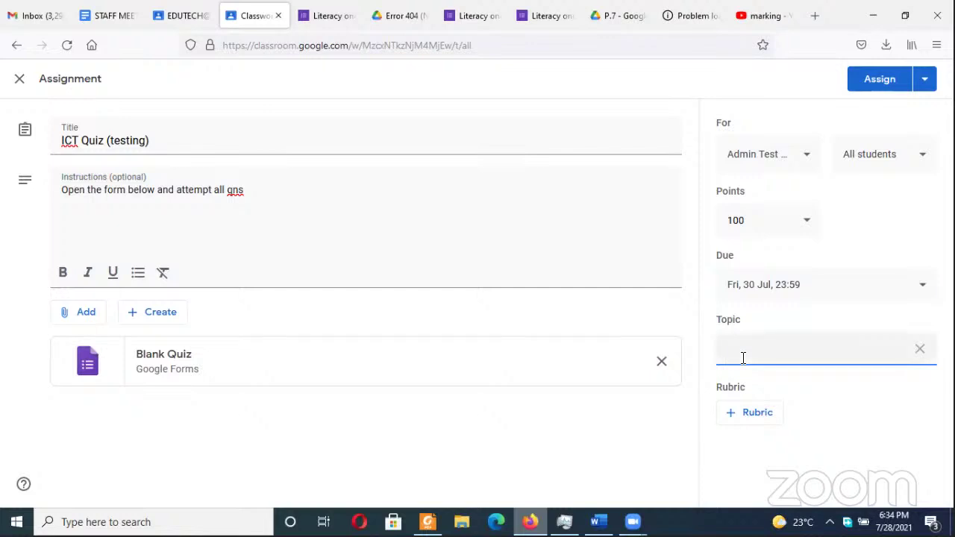
text(Scie)
key(BackSpace)
key(BackSpace)
key(BackSpace)
text(ICT)
click(115, 140)
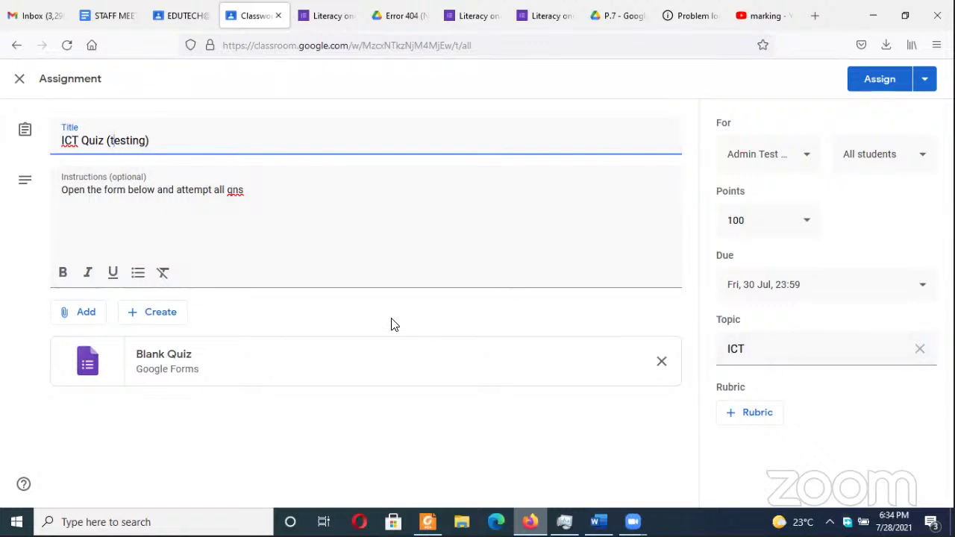
Step: Open the attached Blank Quiz form and change the form's title to "ICT Quiz"
click(168, 368)
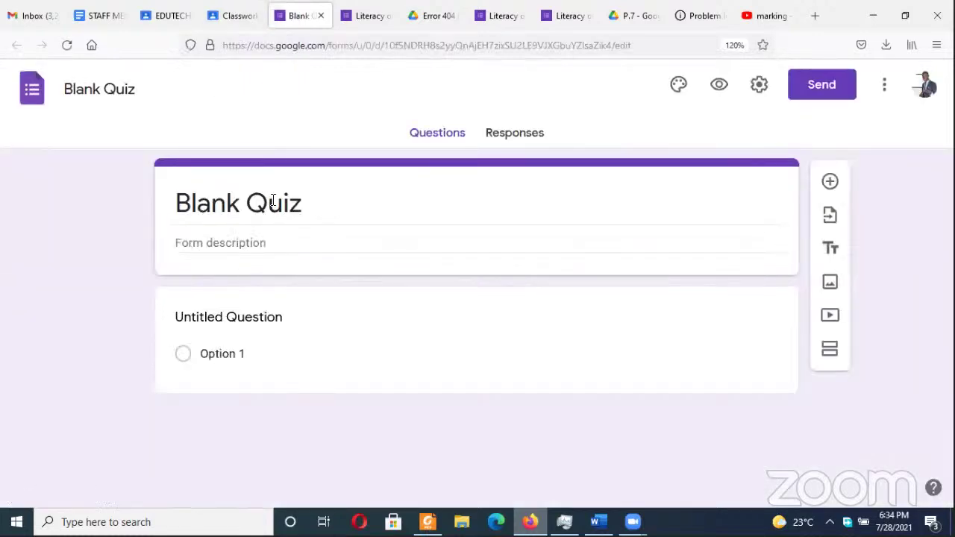
click(235, 206)
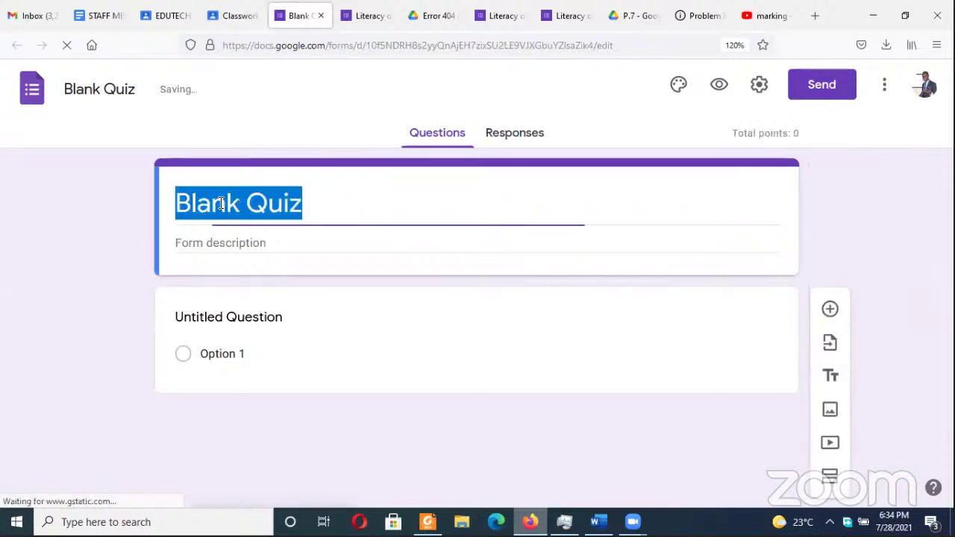
double_click(221, 203)
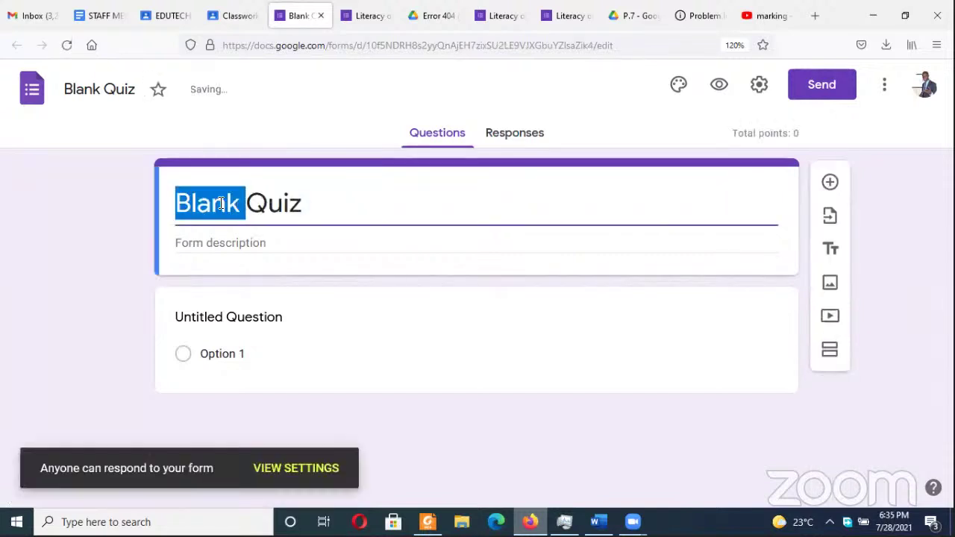
text(Blak)
key(Left)
key(BackSpace)
key(BackSpace)
key(BackSpace)
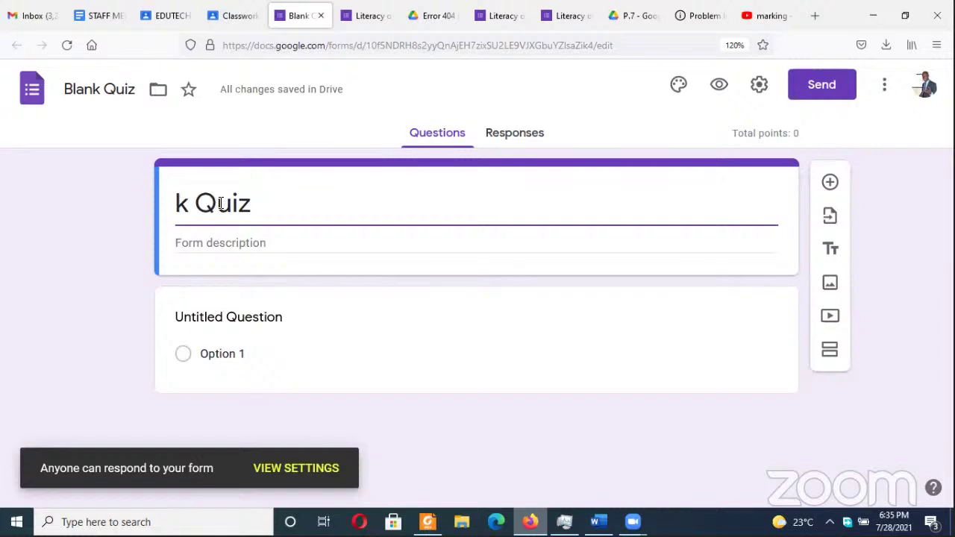
text(ict)
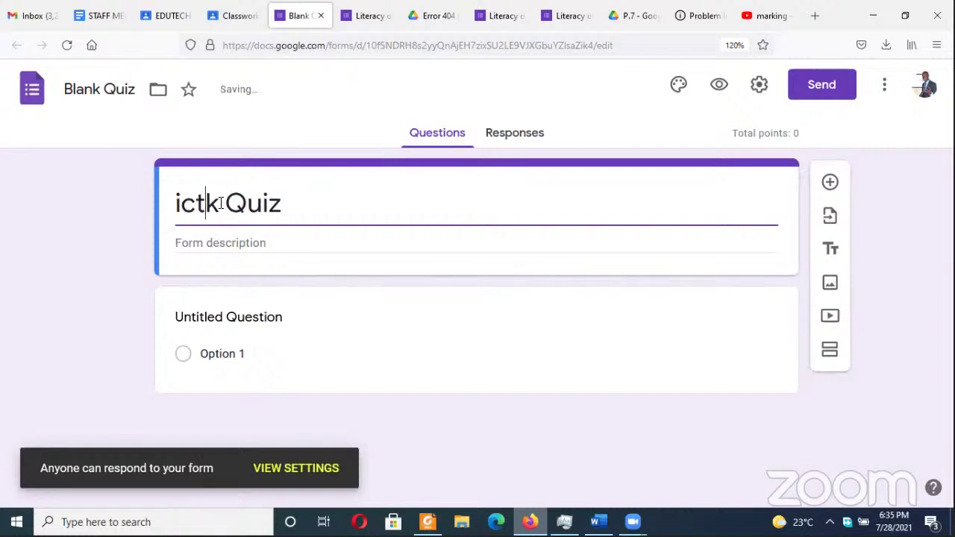
key(BackSpace)
key(BackSpace)
key(BackSpace)
text(ICT)
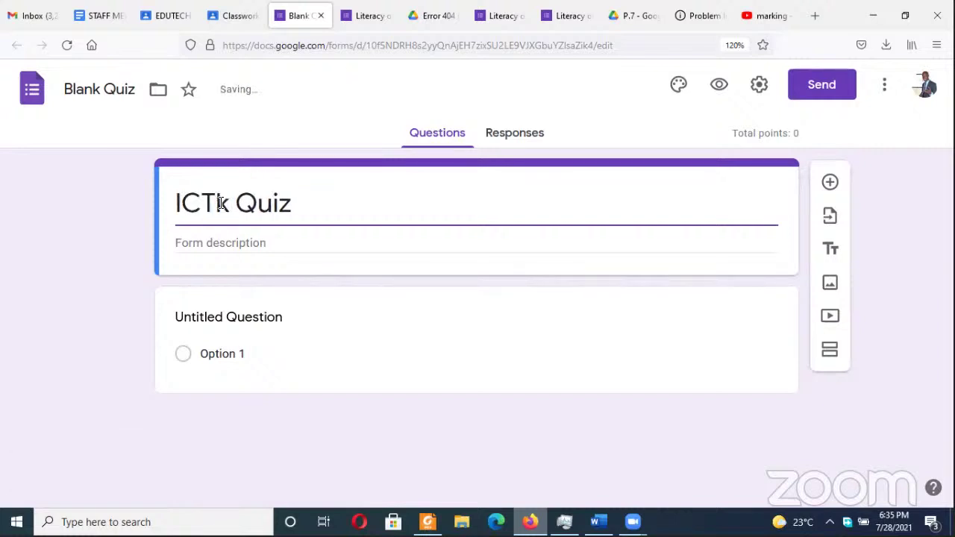
key(Delete)
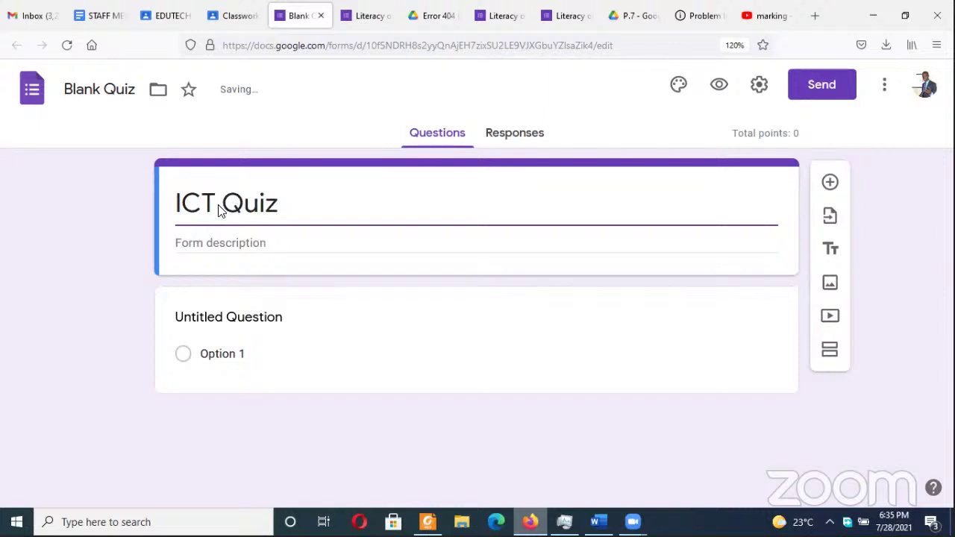
Step: Go back to the ICT Quiz (testing) assignment draft and switch to the EDUTECH@SHALOM marks page
click(241, 8)
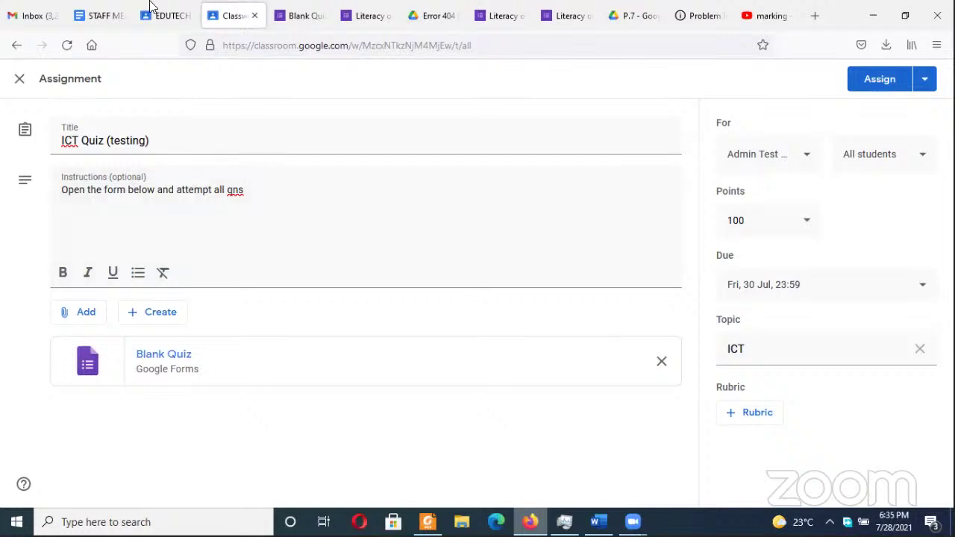
key(ctrl+Page_Up)
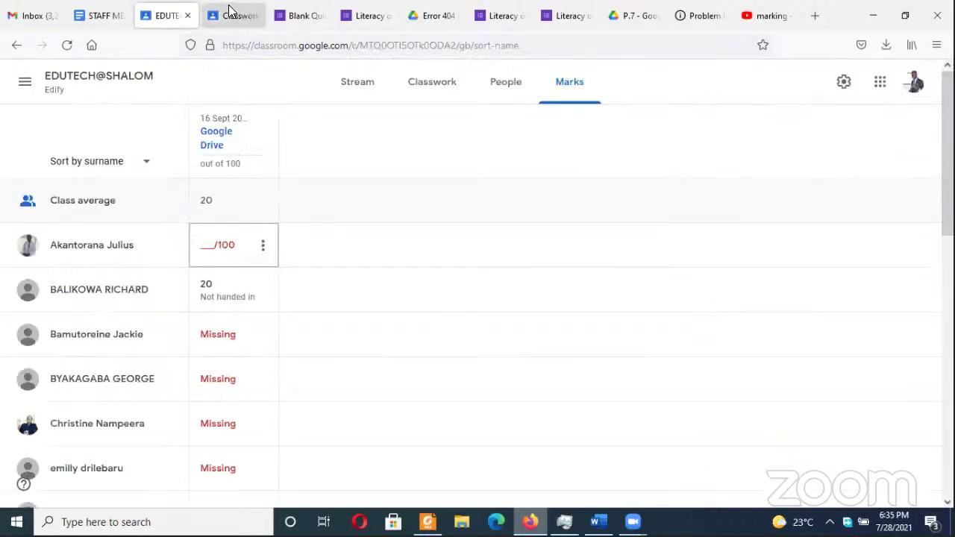
Step: Return to the Blank Quiz form and enter "How many colors on the Rainbow" as the first question's text
key(ctrl+Page_Down)
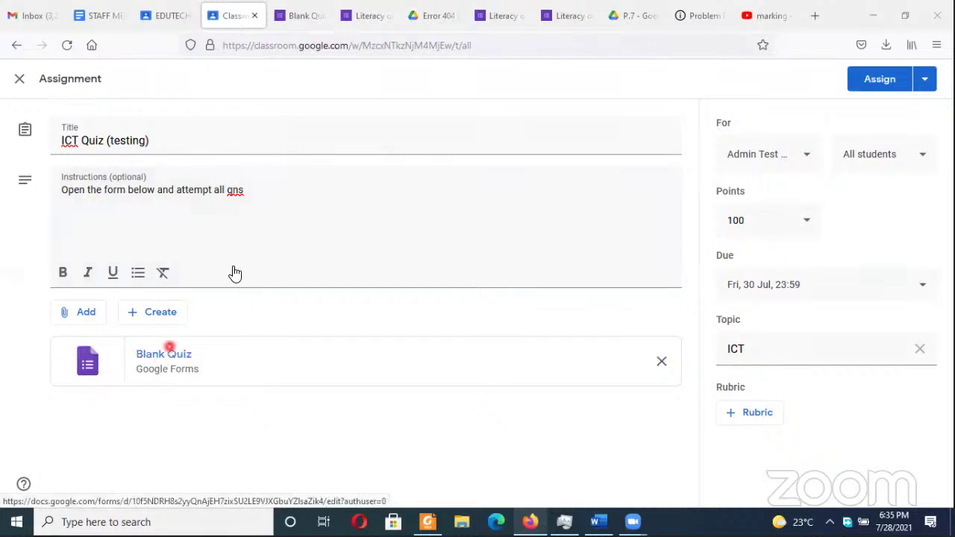
click(304, 16)
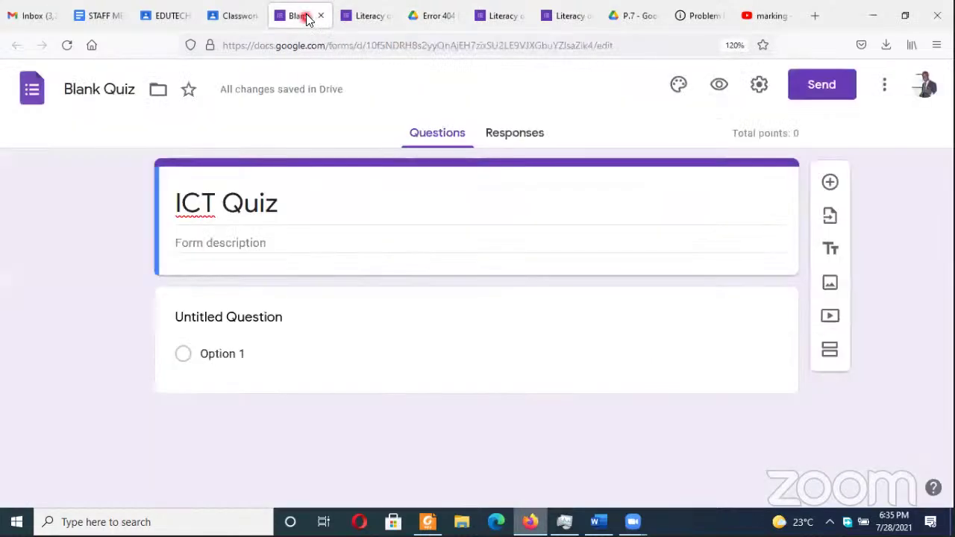
click(253, 323)
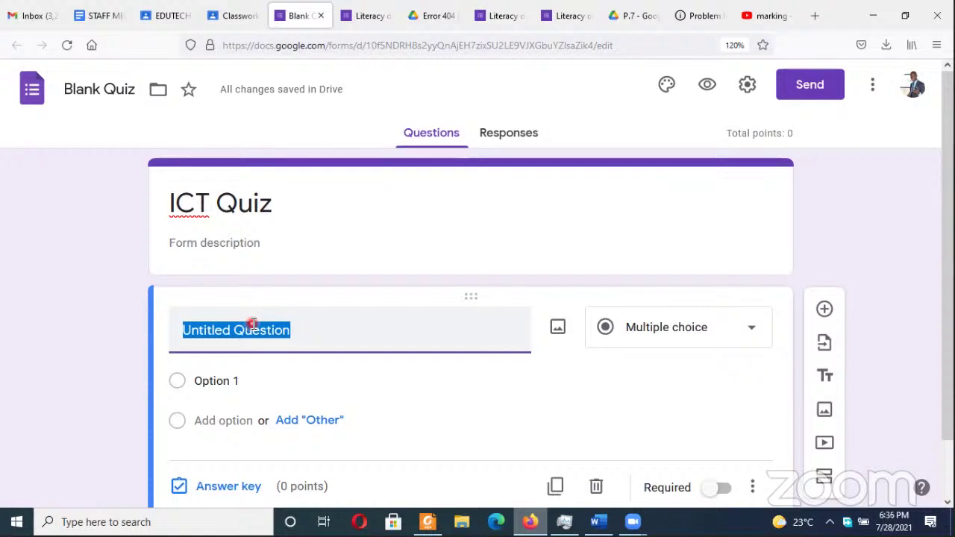
text(wH)
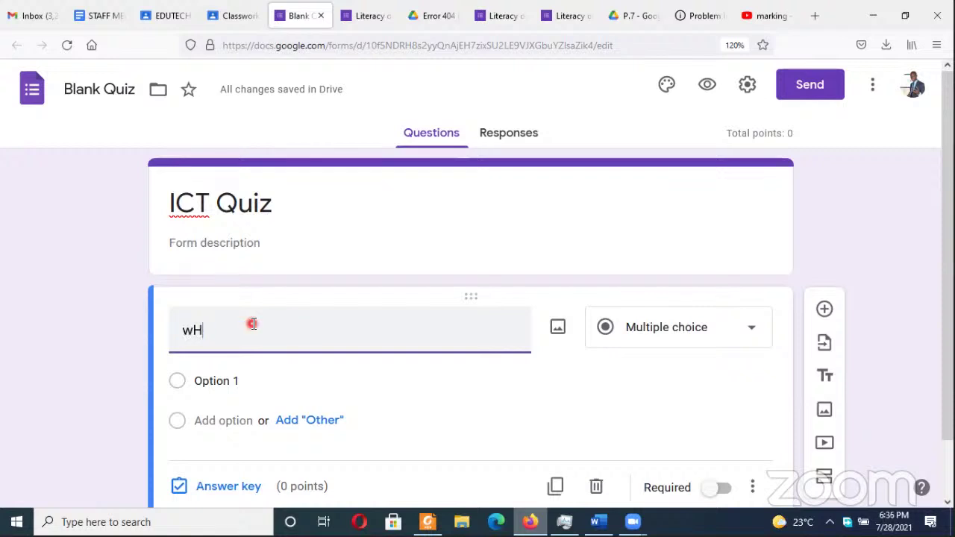
key(BackSpace)
key(BackSpace)
text(How mant)
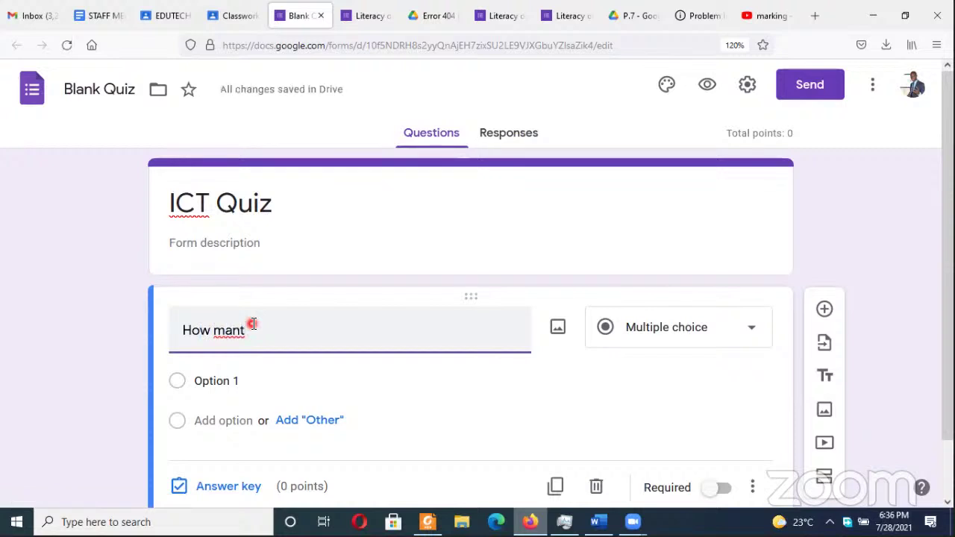
key(BackSpace)
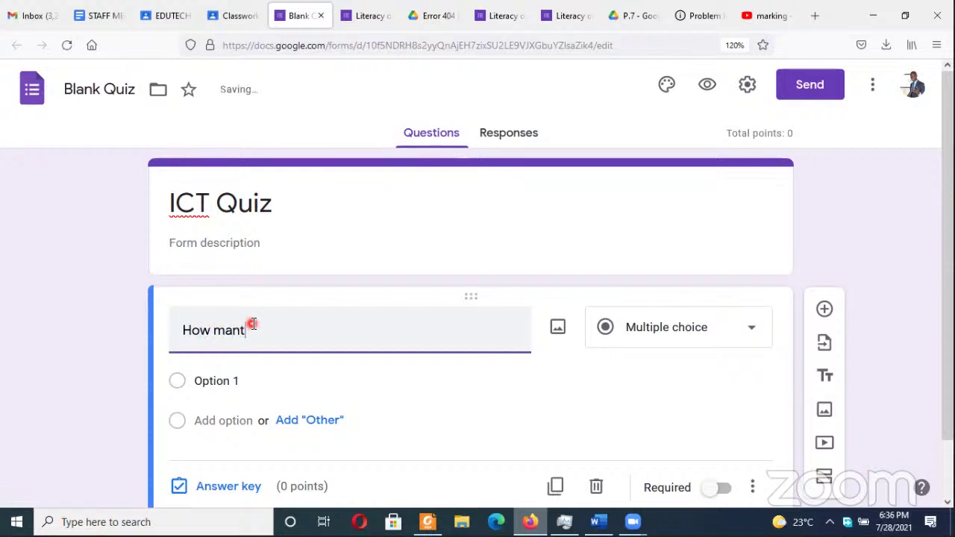
text(y co)
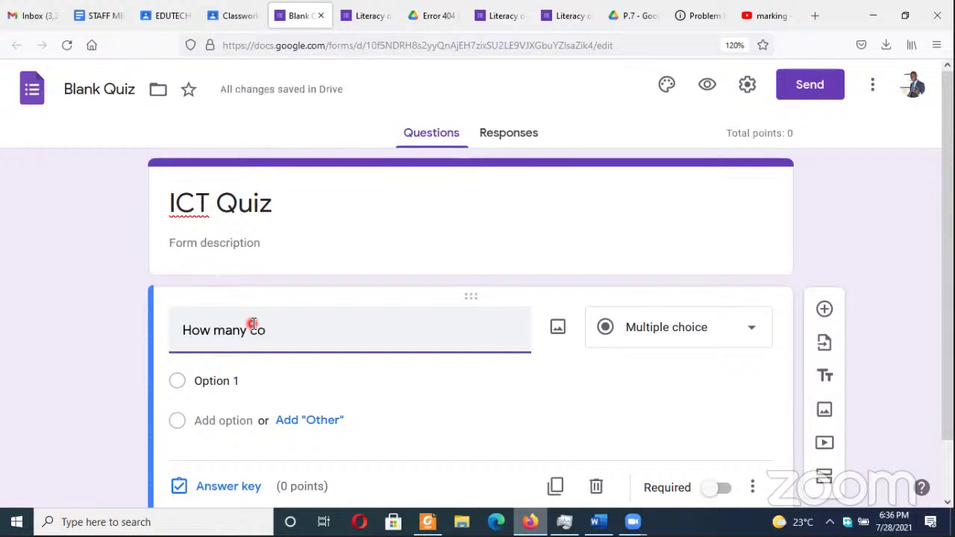
text(lorts)
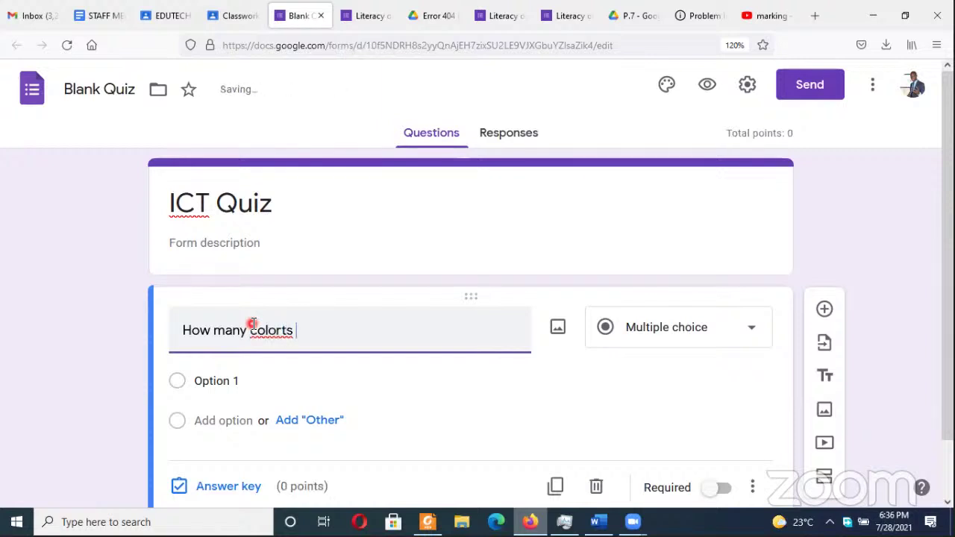
key(BackSpace)
key(BackSpace)
text(s on)
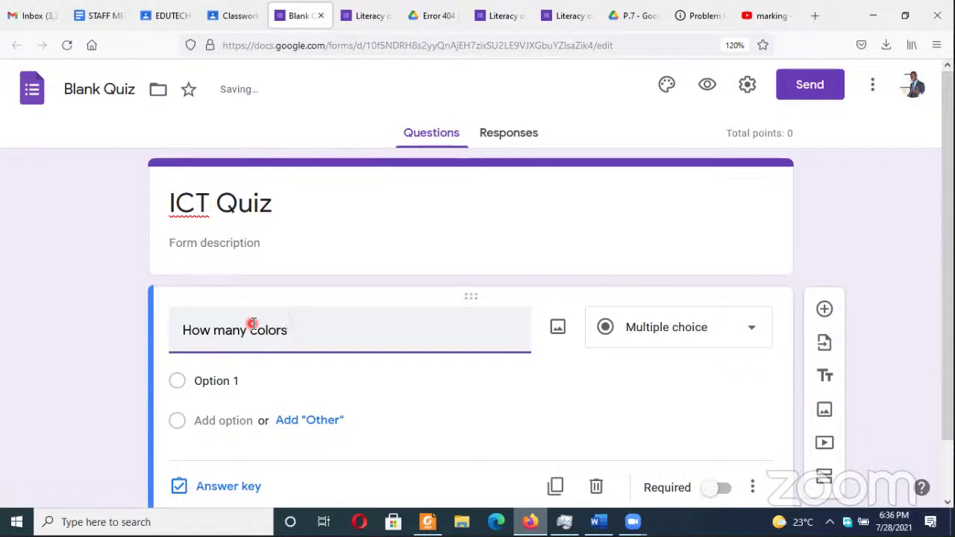
text( the)
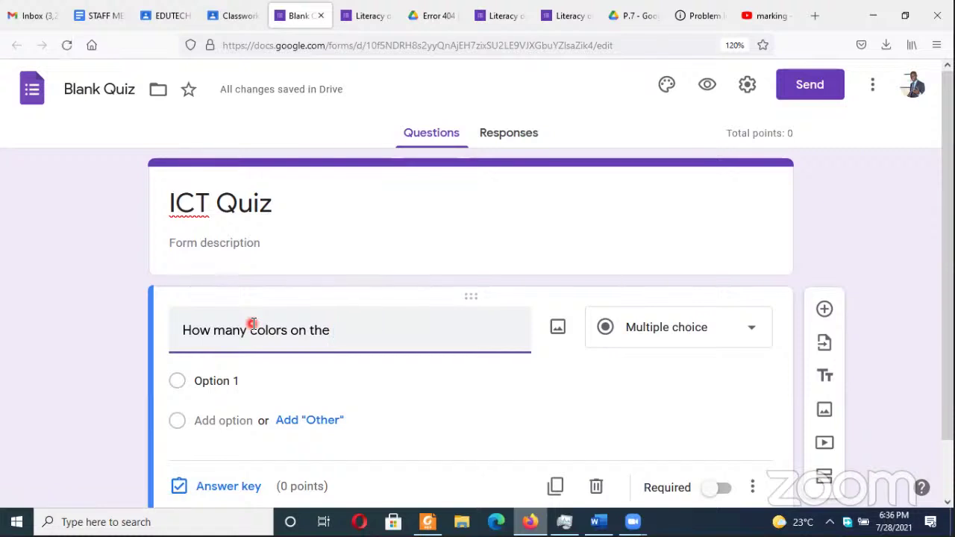
text(Ug)
key(BackSpace)
key(BackSpace)
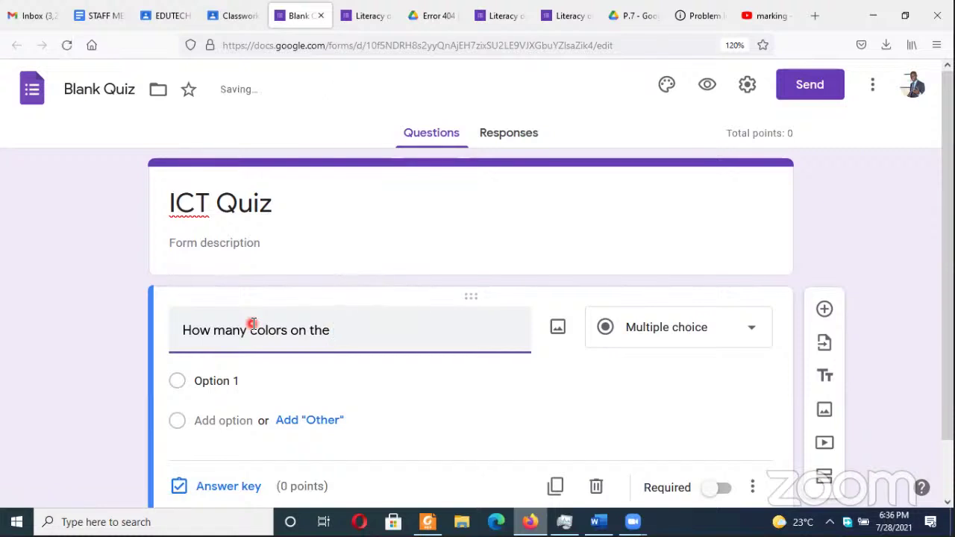
text(Rainbow)
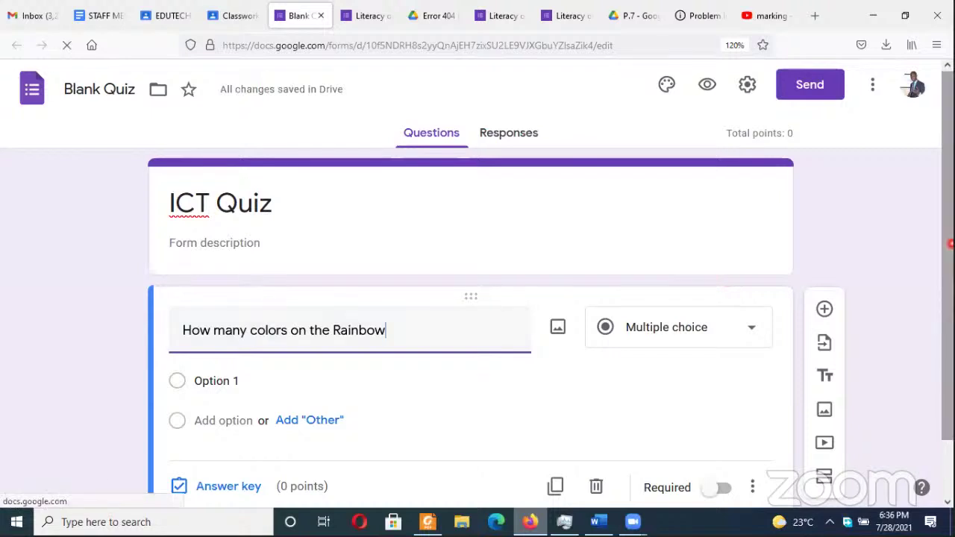
Step: Give the multiple-choice rainbow question the four answer options 7, 3, 5 and Seven
drag(949, 244, 950, 312)
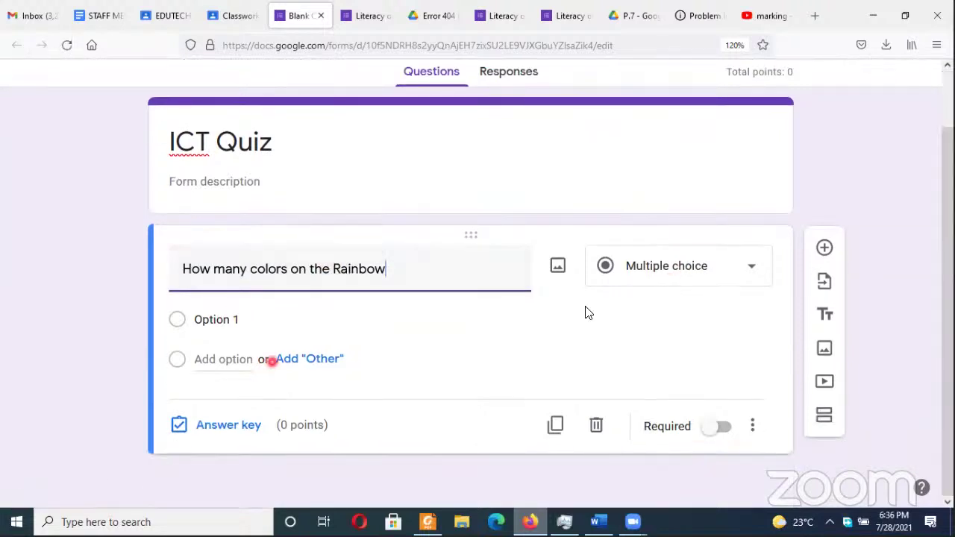
click(666, 275)
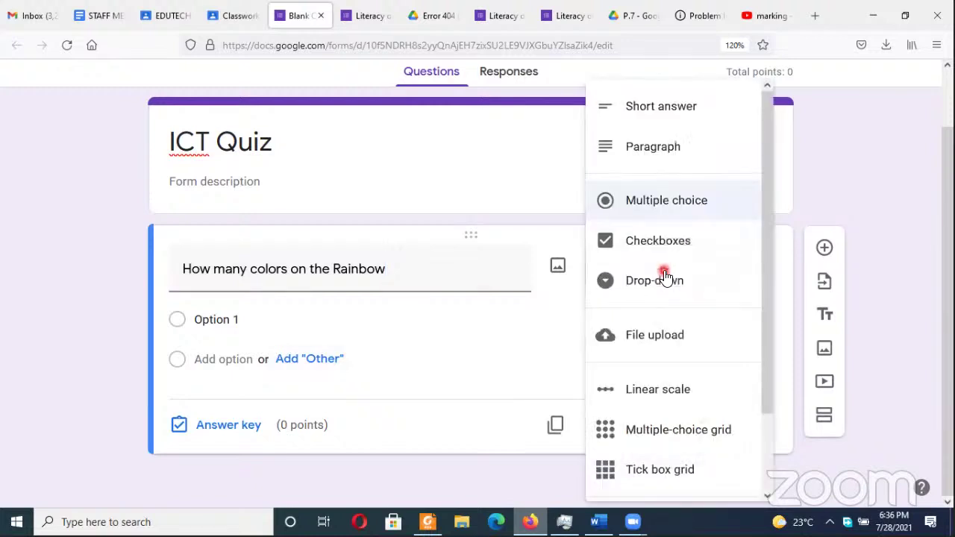
click(221, 321)
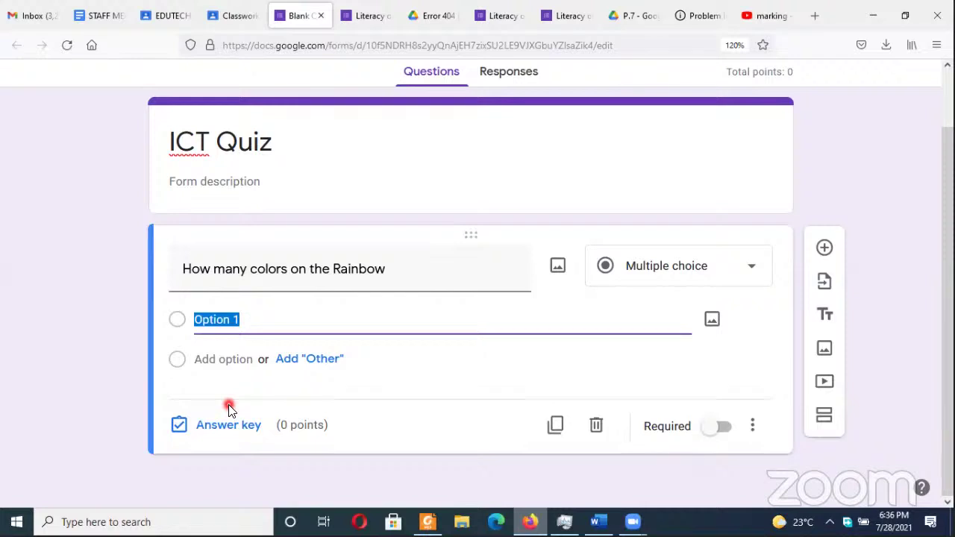
text(7)
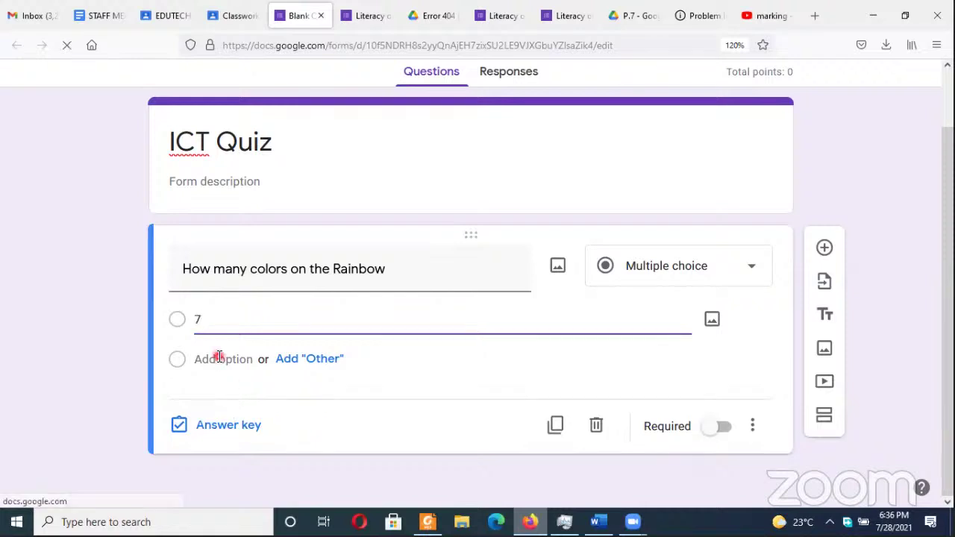
click(221, 359)
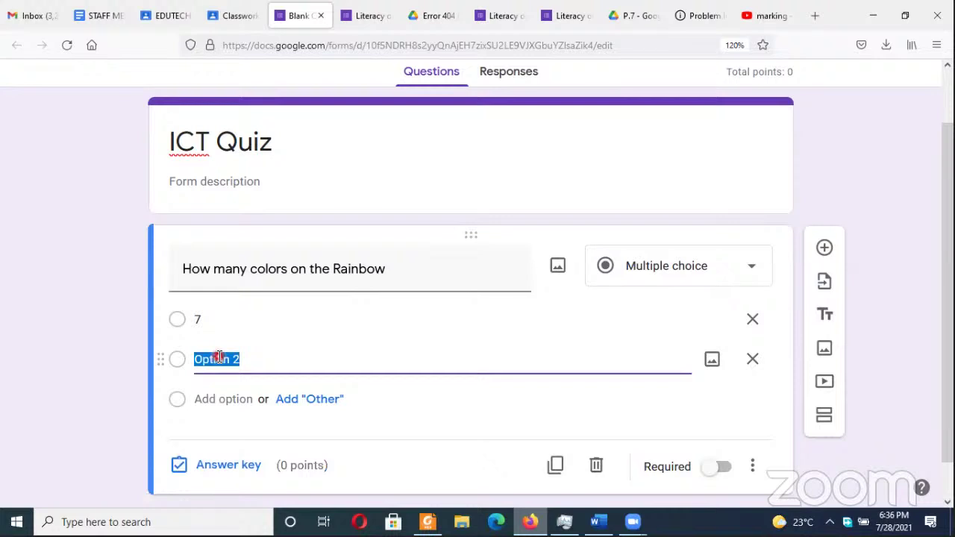
text(3)
click(204, 399)
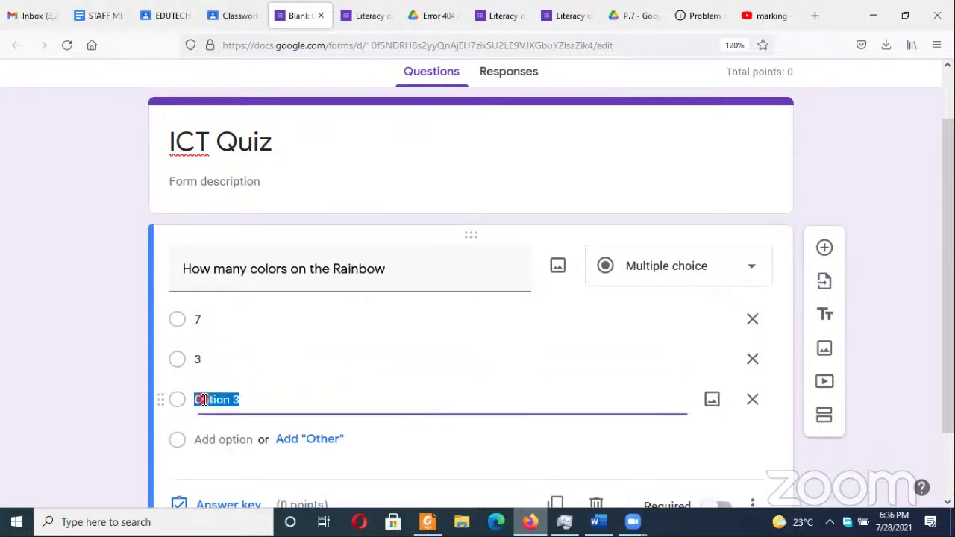
text(5)
click(213, 440)
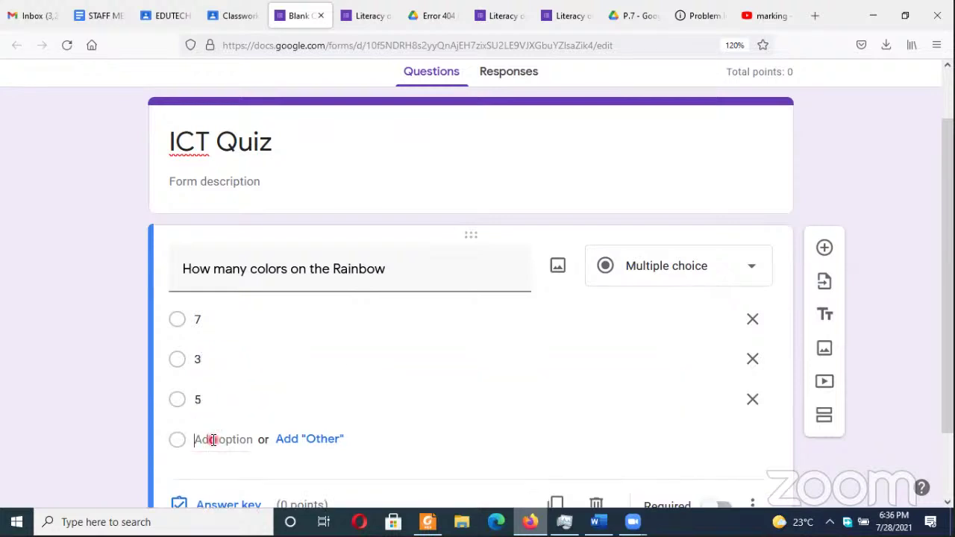
text(Seven)
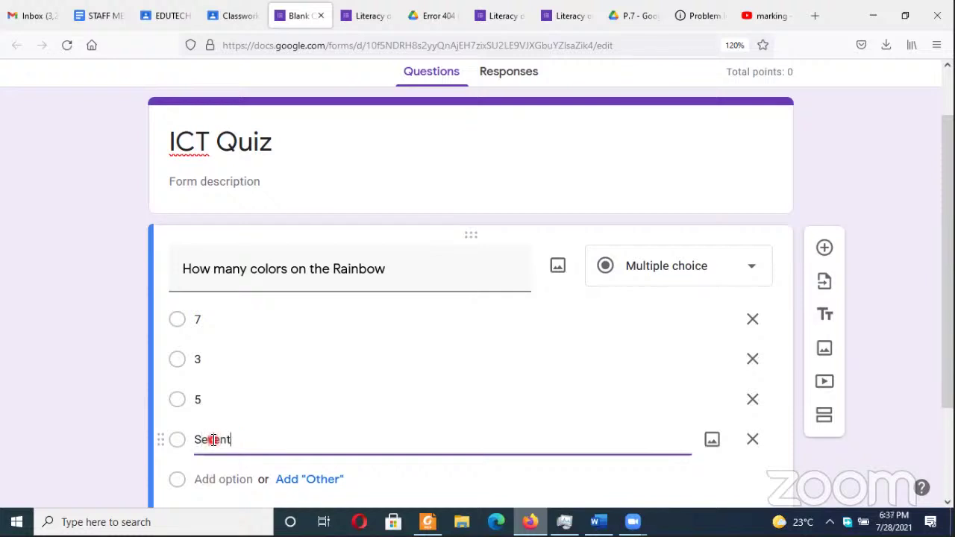
text(t)
key(BackSpace)
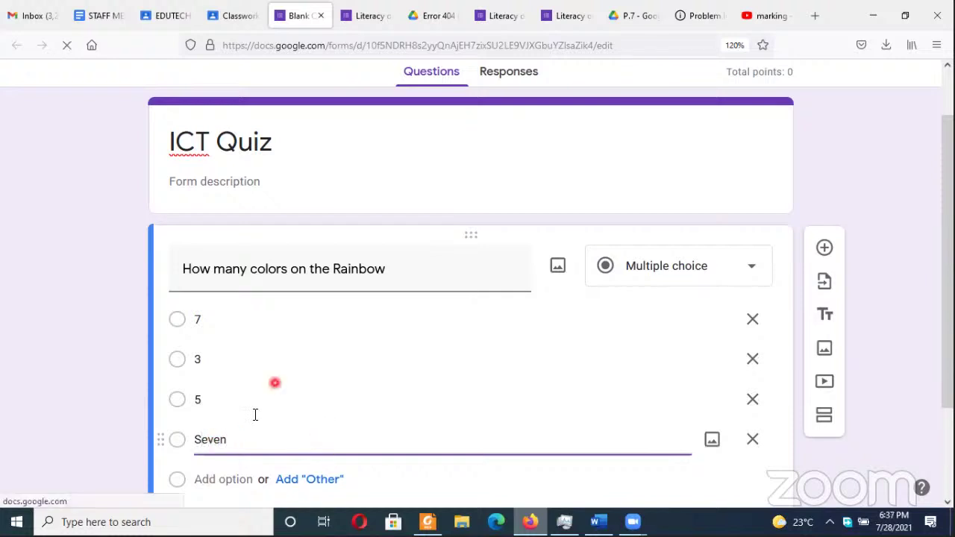
Step: Mark both 7 and Seven as correct in the rainbow question's answer key
drag(949, 226, 950, 279)
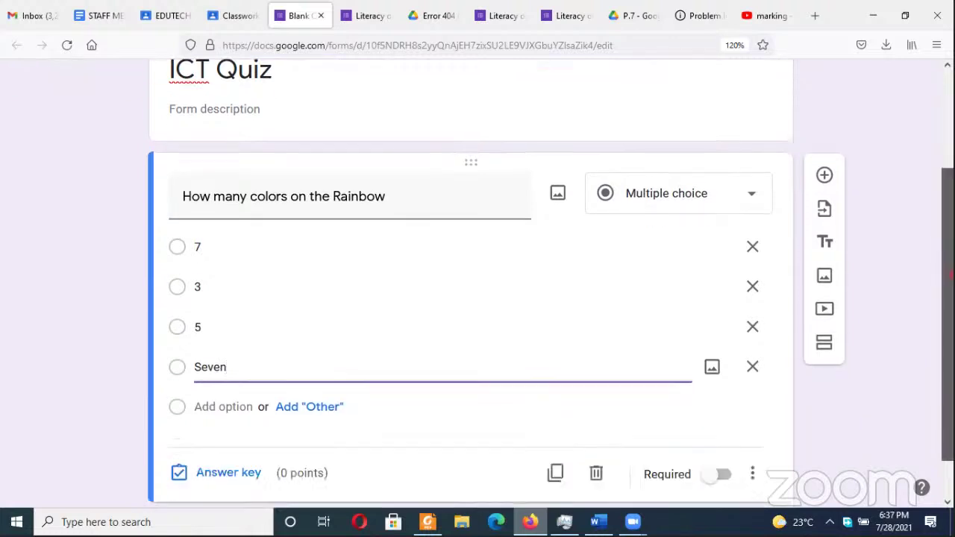
click(237, 473)
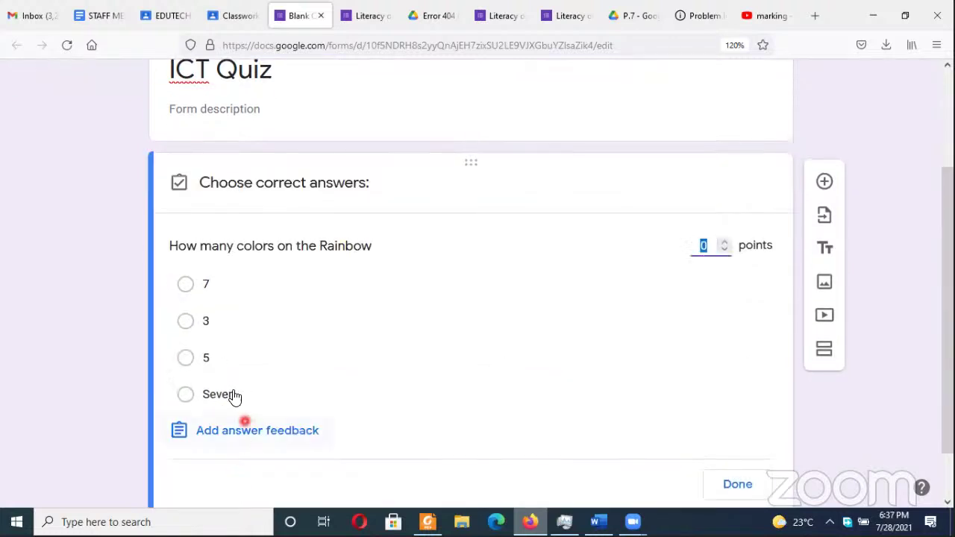
click(193, 397)
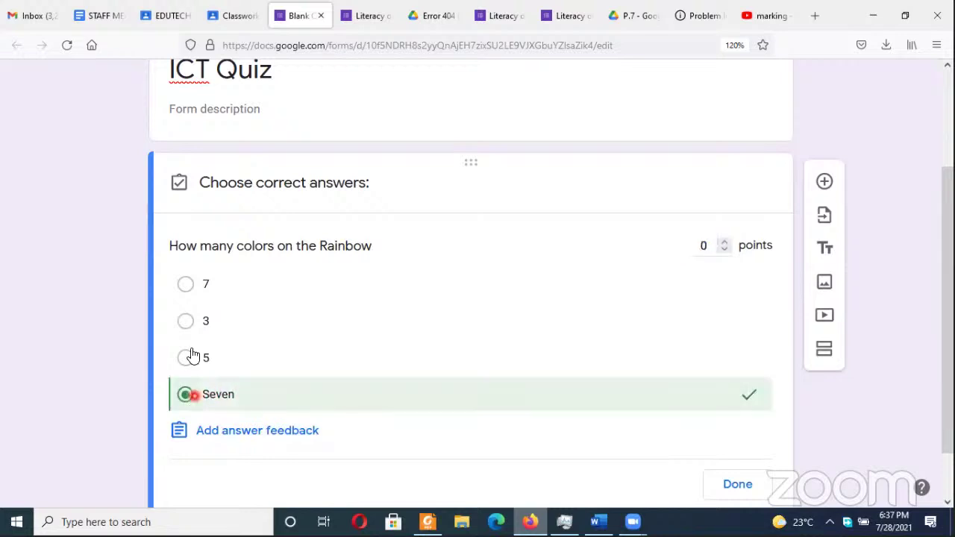
click(187, 286)
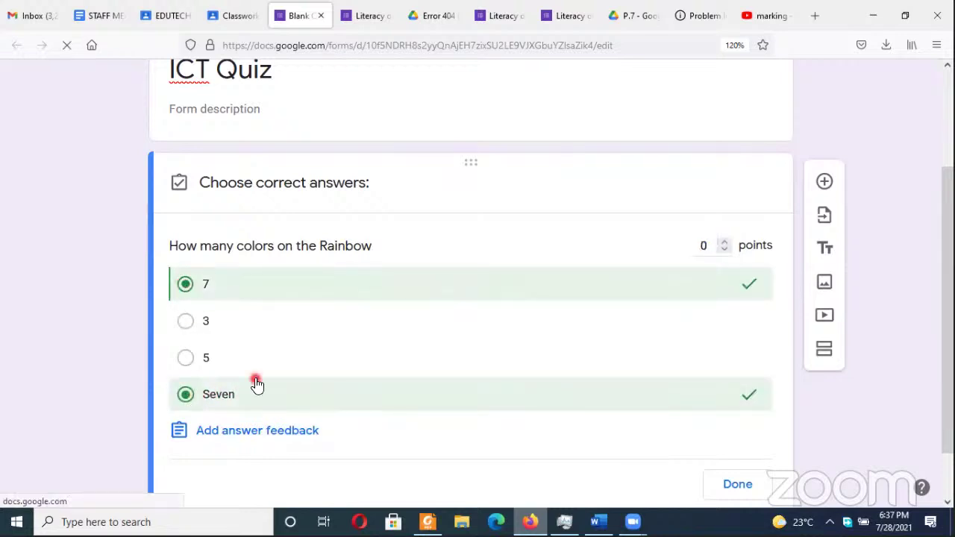
click(736, 485)
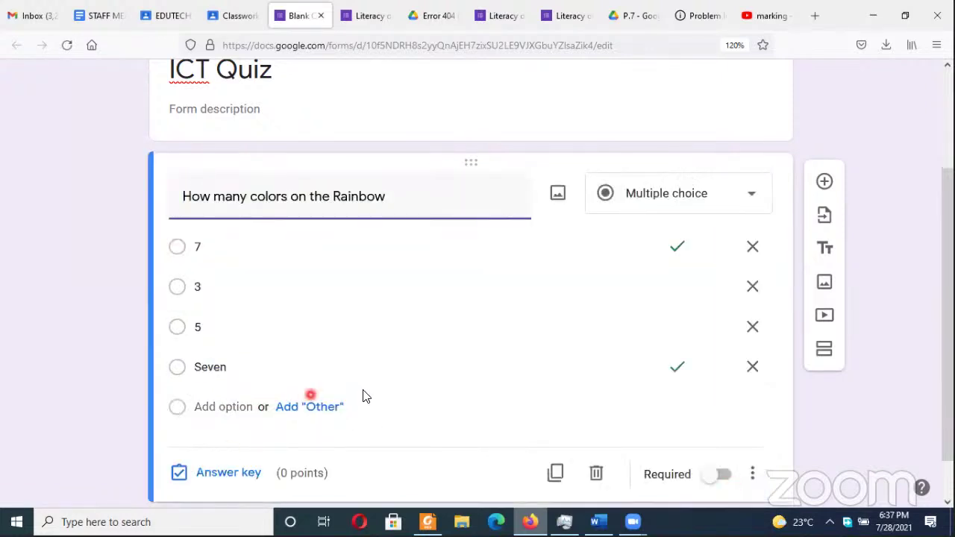
click(683, 192)
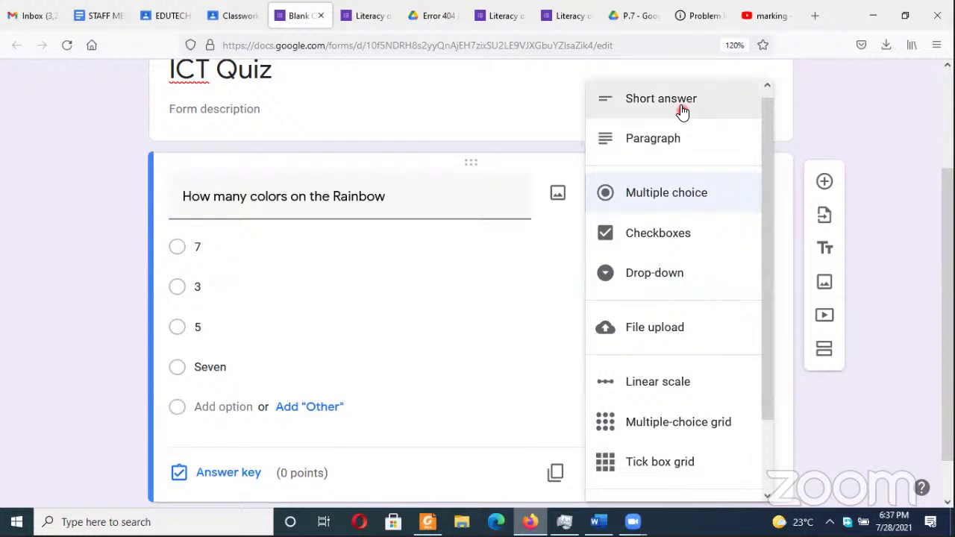
click(95, 390)
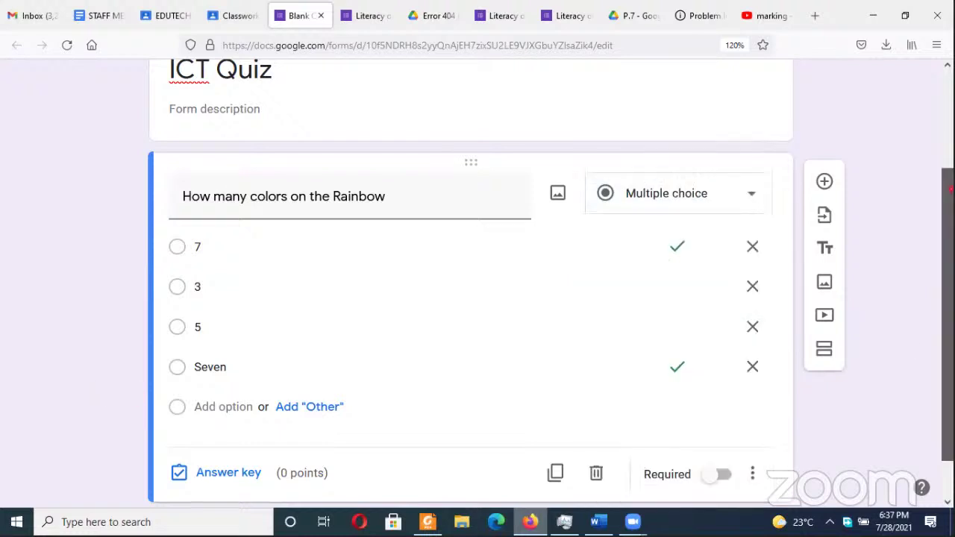
scroll(917, 350, down, 1)
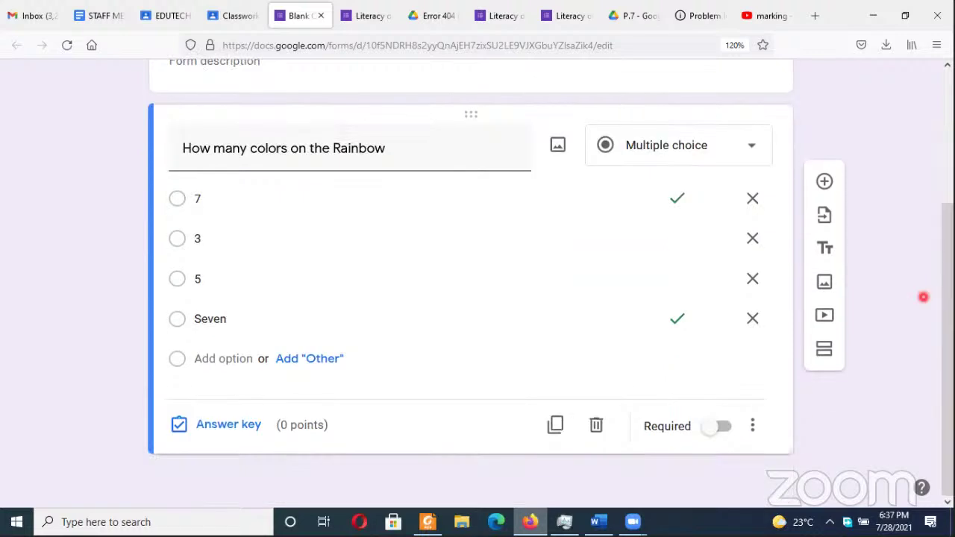
drag(950, 301, 952, 296)
Step: Add a second question below the rainbow question with the text "Who is the president of Uganda?"
scroll(859, 248, up, 3)
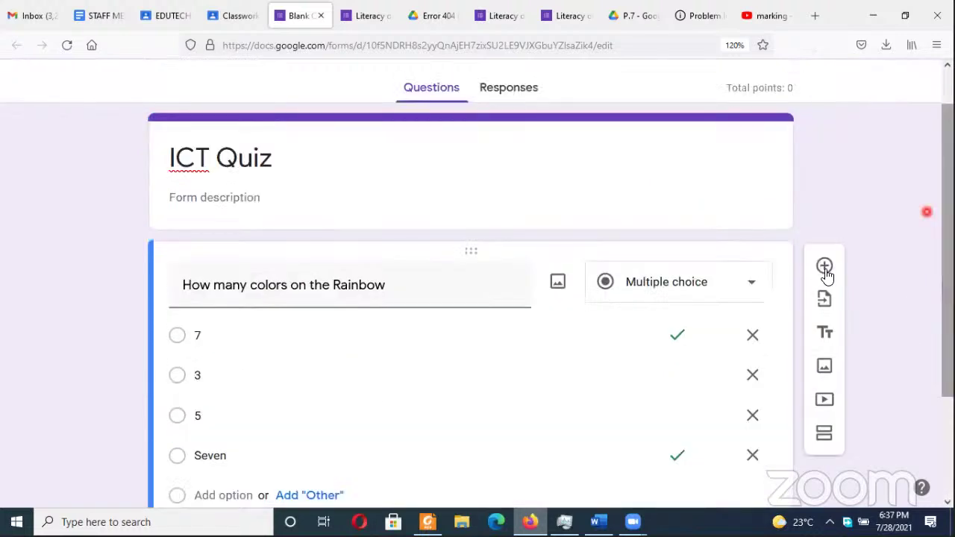
click(824, 267)
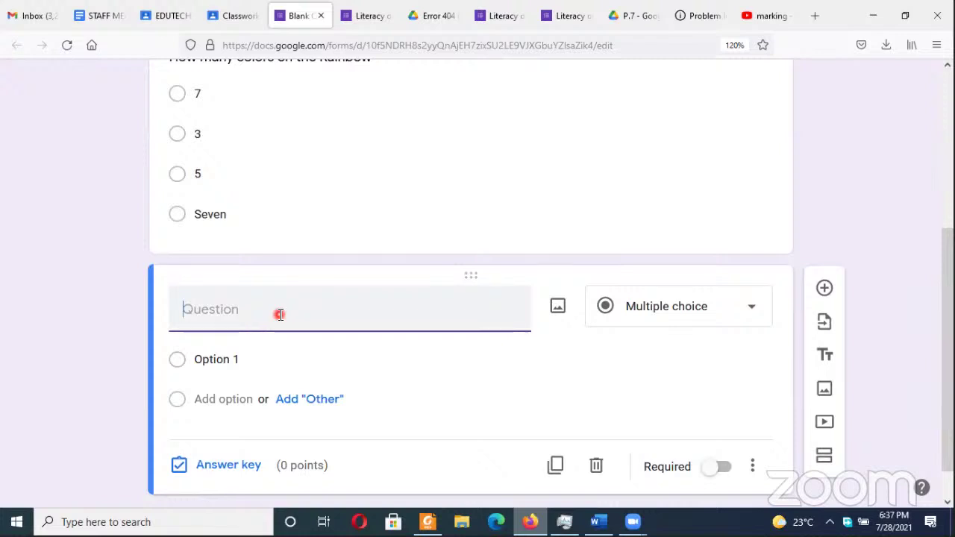
text(H)
key(BackSpace)
text(who)
key(BackSpace)
key(BackSpace)
key(BackSpace)
text(Who is)
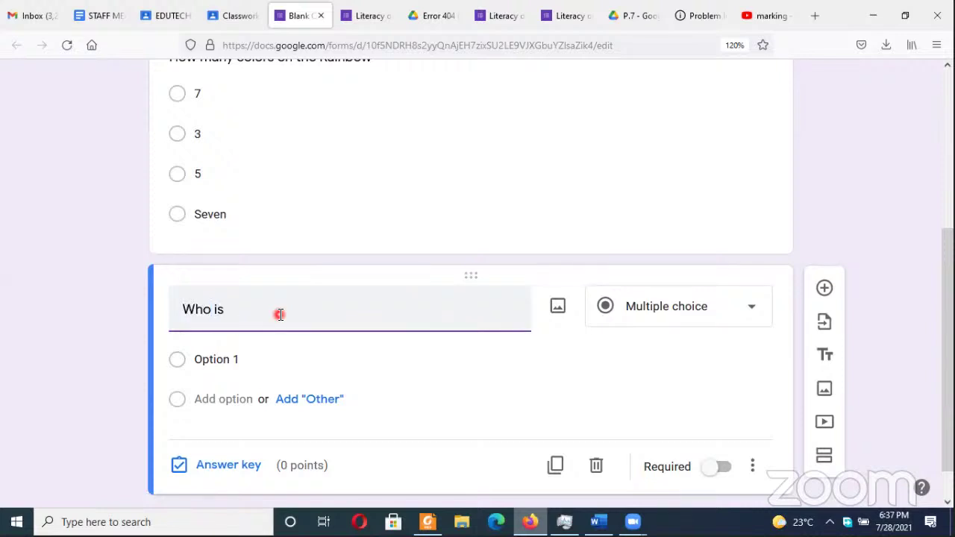
text( the pred)
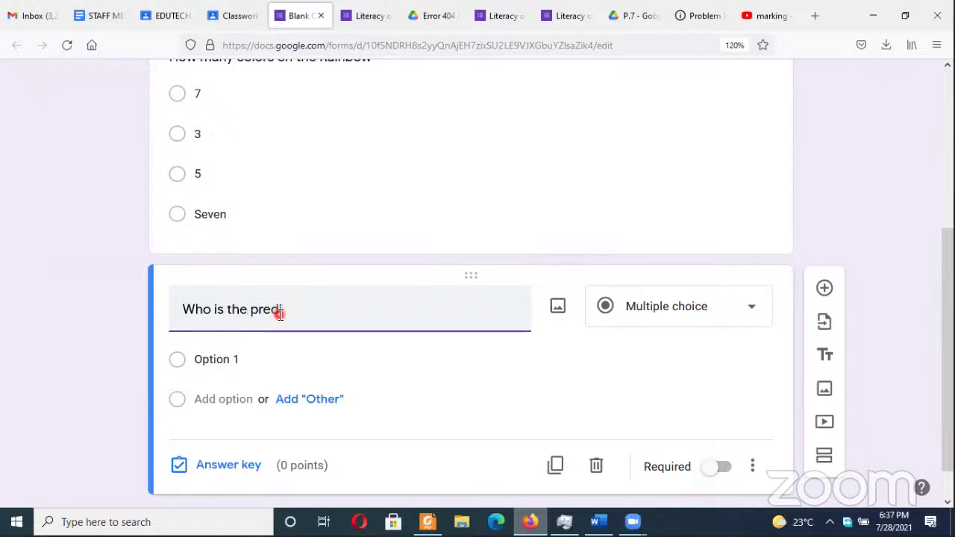
text(isen)
key(BackSpace)
key(BackSpace)
key(BackSpace)
key(BackSpace)
key(BackSpace)
text(sident of Ugand)
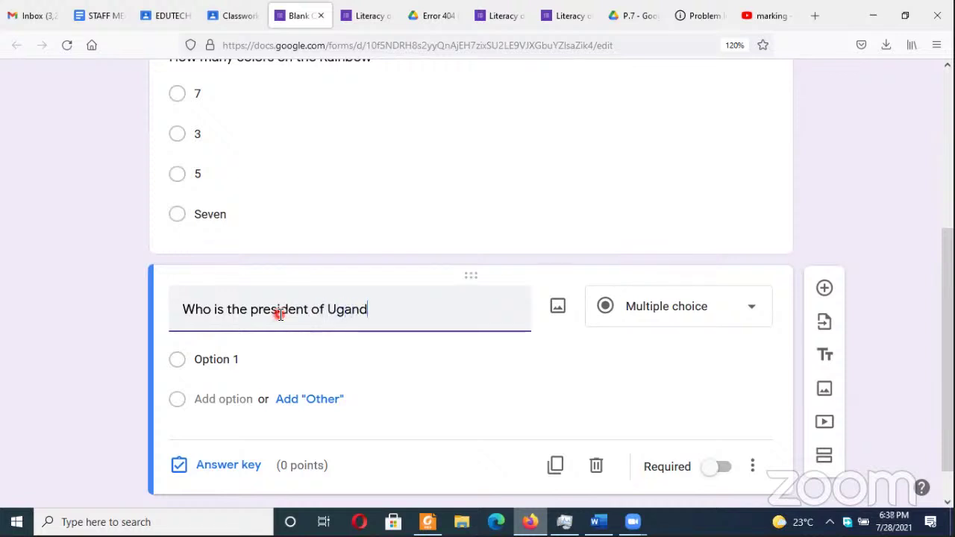
text(a?)
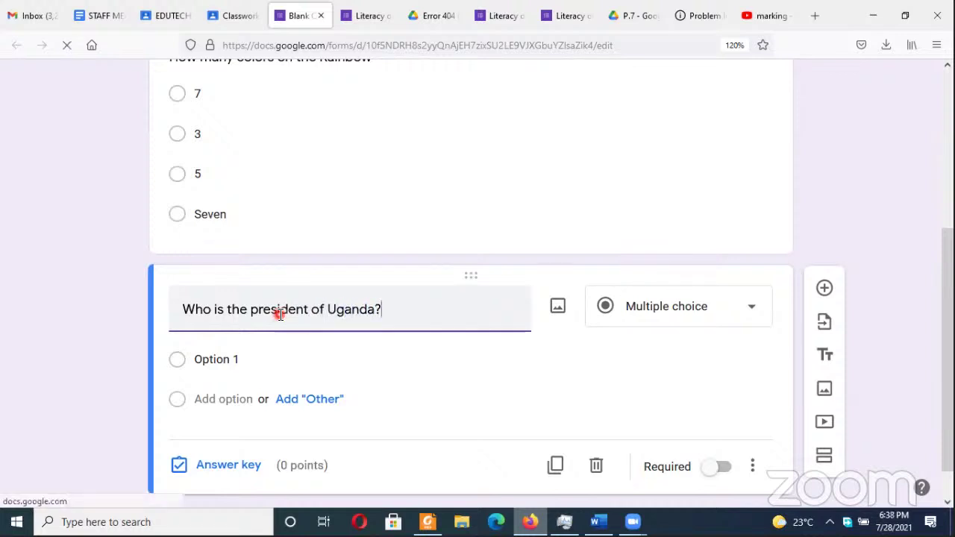
Step: Change the "Who is the president of Uganda?" question to the Short answer type
click(721, 322)
click(670, 118)
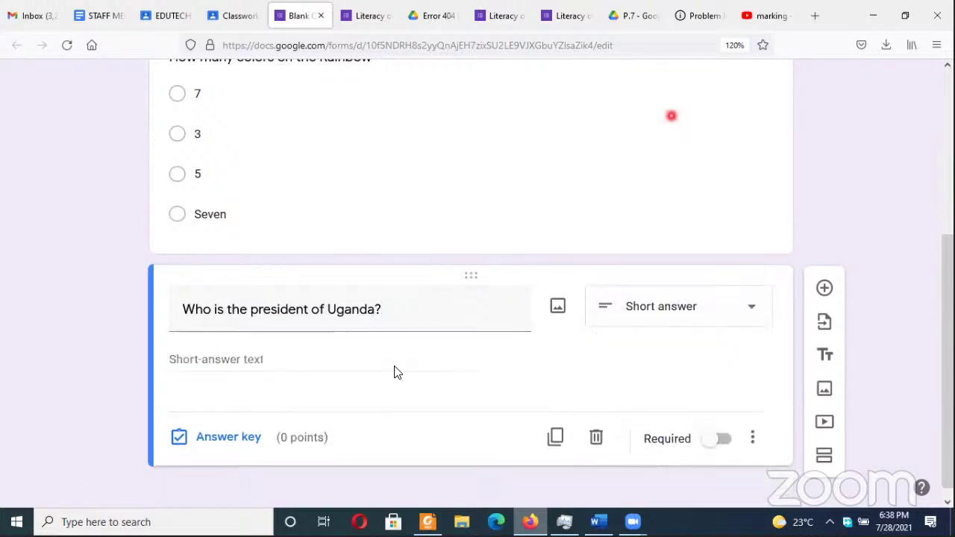
click(314, 361)
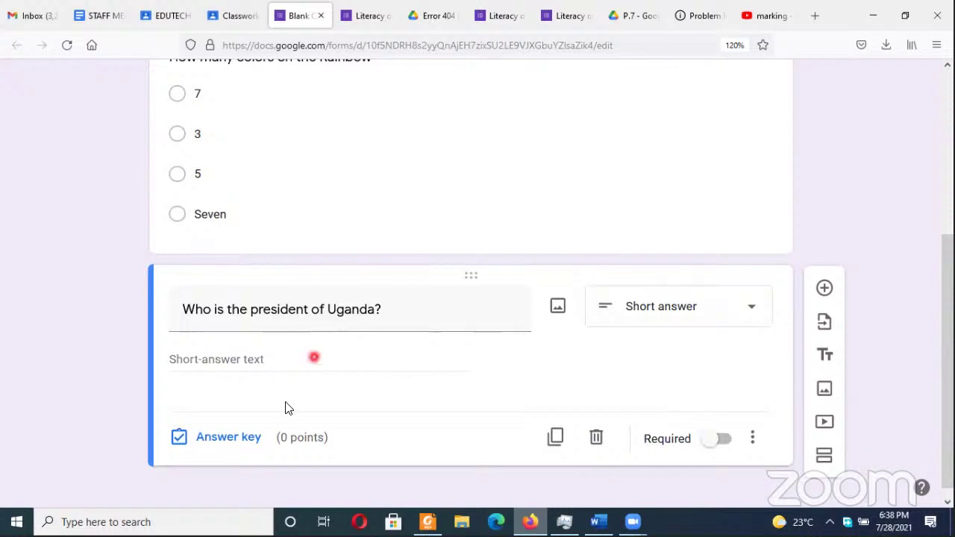
Step: Add Museveni, museveni and MUSEVENI as correct answers in the Uganda president question's answer key
click(252, 438)
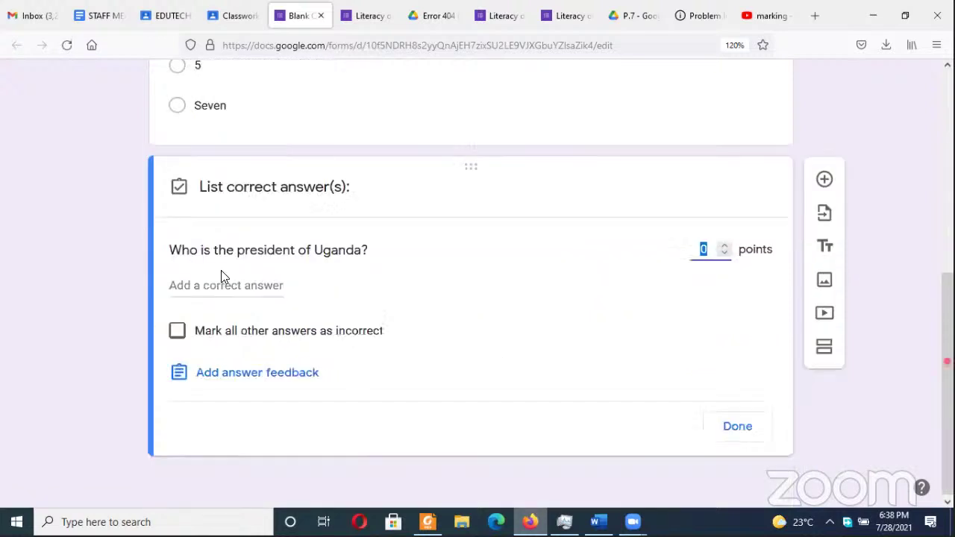
click(223, 285)
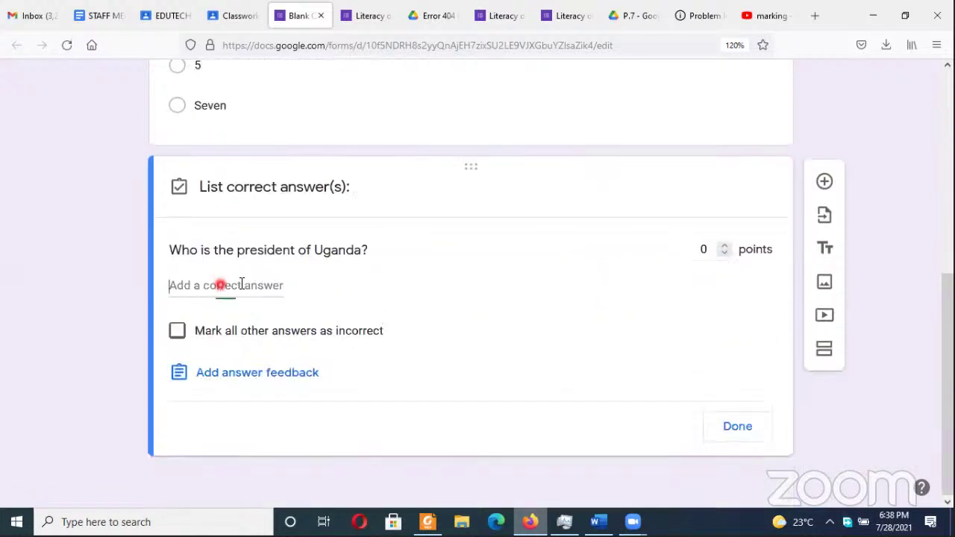
click(246, 285)
text(M)
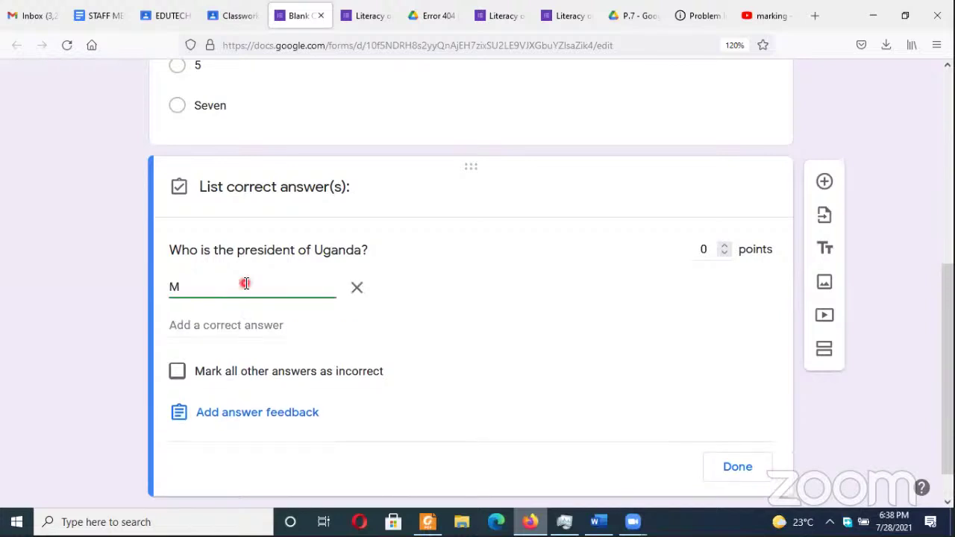
text(useveni)
click(219, 316)
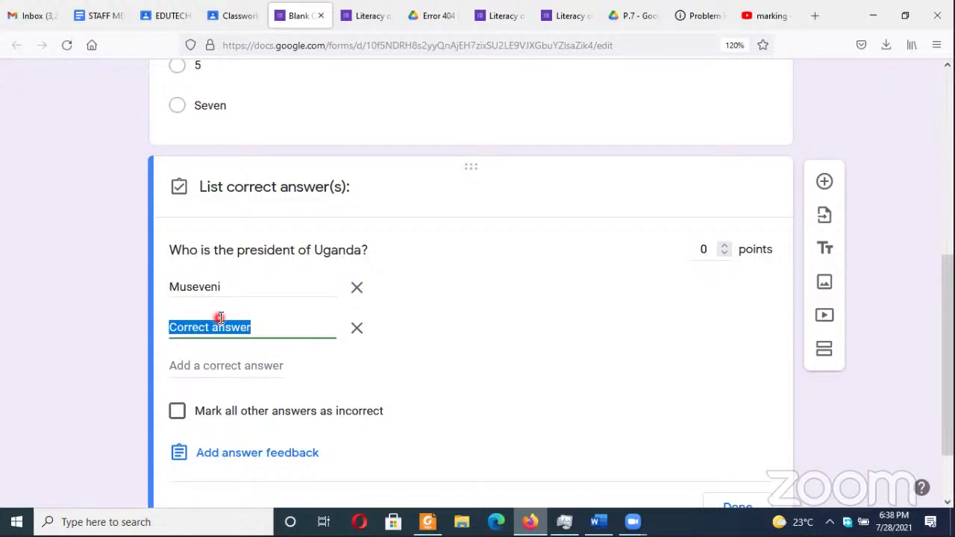
text(MU)
key(BackSpace)
key(BackSpace)
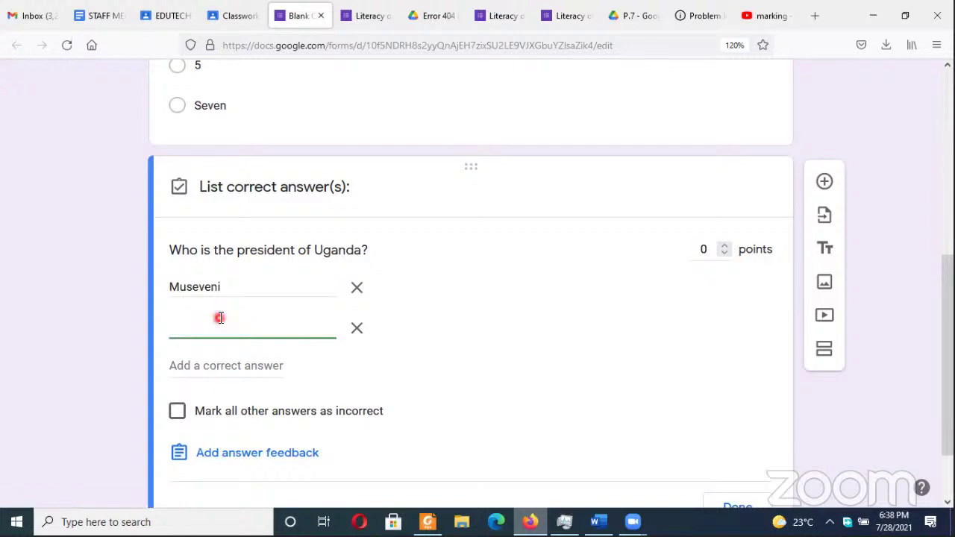
text(museveni)
click(216, 366)
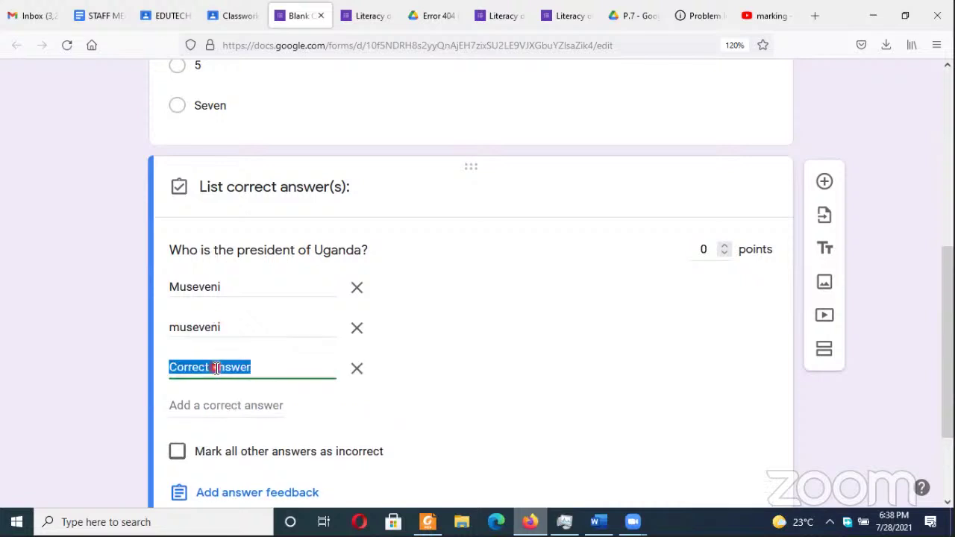
text(MUSEVENI)
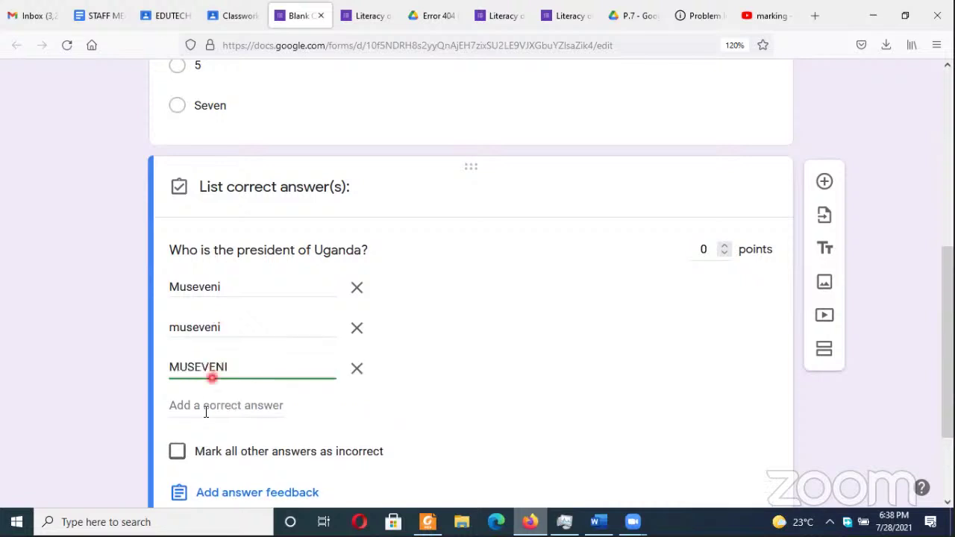
Step: Add Kaguta and Yoweri Kaguta Museveni as further correct answers for the Uganda president question
click(204, 409)
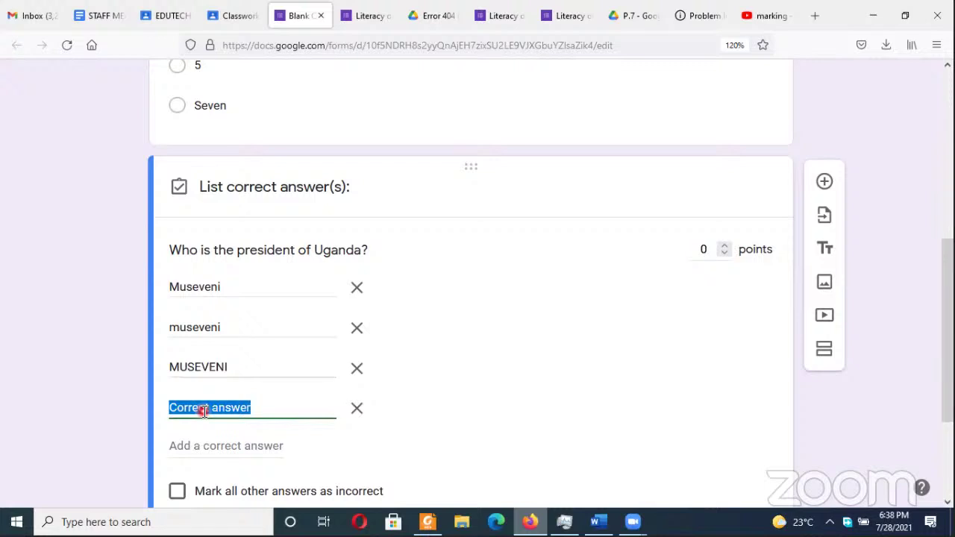
text(Kagut)
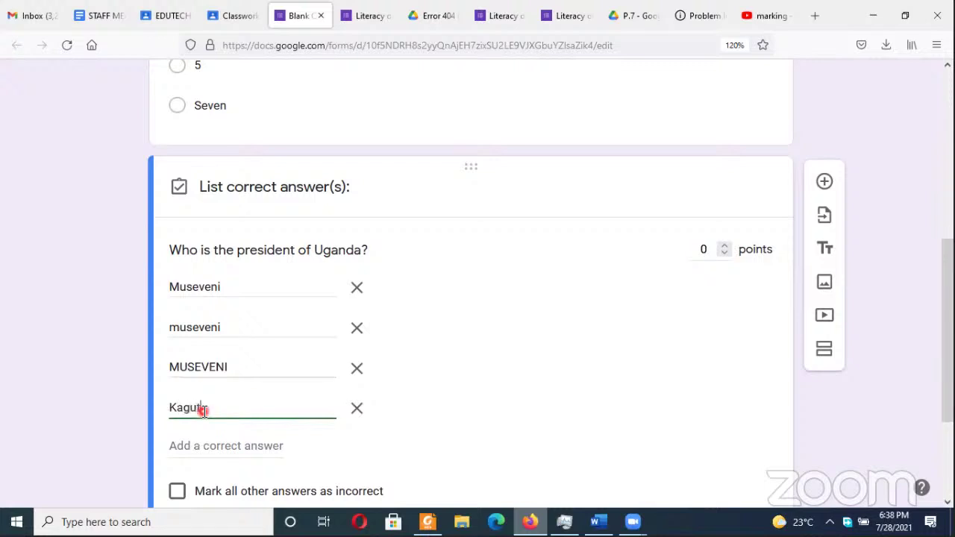
text(a)
click(235, 448)
text(YOwer)
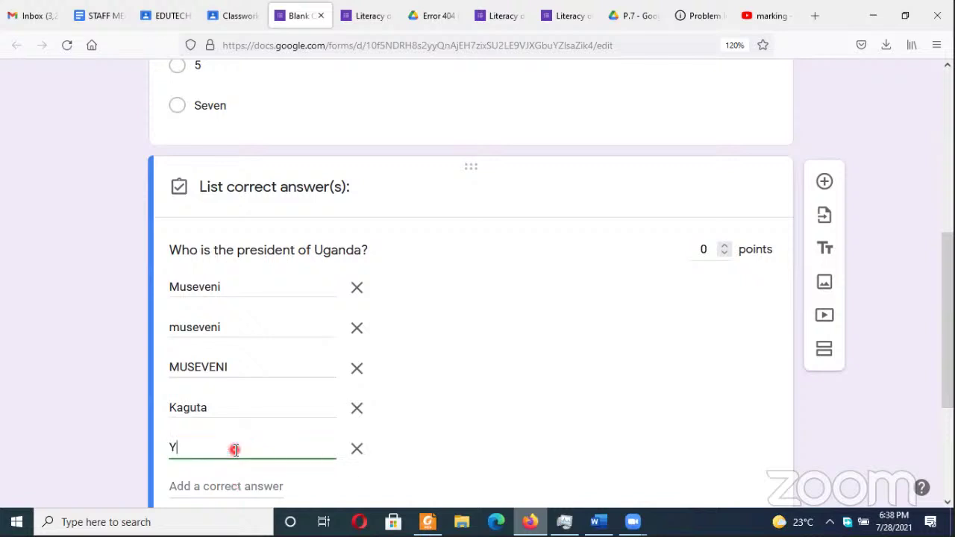
key(BackSpace)
key(BackSpace)
key(BackSpace)
key(BackSpace)
text(oweri Kaguta Mu)
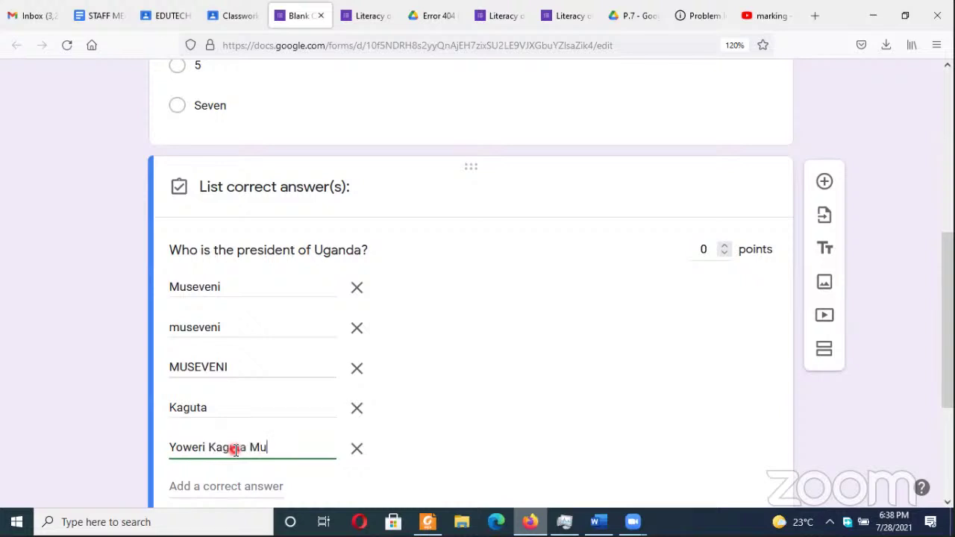
text(seveni)
Step: Set the Uganda president question's answer key to mark all other answers as incorrect
drag(950, 274, 951, 319)
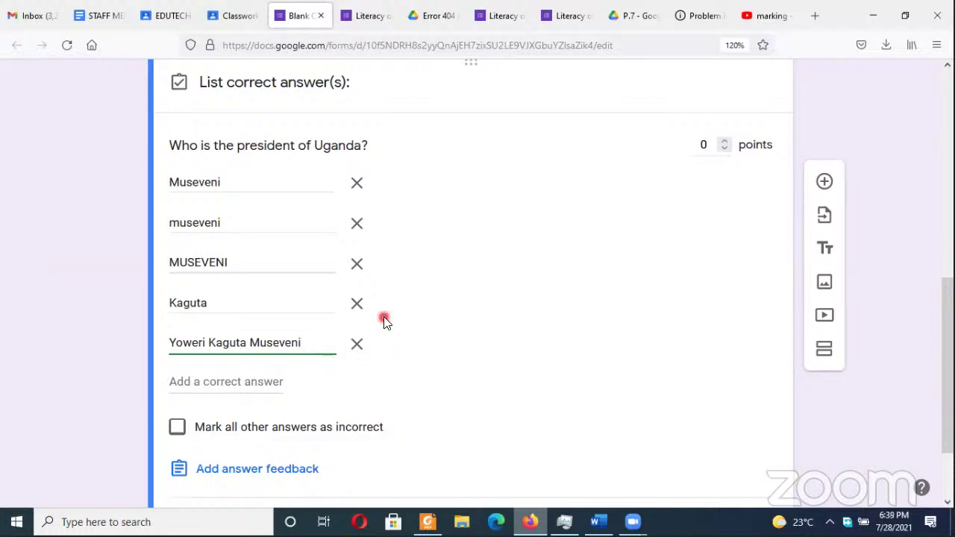
scroll(951, 451, down, 2)
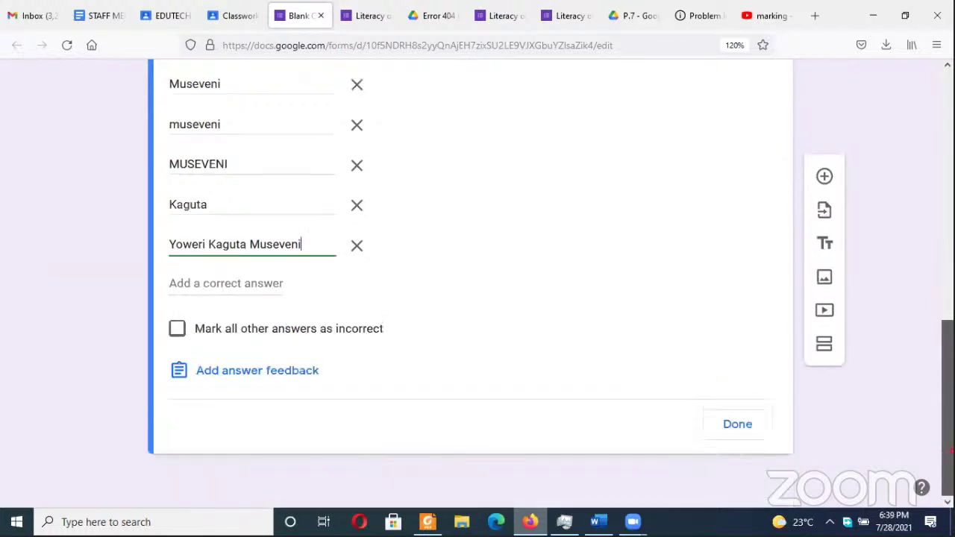
mouse_move(952, 428)
mouse_down()
mouse_move(938, 342)
mouse_move(944, 427)
mouse_up()
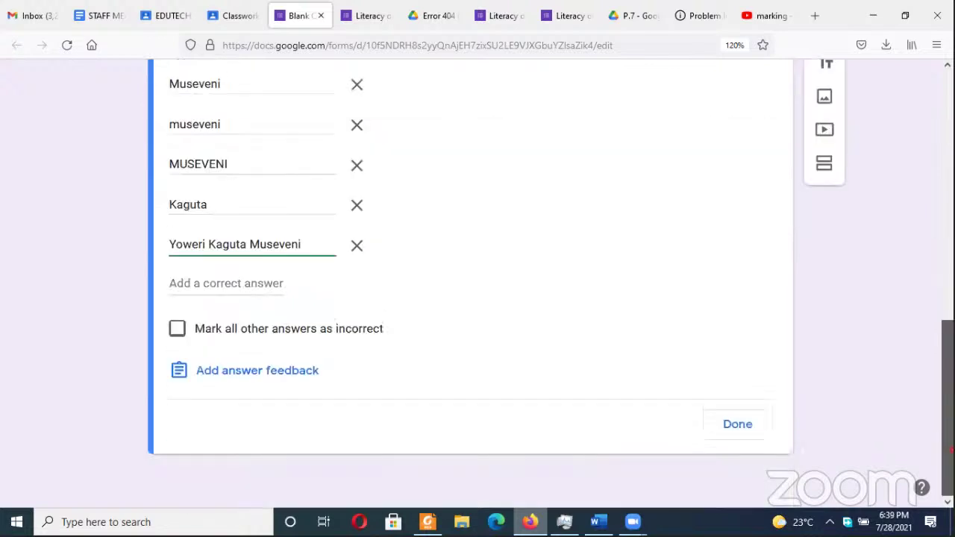
click(424, 431)
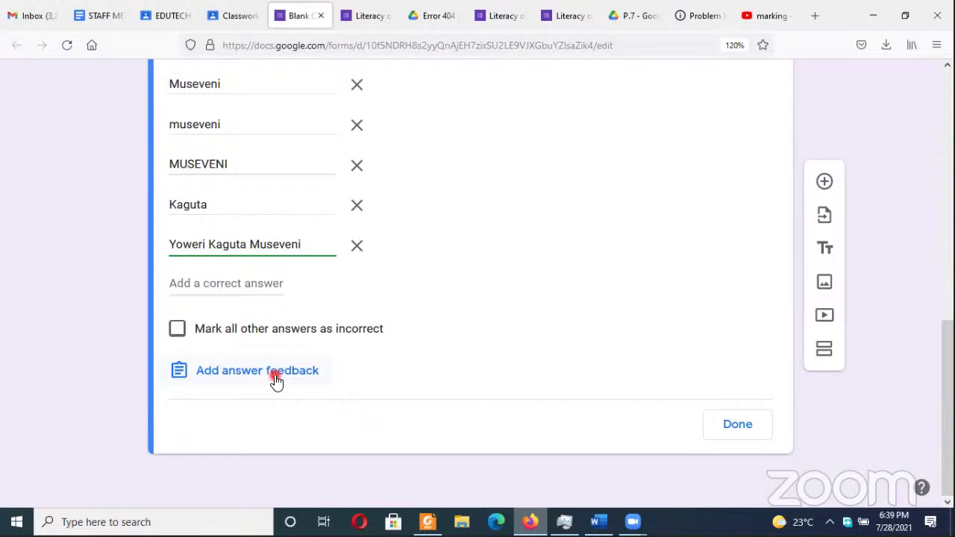
click(177, 331)
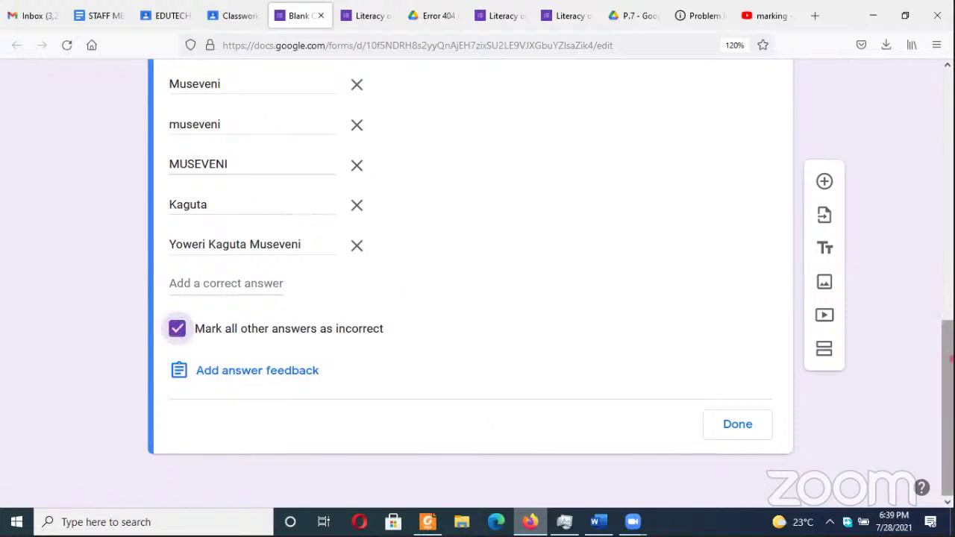
Step: Give the Uganda president question 10 points and finish its answer key
drag(951, 361, 941, 264)
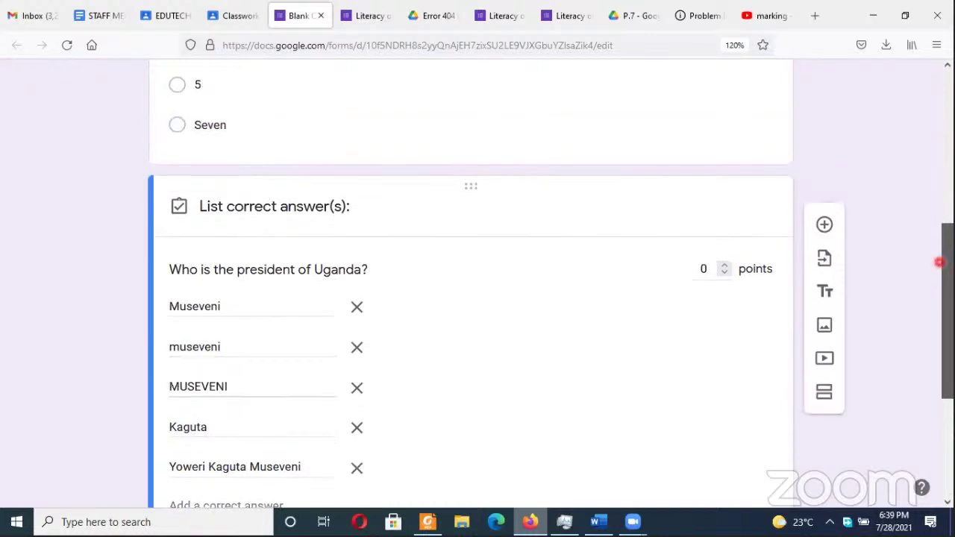
double_click(710, 270)
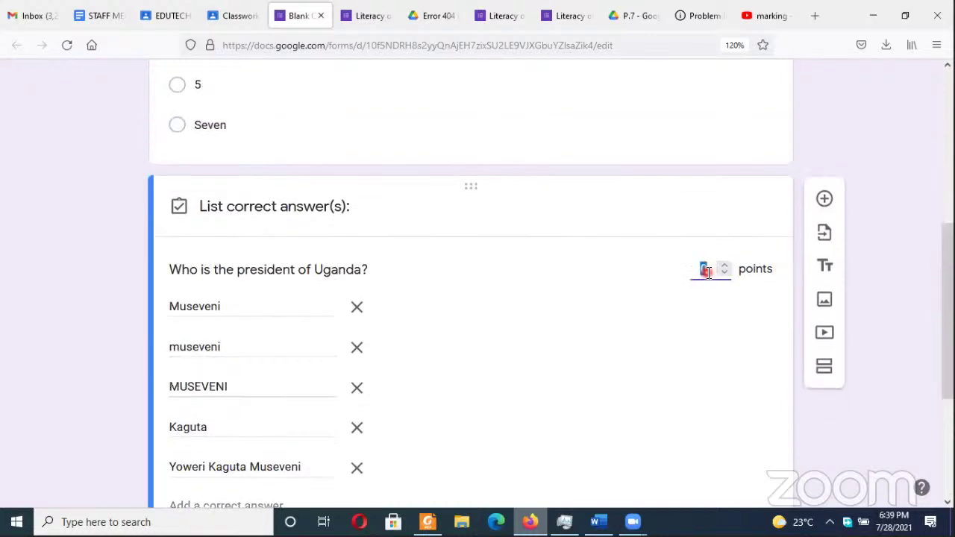
text(10)
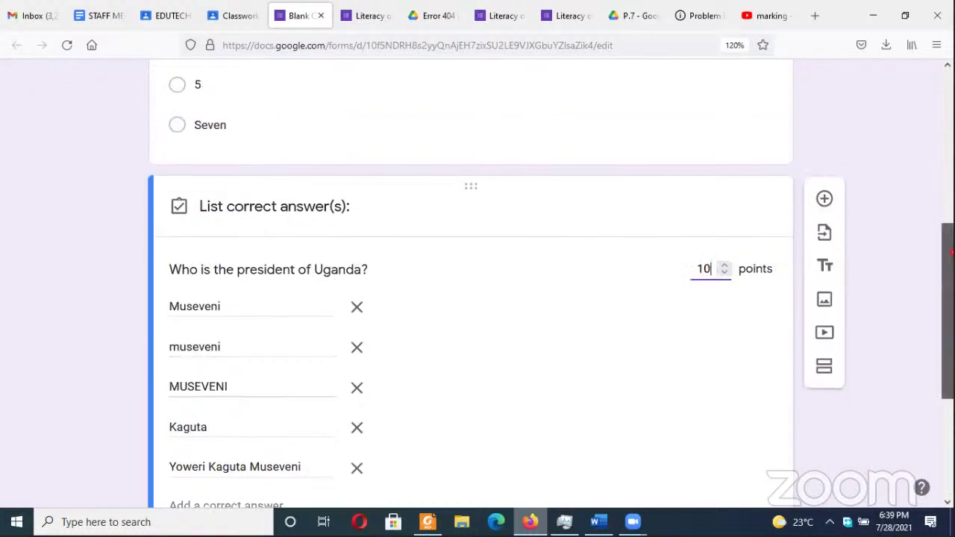
drag(950, 254, 948, 350)
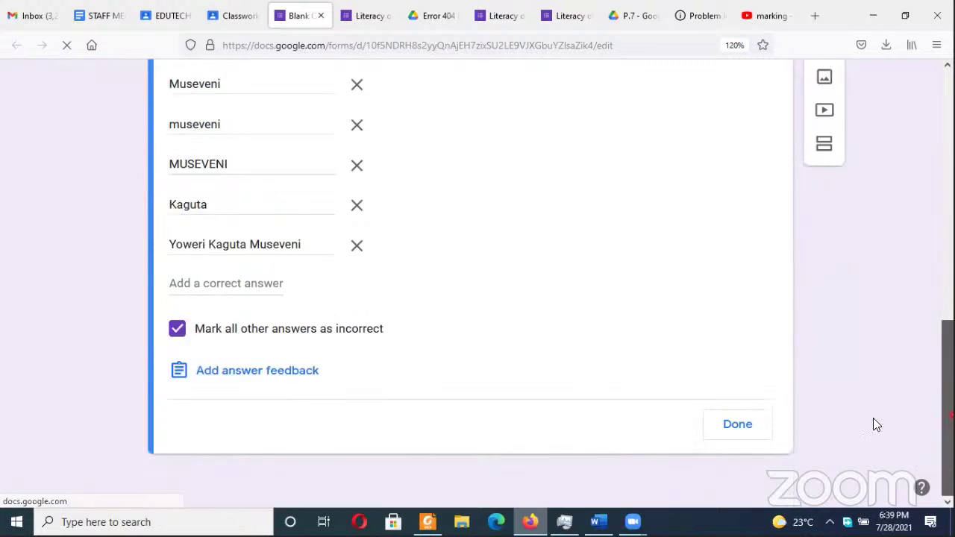
click(750, 424)
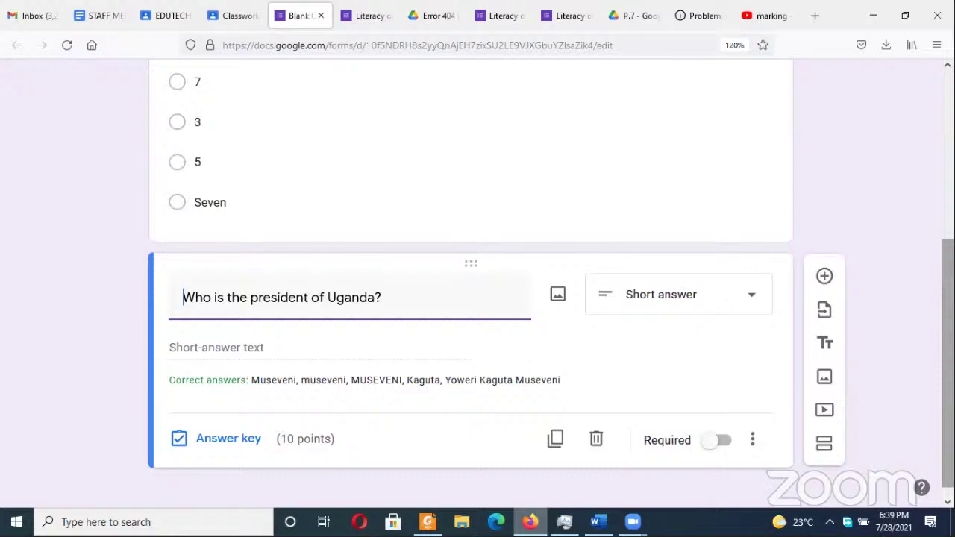
Step: Review the quiz's questions and look at the form's email sending options
scroll(948, 298, up, 5)
scroll(887, 269, down, 3)
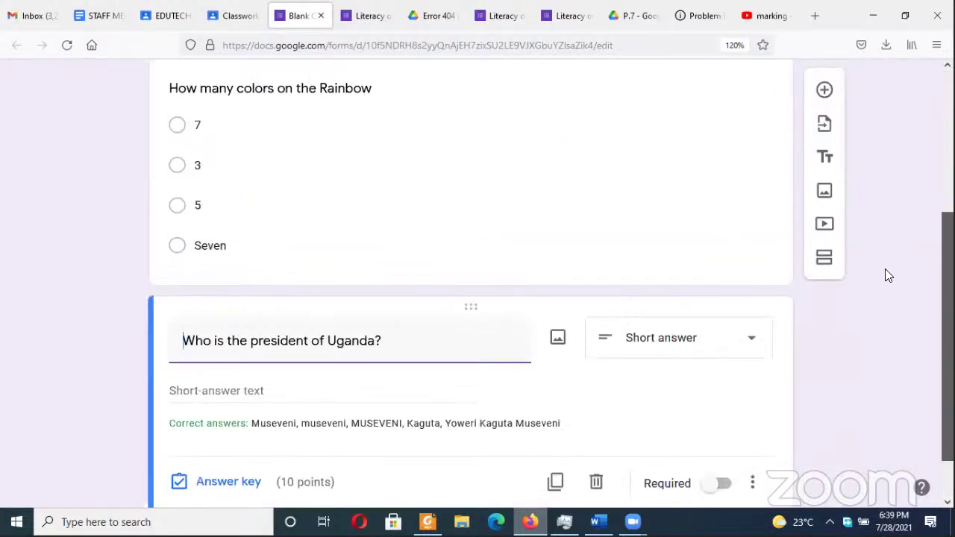
scroll(885, 269, down, 1)
scroll(829, 99, up, 5)
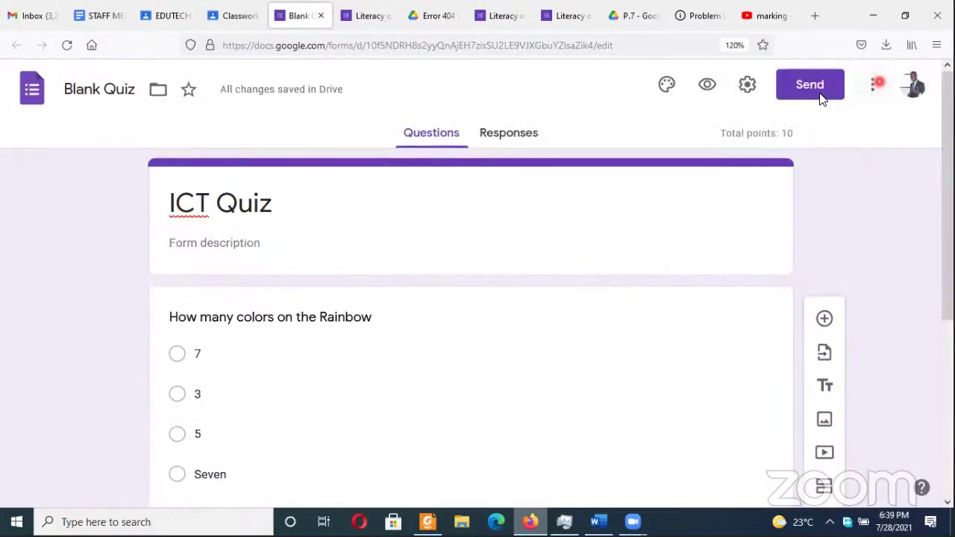
click(820, 93)
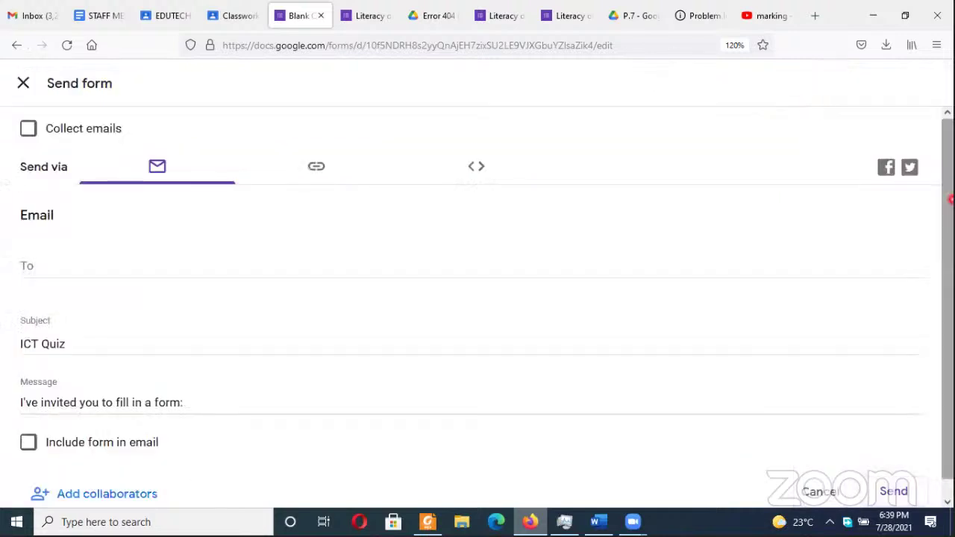
click(24, 86)
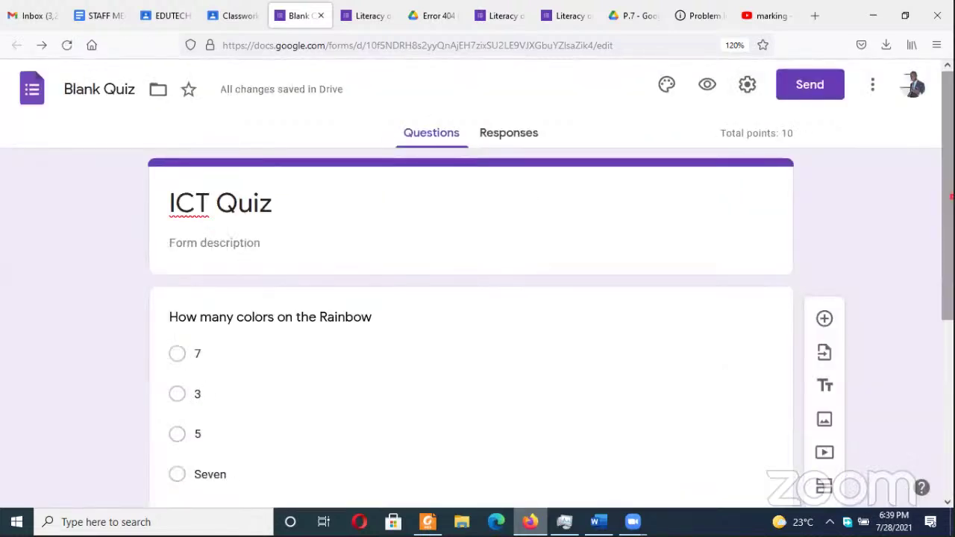
drag(949, 197, 949, 420)
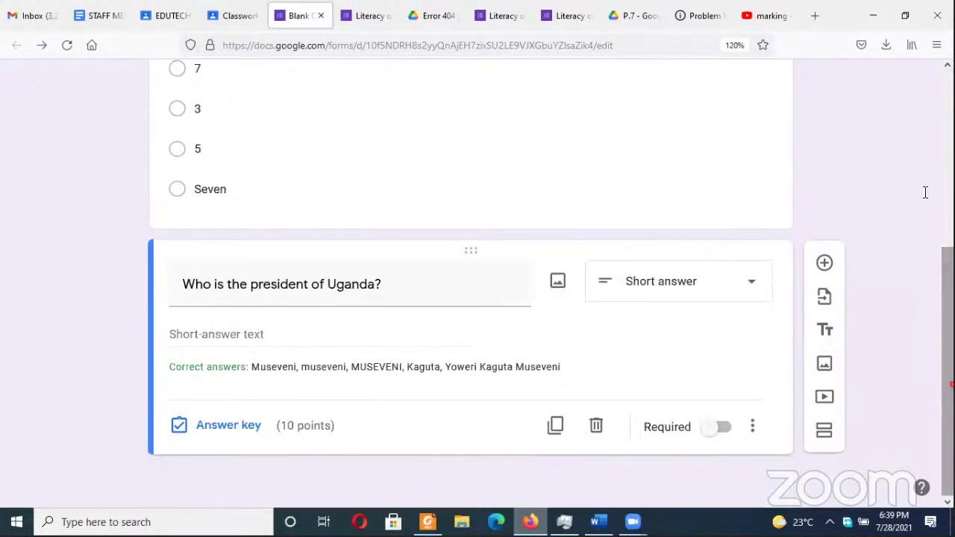
scroll(542, 262, up, 4)
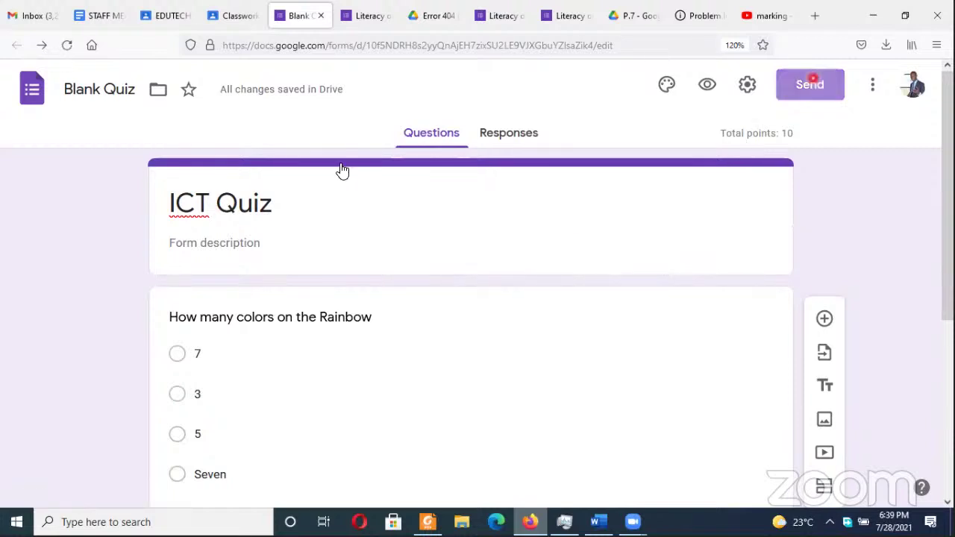
Step: Copy the ICT Quiz form's shareable link from its sending options and close them
click(811, 83)
click(300, 177)
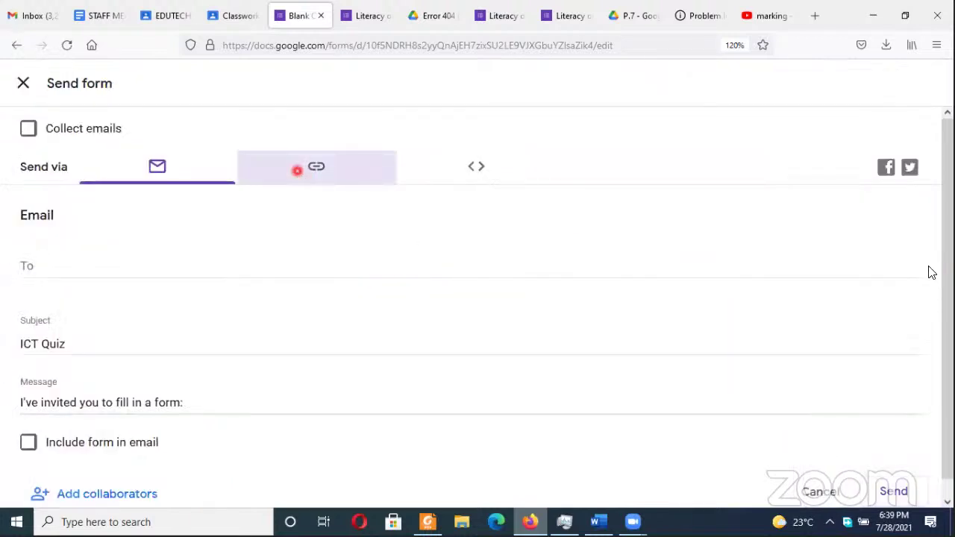
click(933, 300)
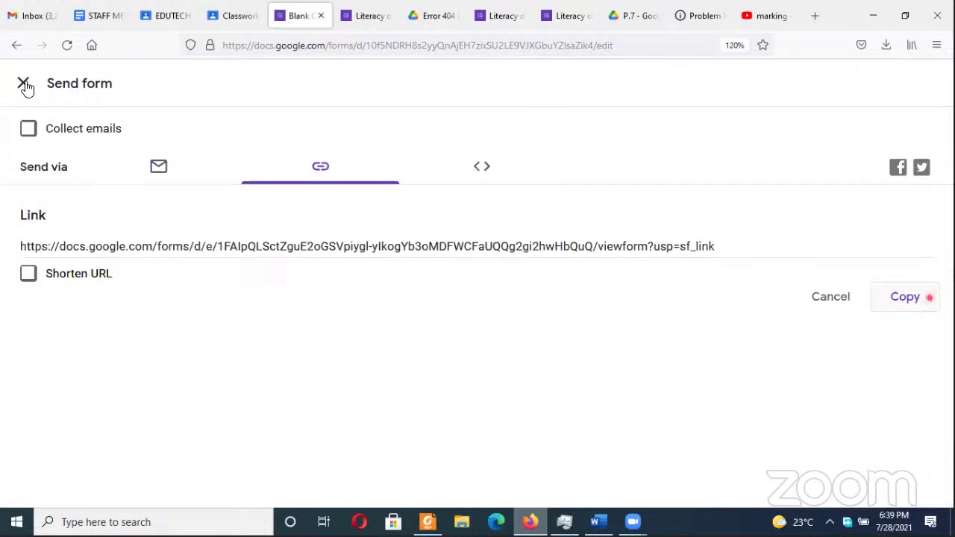
click(21, 84)
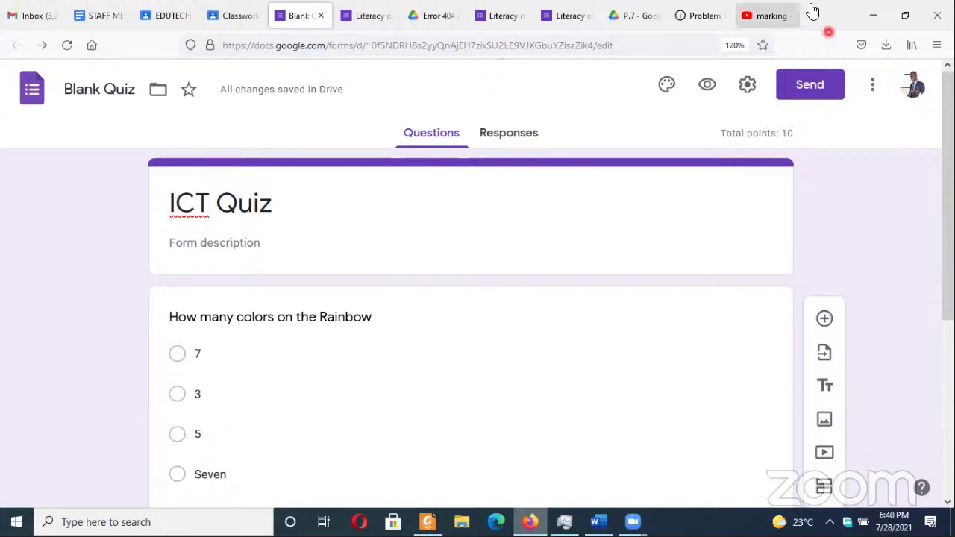
Step: Return to the "ICT Quiz (testing)" assignment draft in Classroom
click(873, 86)
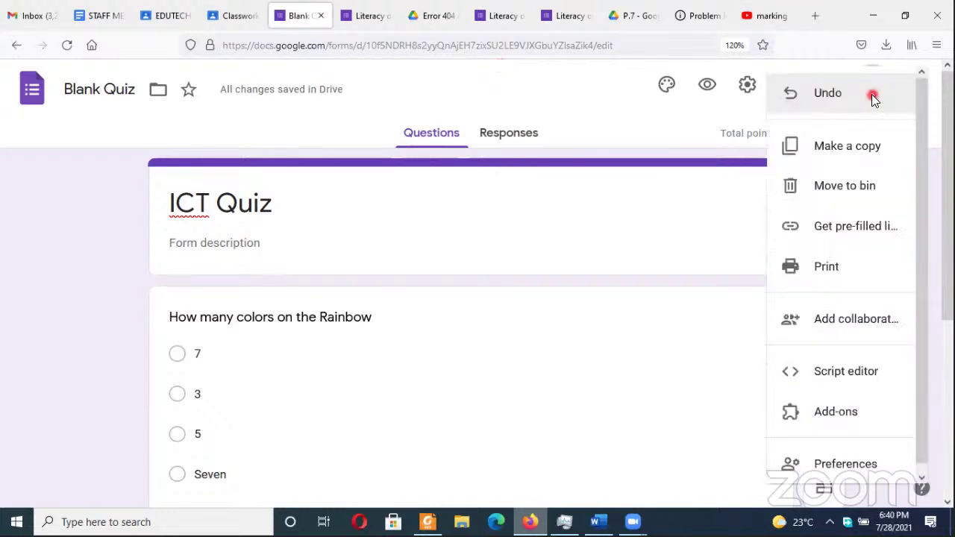
key(Escape)
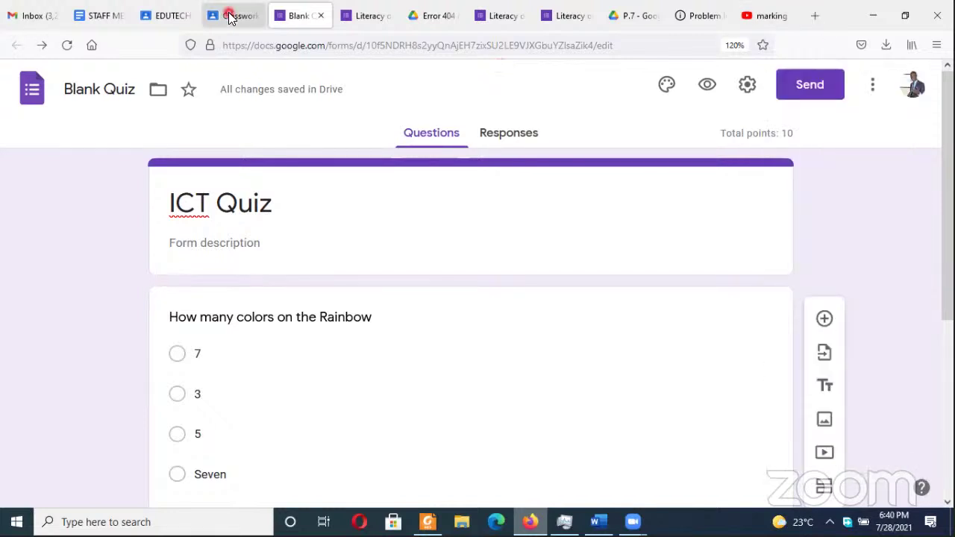
click(231, 16)
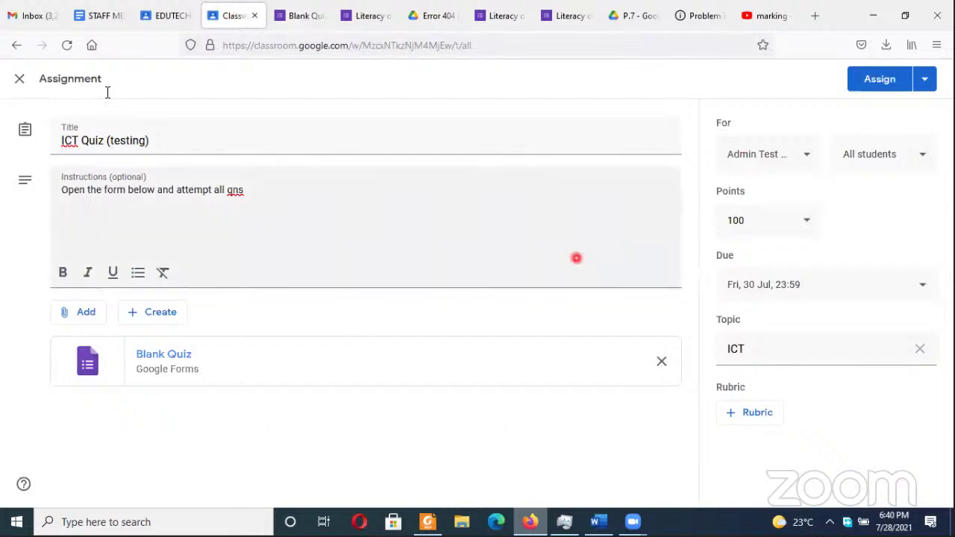
Step: Rename the quiz form's file from the Forms editor as "ict Quiz"
key(ctrl+Tab)
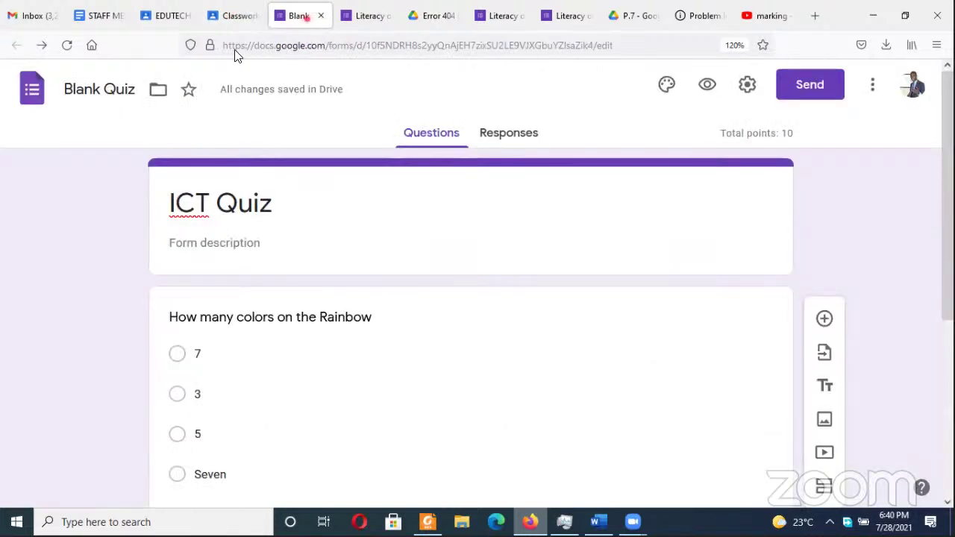
click(103, 90)
double_click(98, 90)
text(ict)
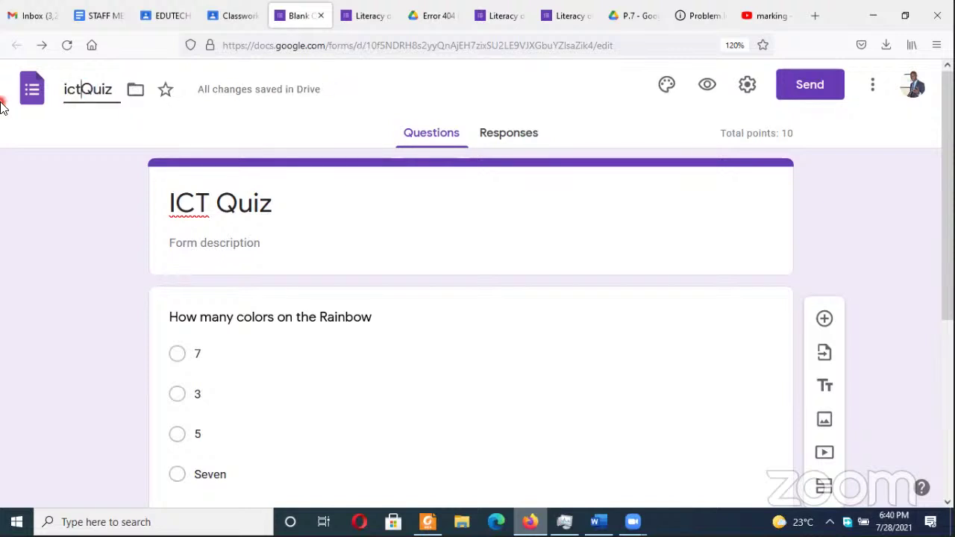
click(62, 180)
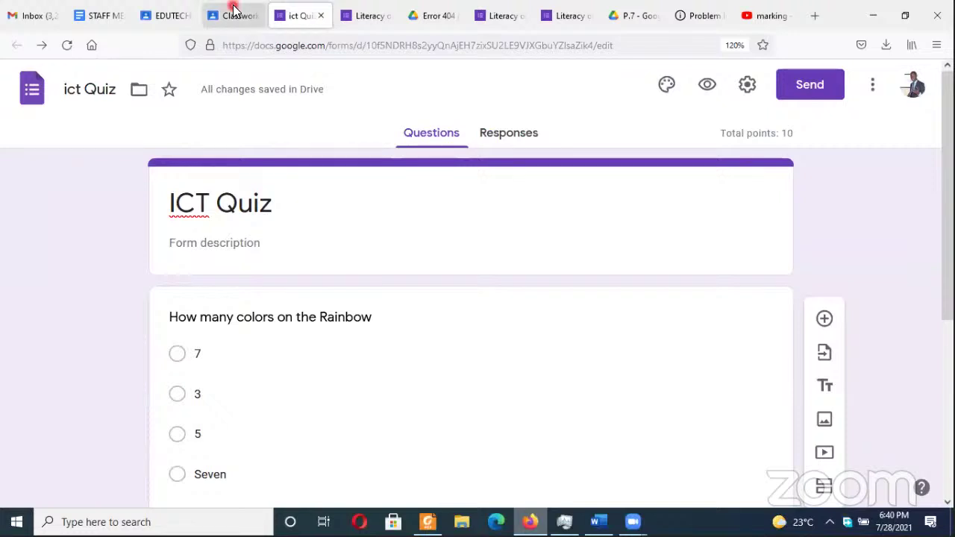
Step: Go back to Classroom, reload the page and reopen the "ICT Quiz (testing)" draft from the classwork list
click(233, 12)
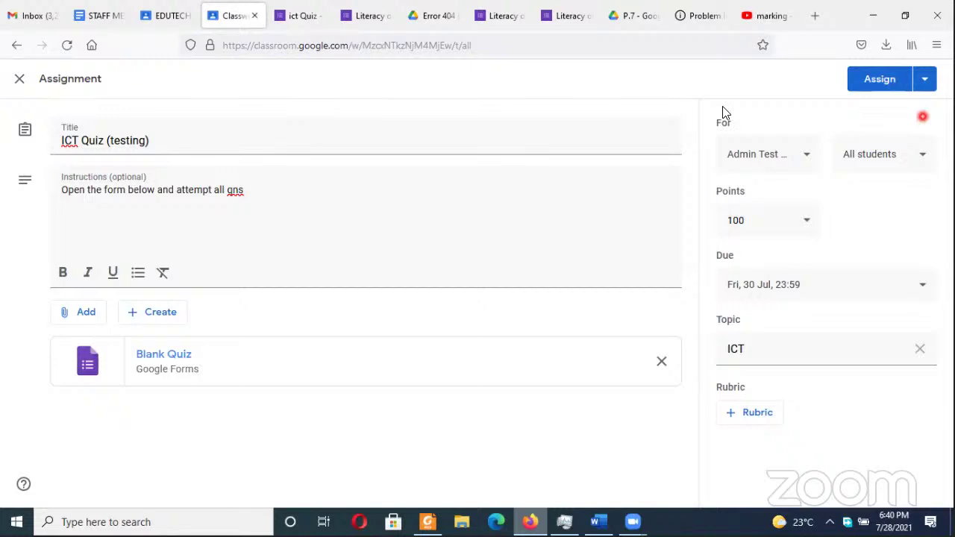
click(66, 46)
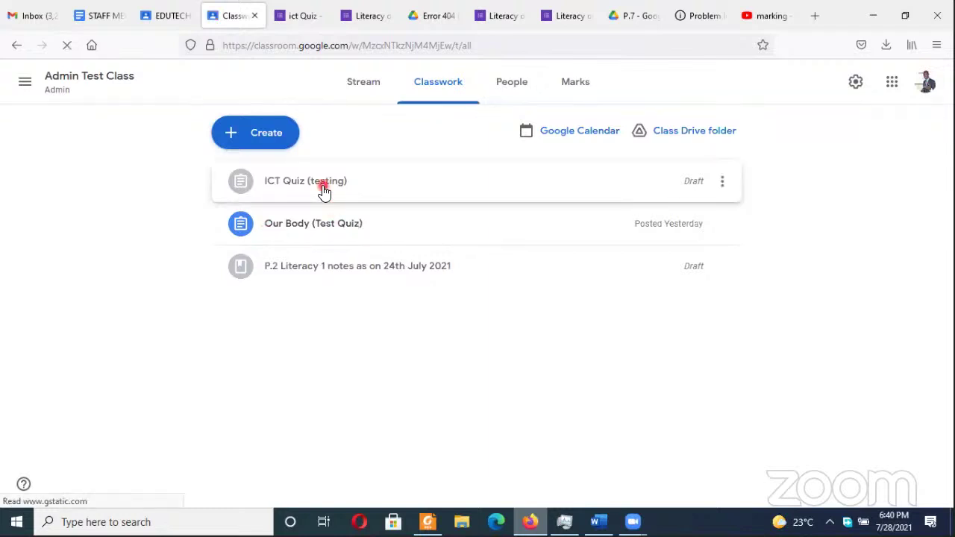
click(324, 188)
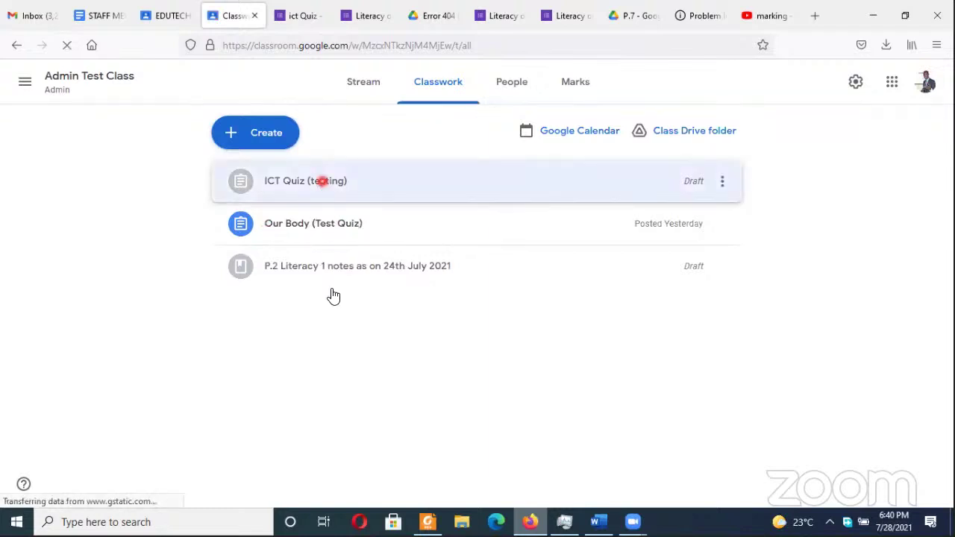
click(271, 343)
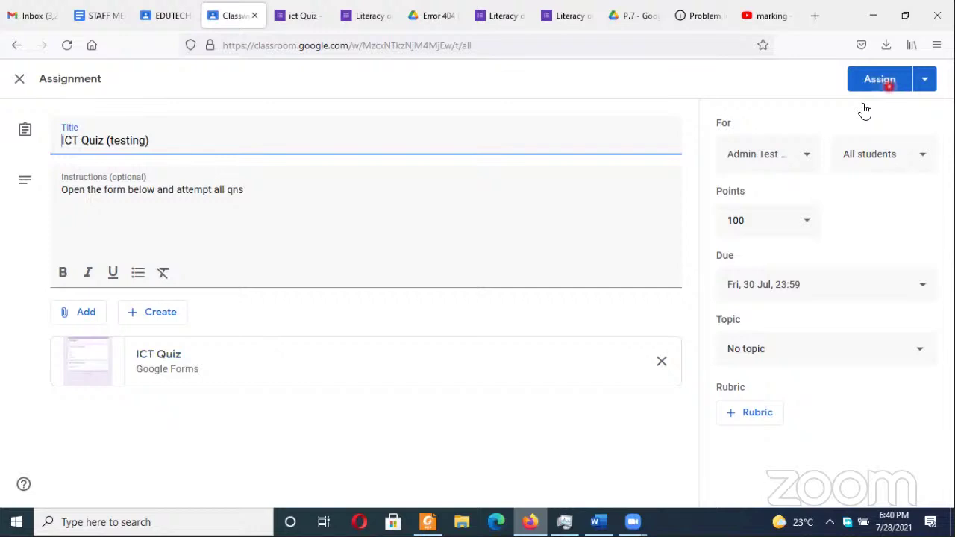
Step: Review the draft's posting options and assign "ICT Quiz (testing)" to all students of the Admin Test Class
click(887, 84)
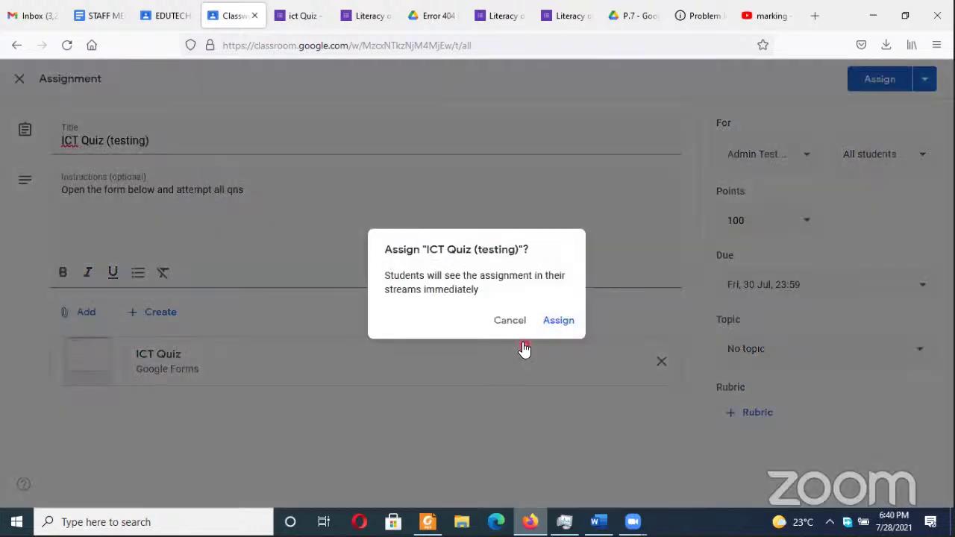
click(515, 328)
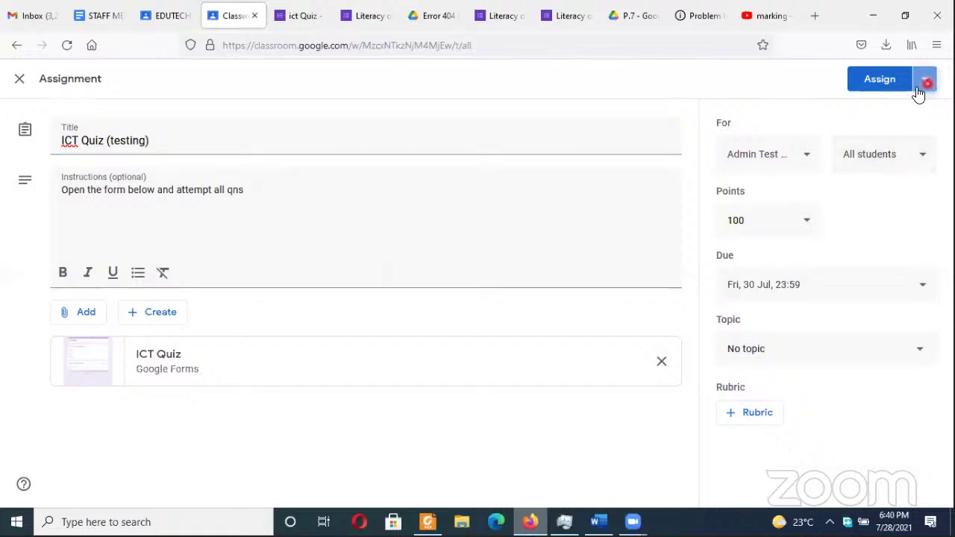
click(922, 86)
click(917, 87)
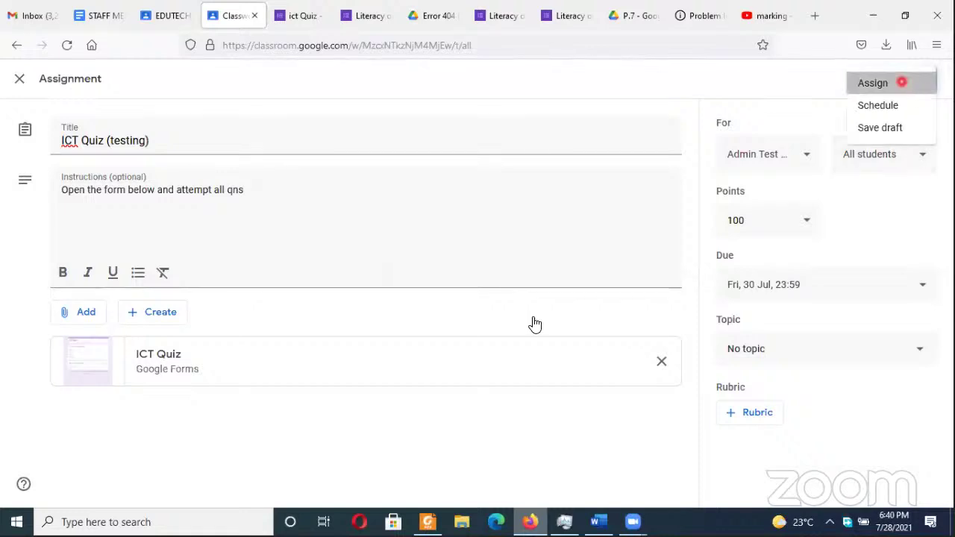
click(556, 321)
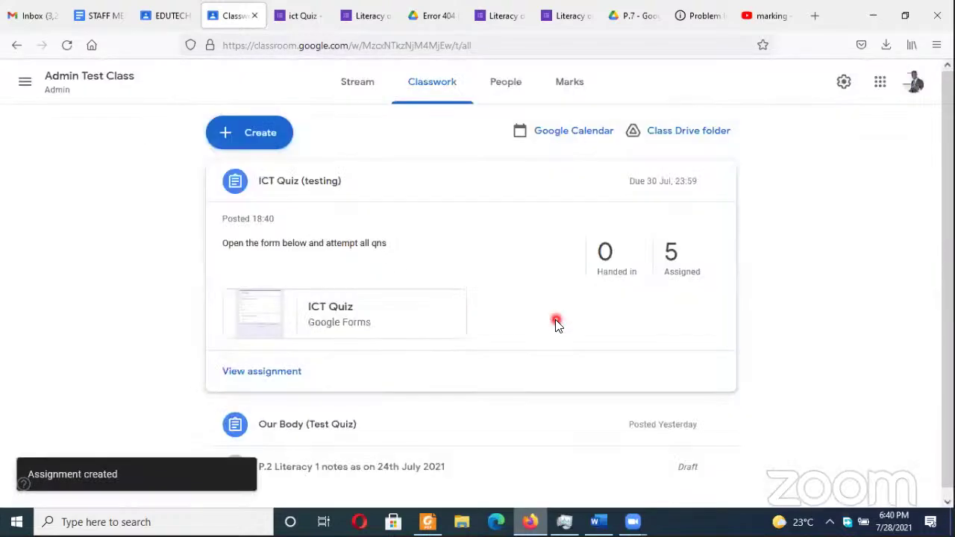
click(380, 150)
Step: Load the ICT Quiz's copied shareable link in a new browser page and look through the respondent form
click(819, 16)
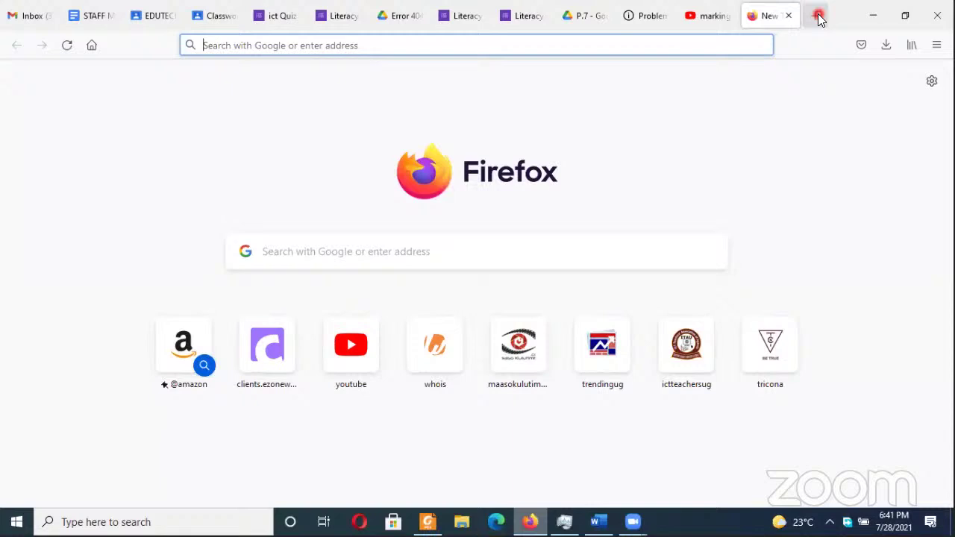
text(https://docs.google.com/forms/d/e/1FAIpQLSctZguE2oGSVpiygl-ylkogYb3oMDFWCFaUQQg2gi2hwHbQuQ/viewform?usp=sf_link)
key(Return)
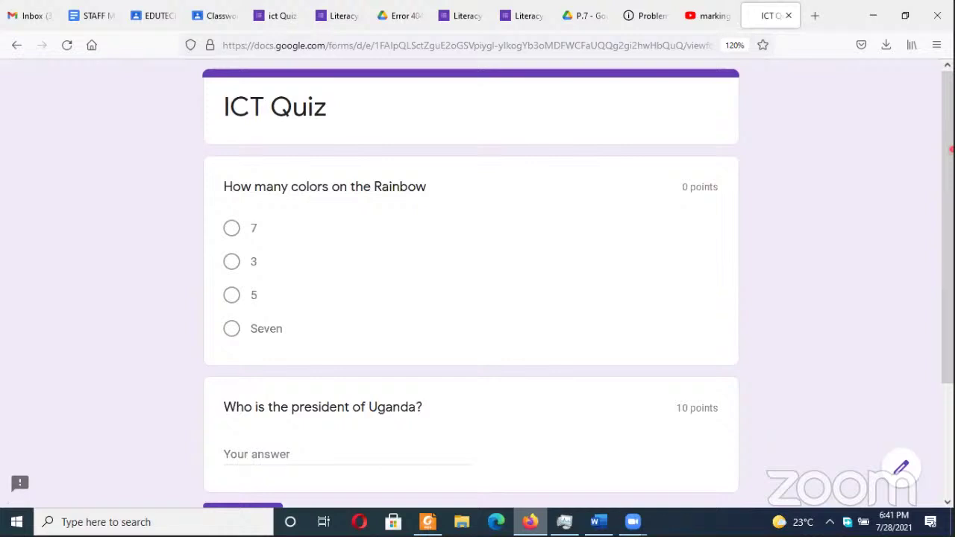
drag(946, 77, 952, 246)
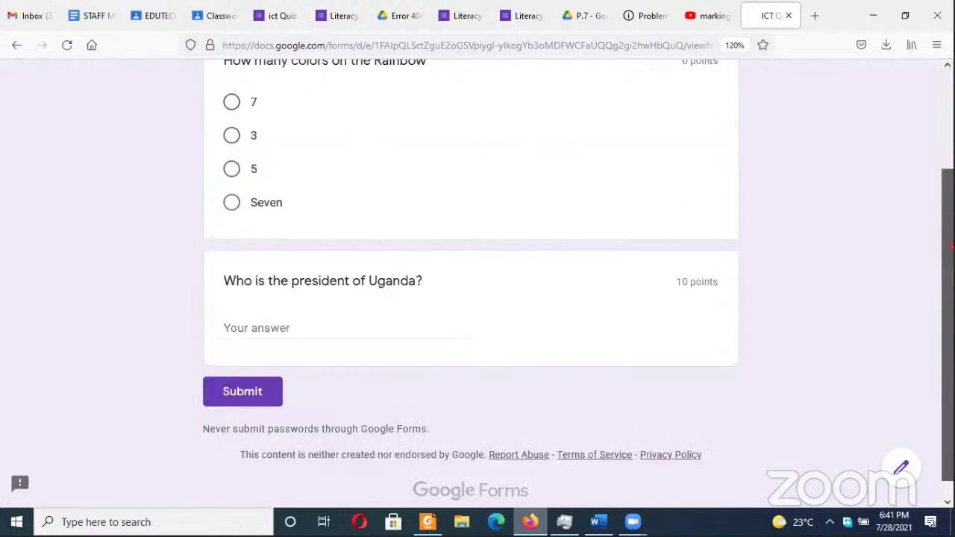
scroll(810, 90, up, 3)
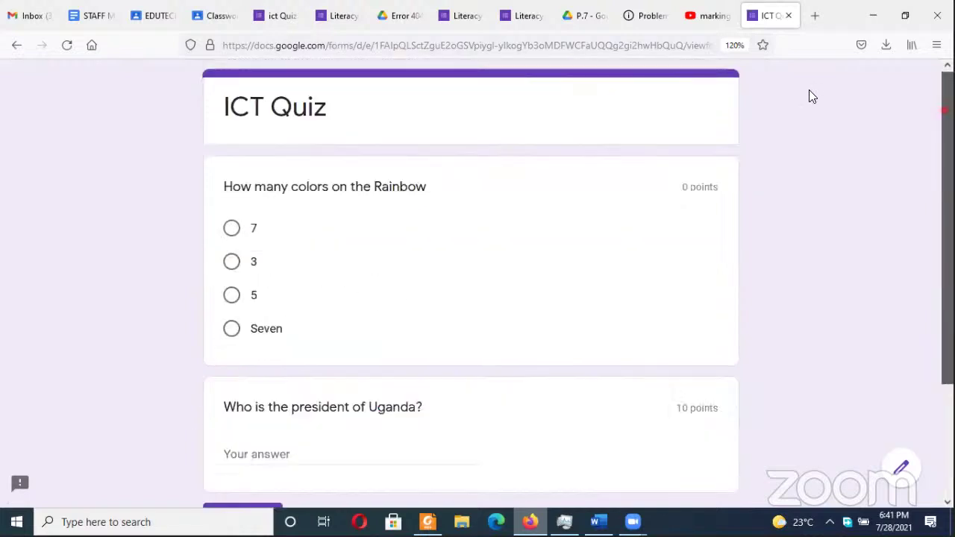
Step: Answer the rainbow question with 7 and the Uganda president question with "Museveni", and submit the quiz
click(233, 230)
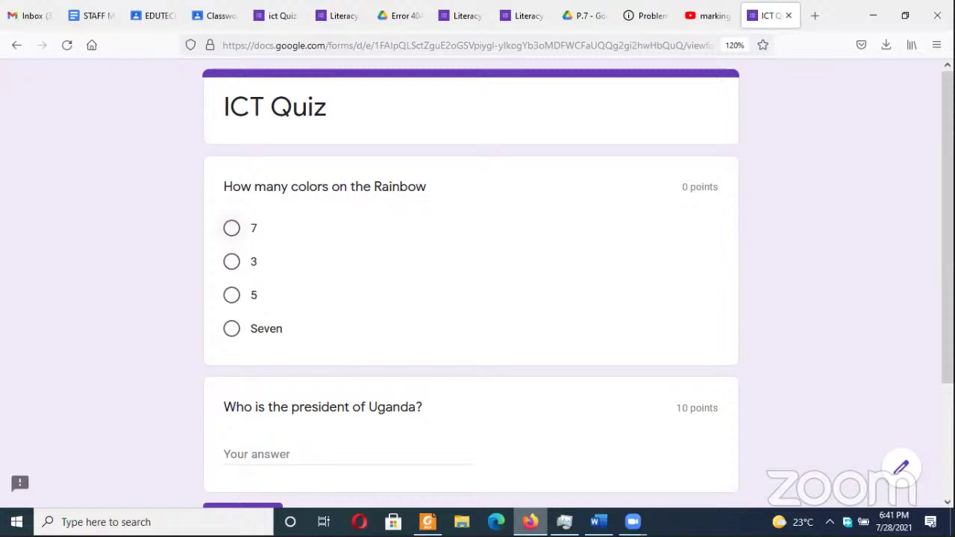
scroll(920, 259, down, 1)
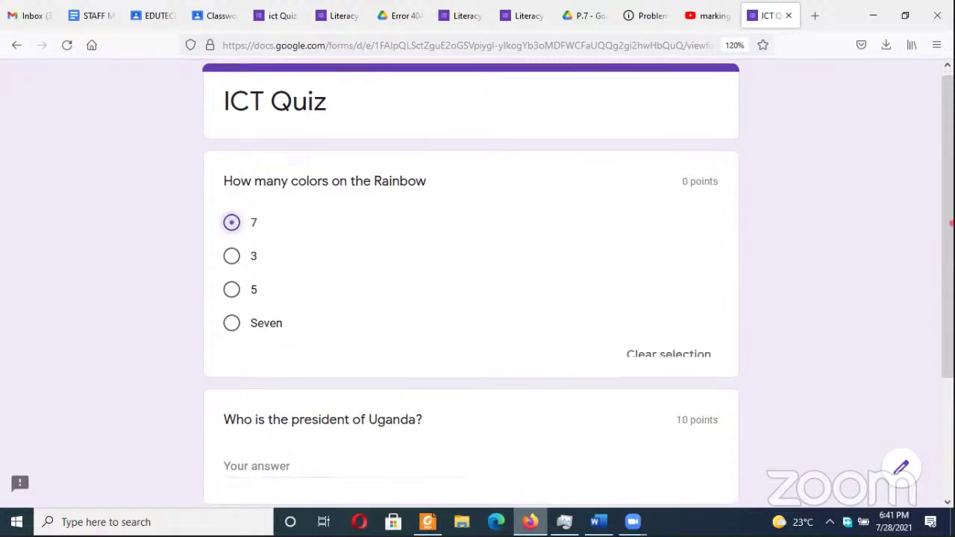
scroll(284, 331, down, 3)
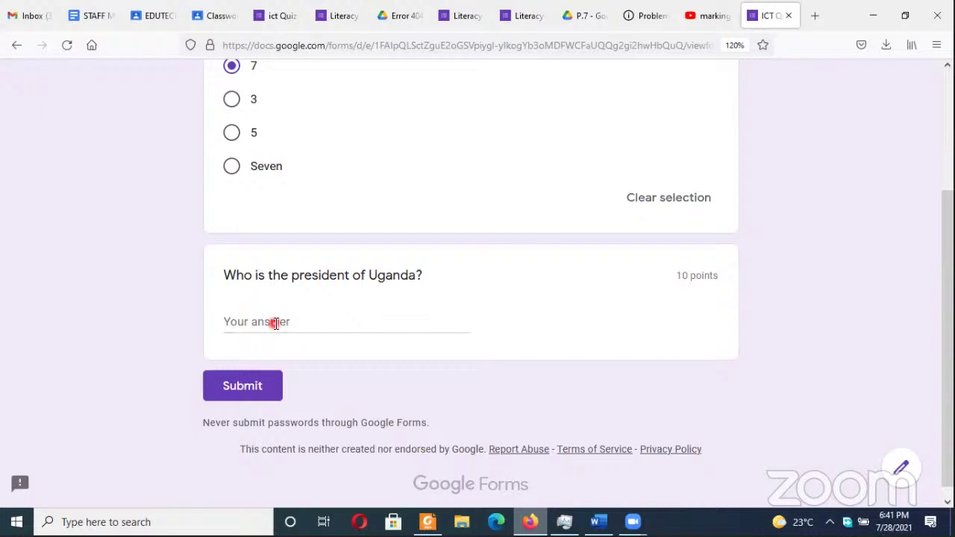
click(275, 323)
text(Museveni)
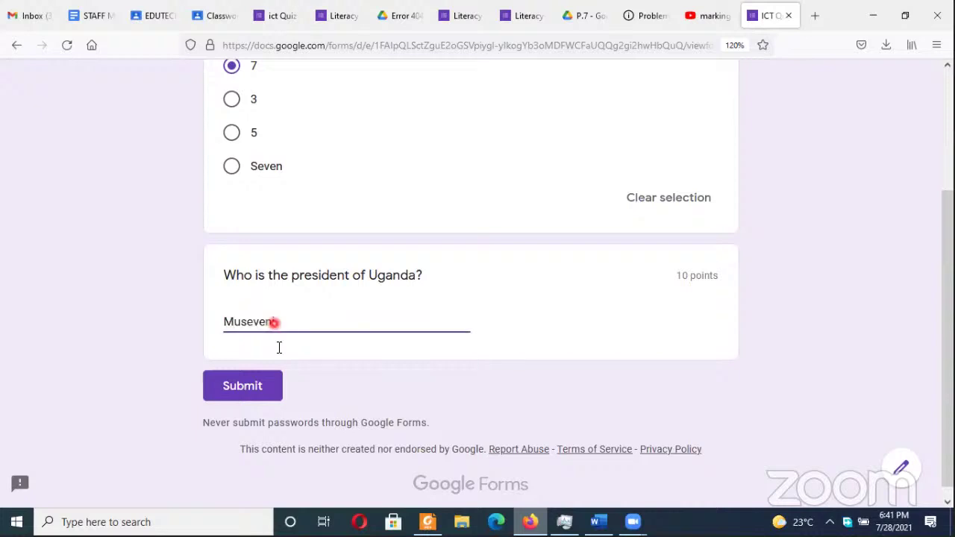
click(267, 386)
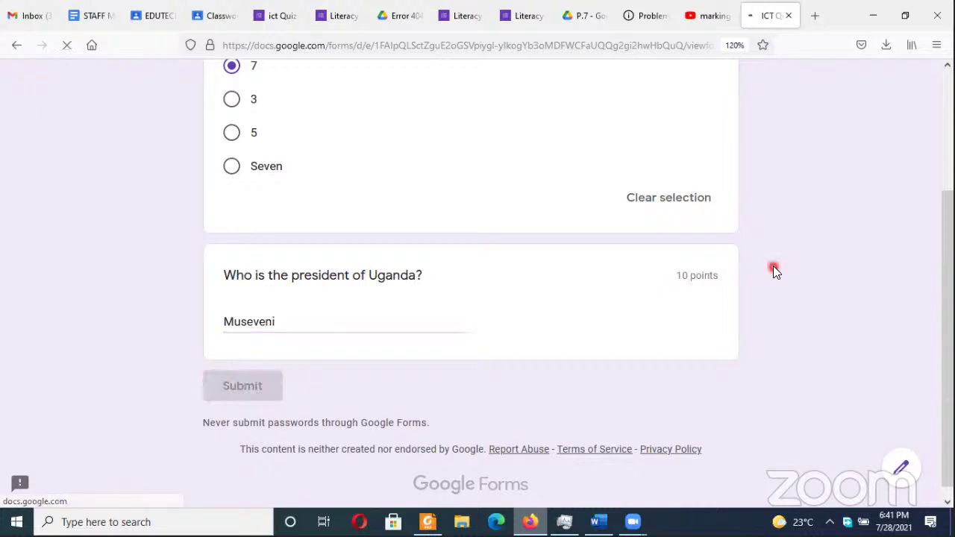